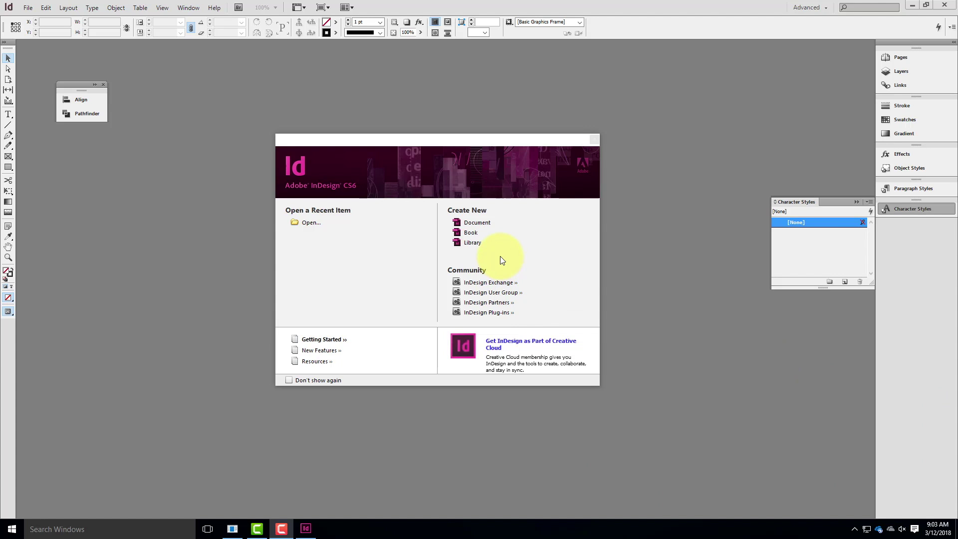
Start a new print document of Letter size with facing pages and landscape orientation
click(473, 220)
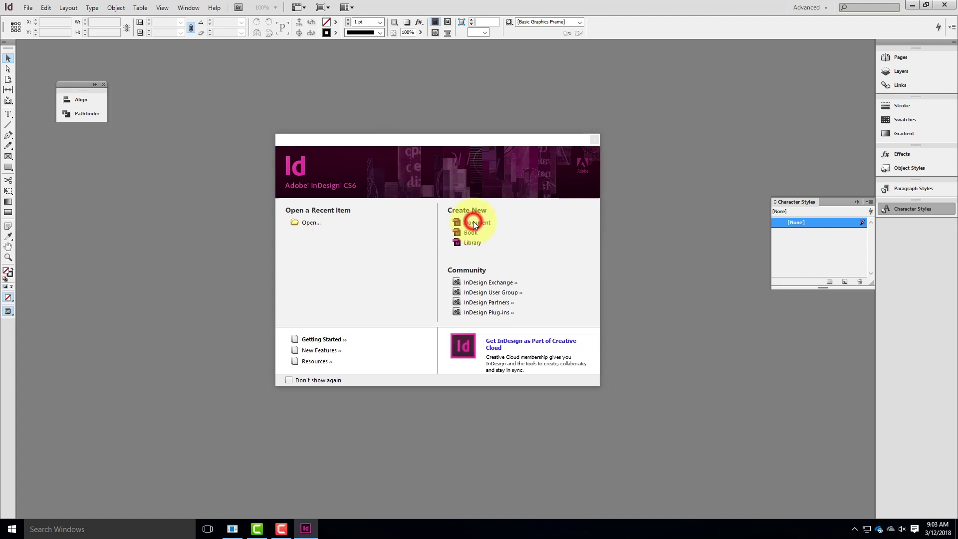
drag(464, 171, 373, 174)
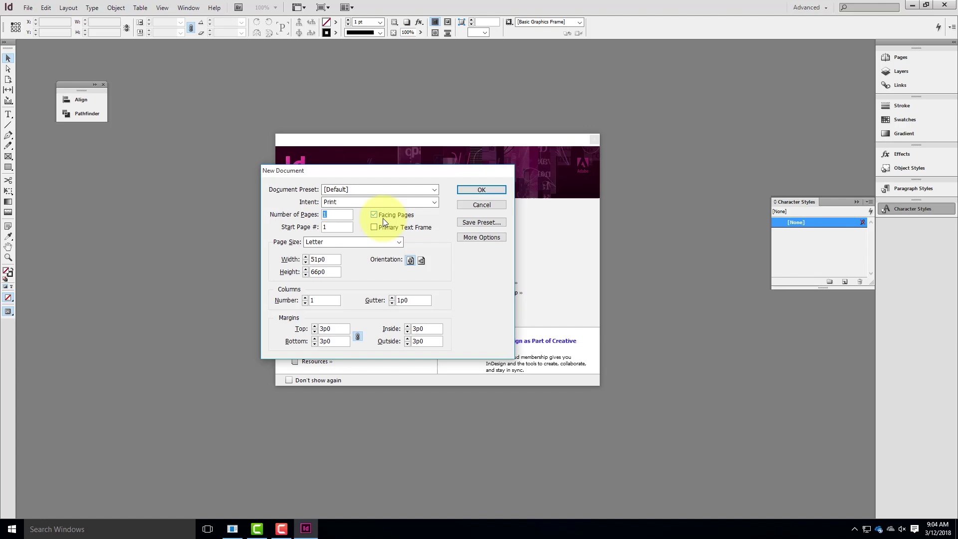
click(373, 215)
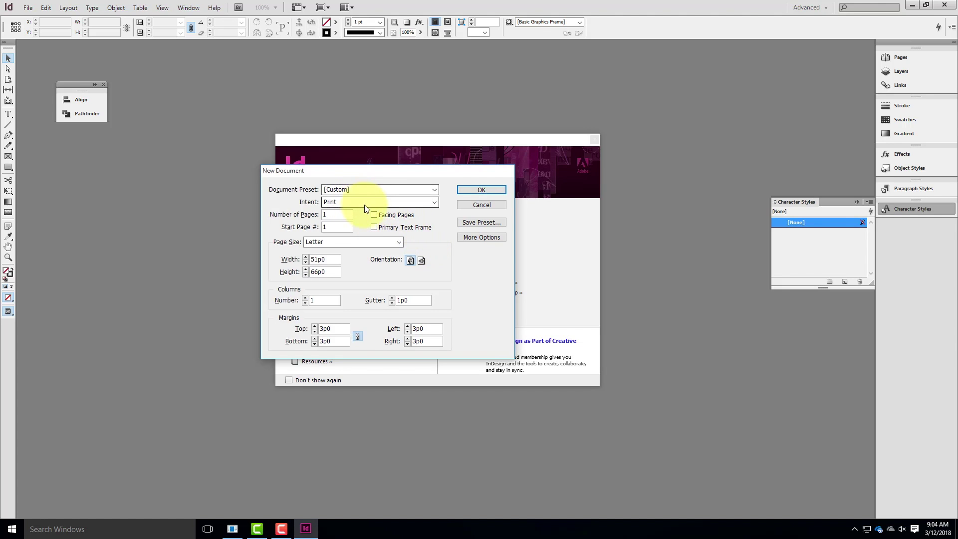
click(373, 215)
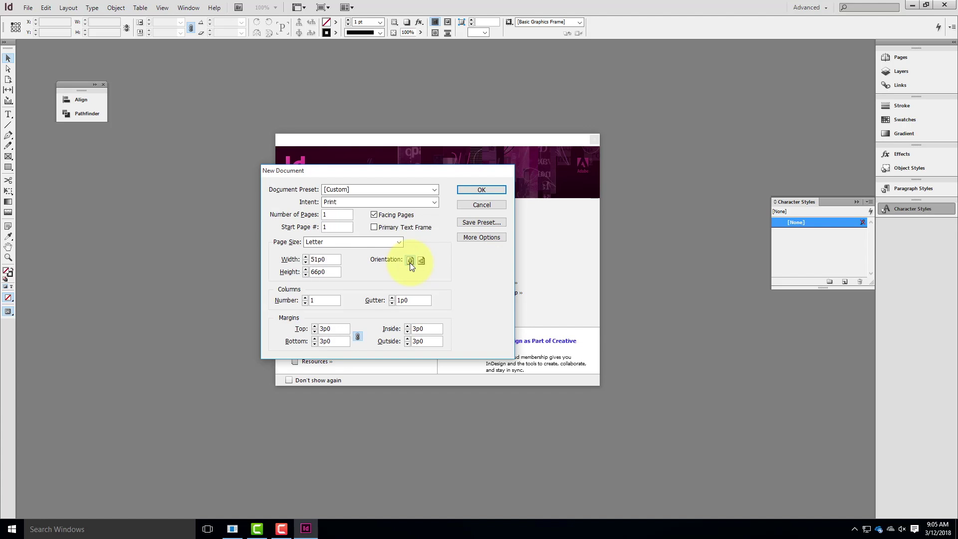
click(422, 259)
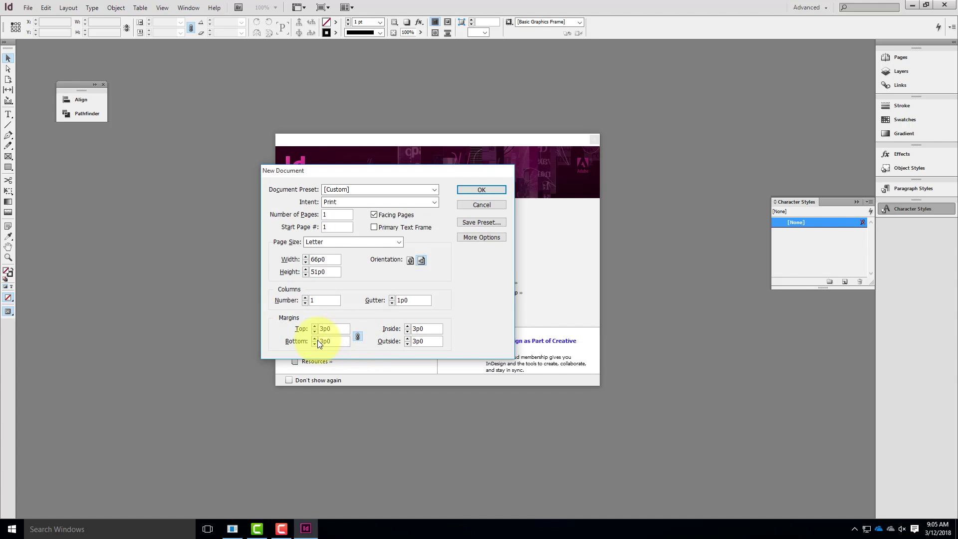
Unlink the margin values and set the top and bottom margins to 0.25 in
click(357, 337)
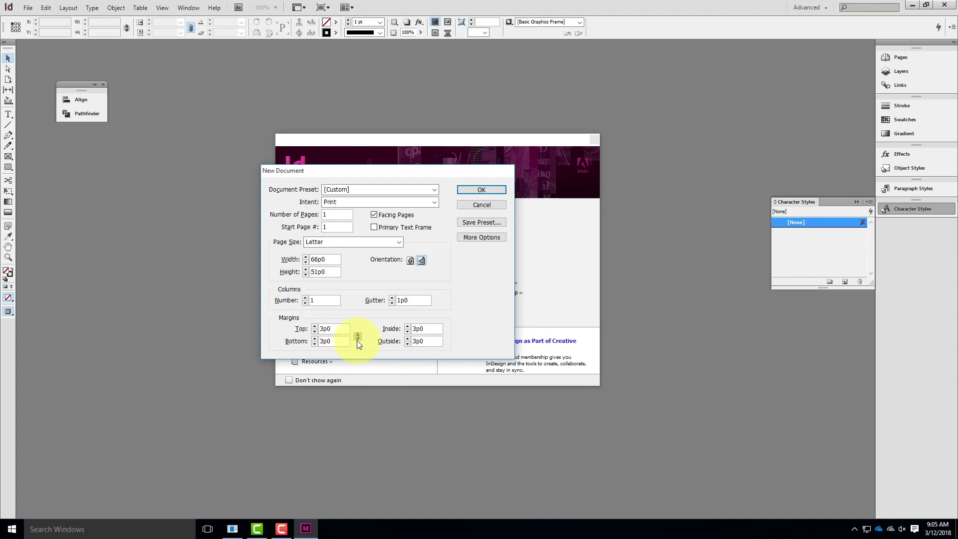
click(338, 329)
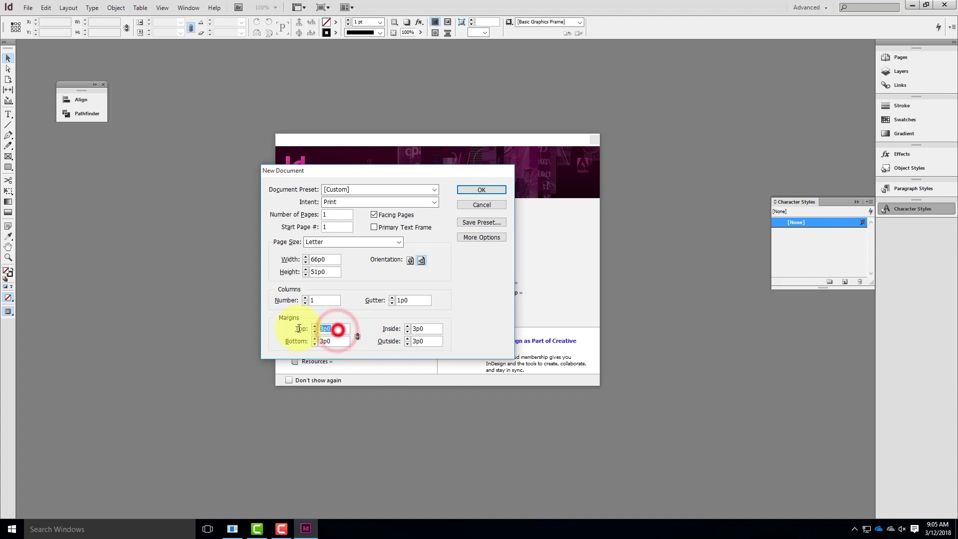
text(0.252 in)
click(338, 329)
key(BackSpace)
click(339, 342)
double_click(334, 342)
text(.2)
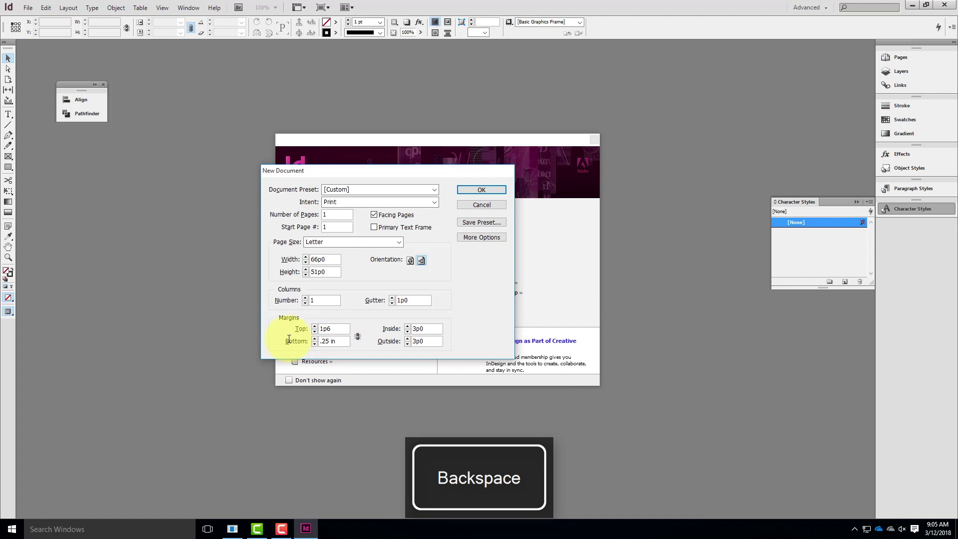
text(5 in)
key(Tab)
Set the inside margin to 0p6 and the outside margin to 0p3
click(435, 331)
double_click(435, 331)
text(.5)
key(Tab)
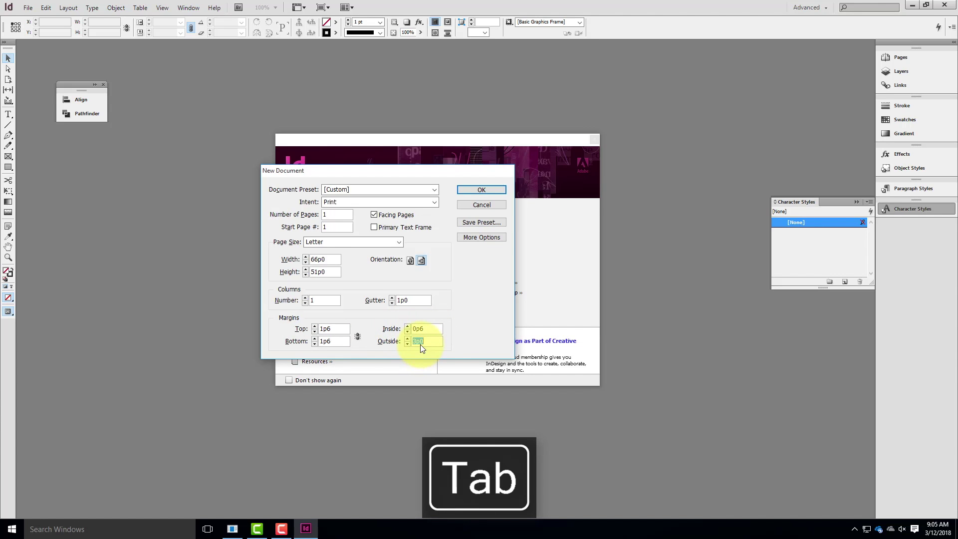
key(Tab)
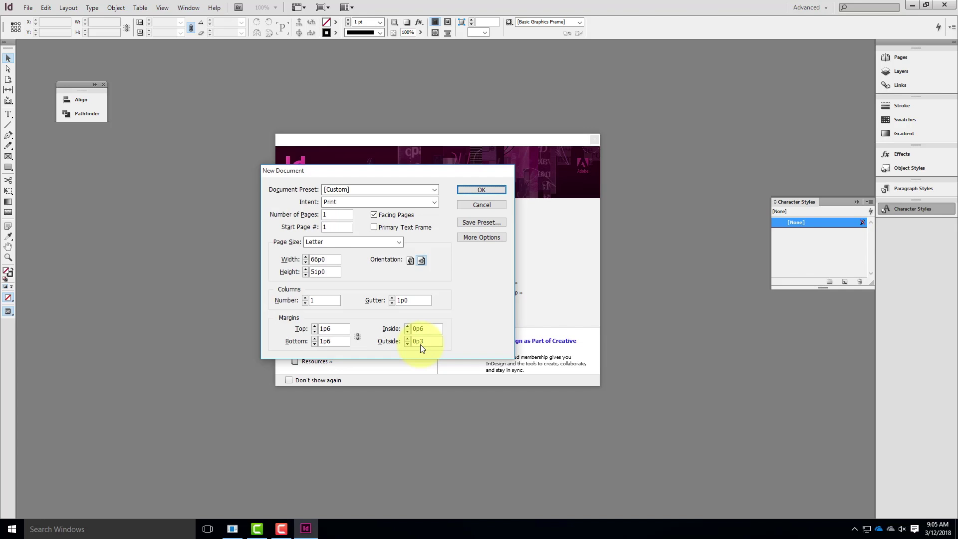
Show the bleed and slug options and set a linked bleed of 0p1.5 on all four sides
click(486, 238)
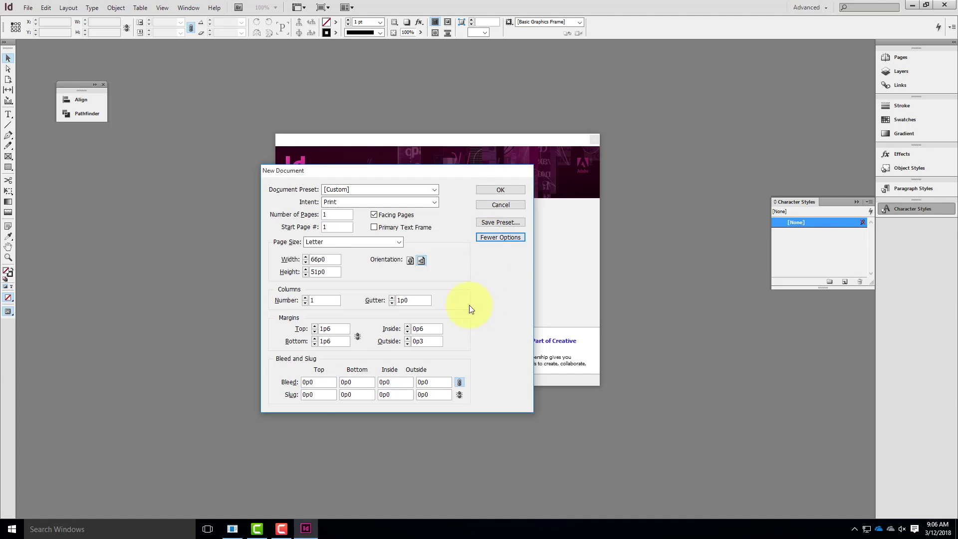
click(319, 381)
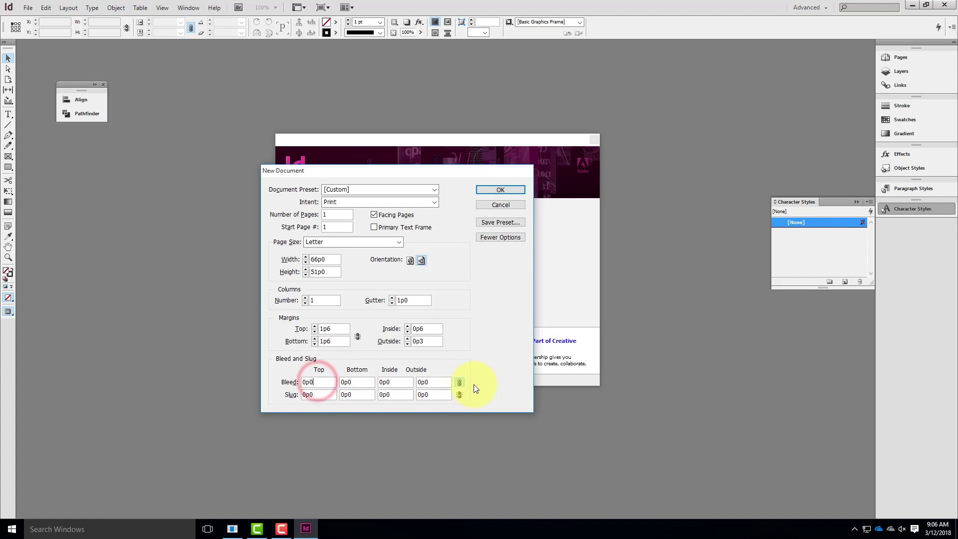
double_click(319, 382)
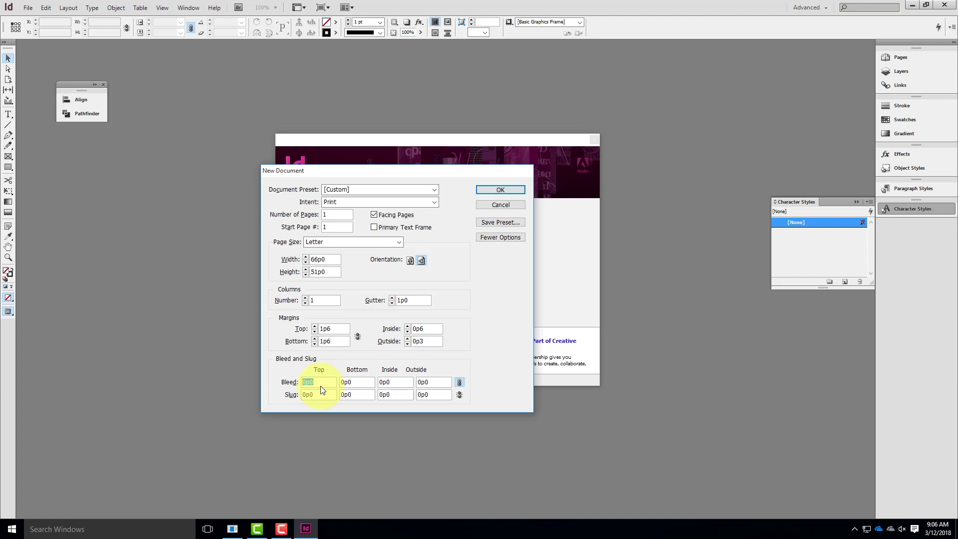
text(0.125)
click(364, 382)
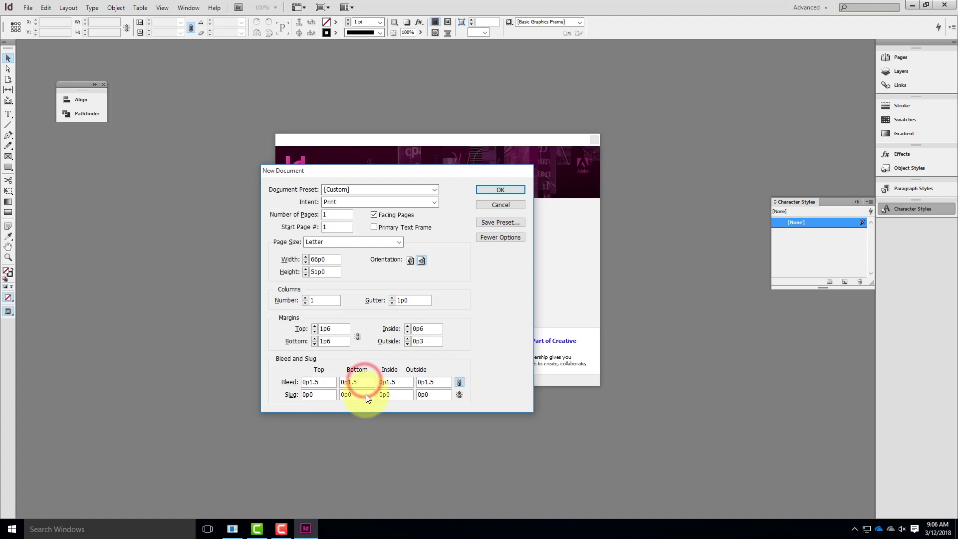
Unlink the bleed values, set only the inside bleed to 0, and create the document
click(391, 383)
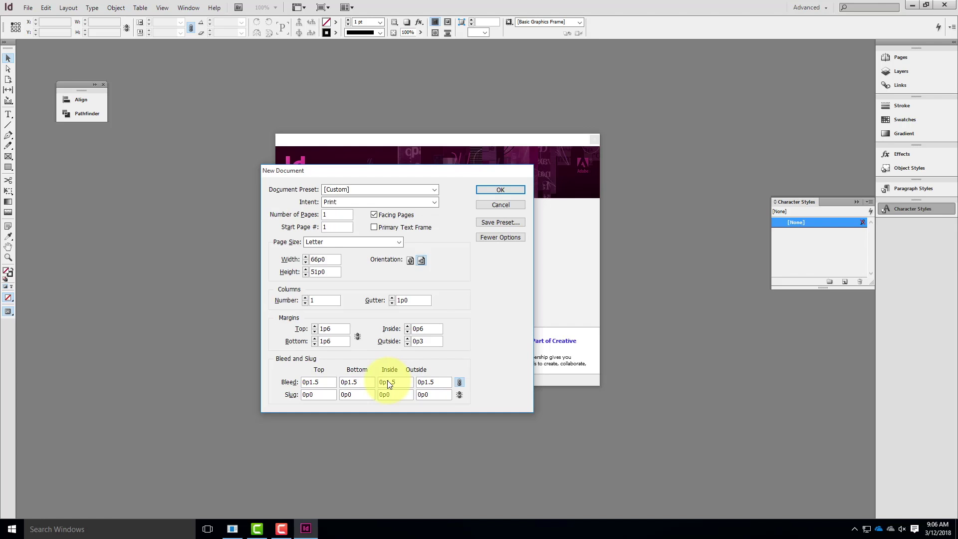
click(392, 382)
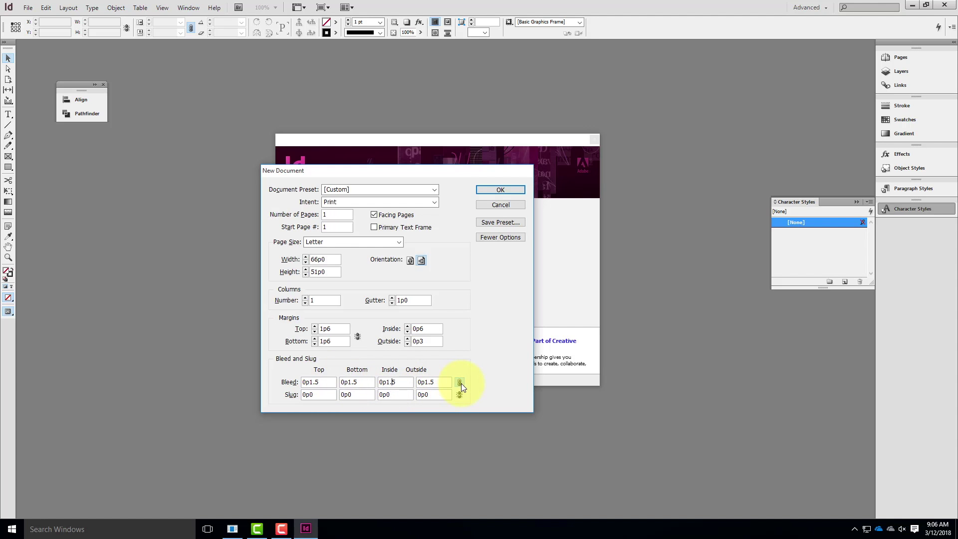
double_click(396, 382)
text(0)
click(452, 383)
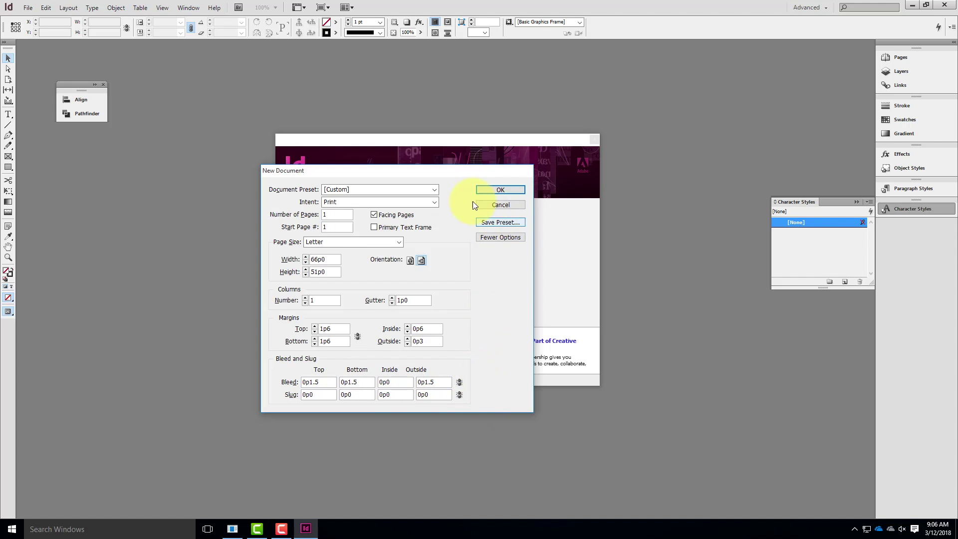
click(448, 382)
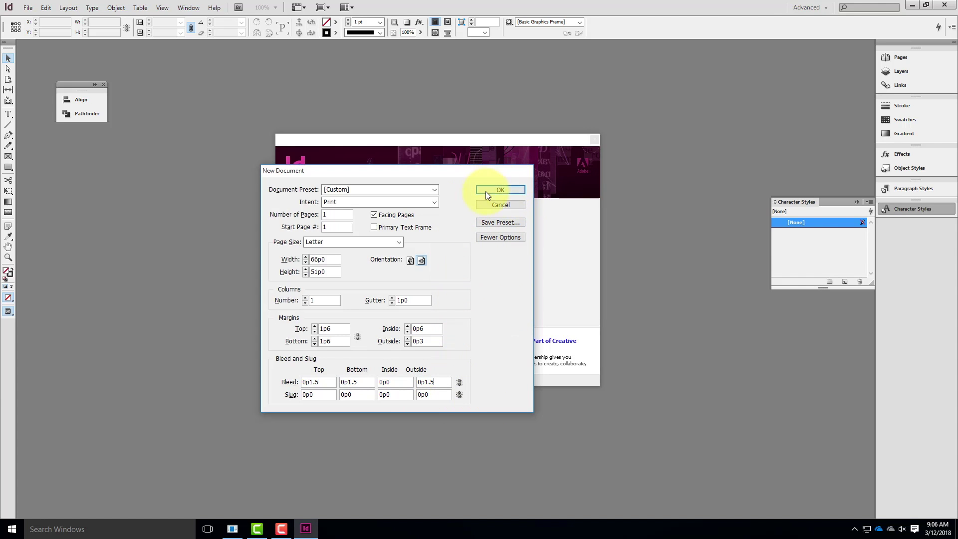
click(499, 192)
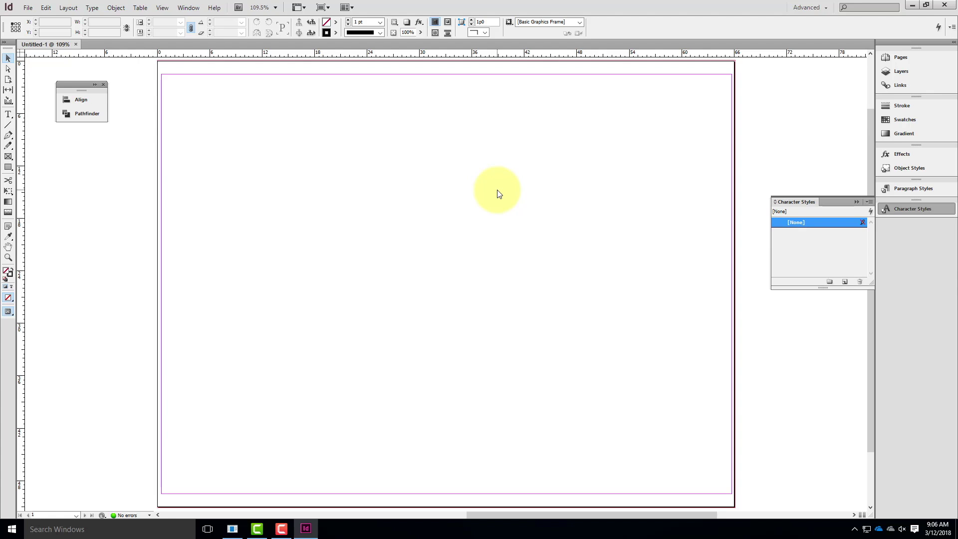
Switch the measurement units of both rulers to inches
right_click(20, 58)
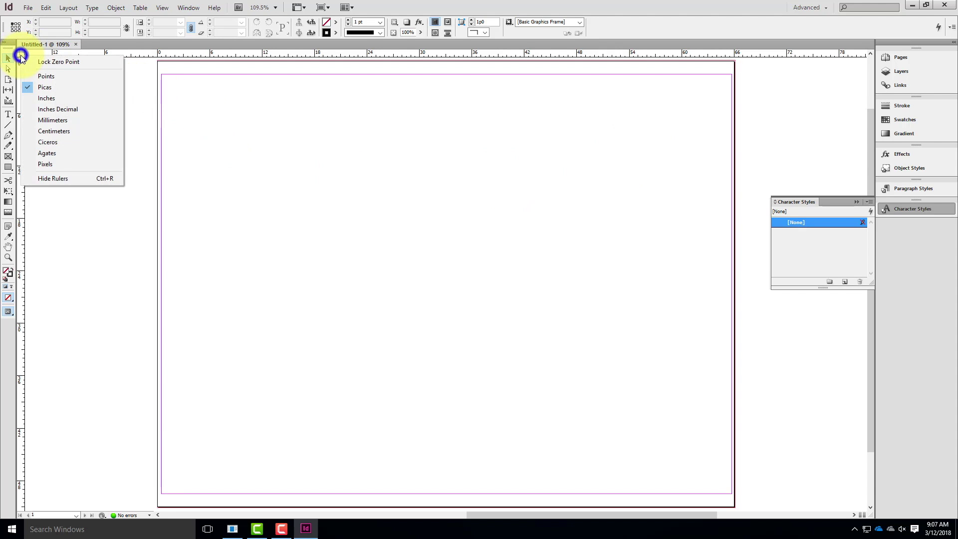
click(53, 99)
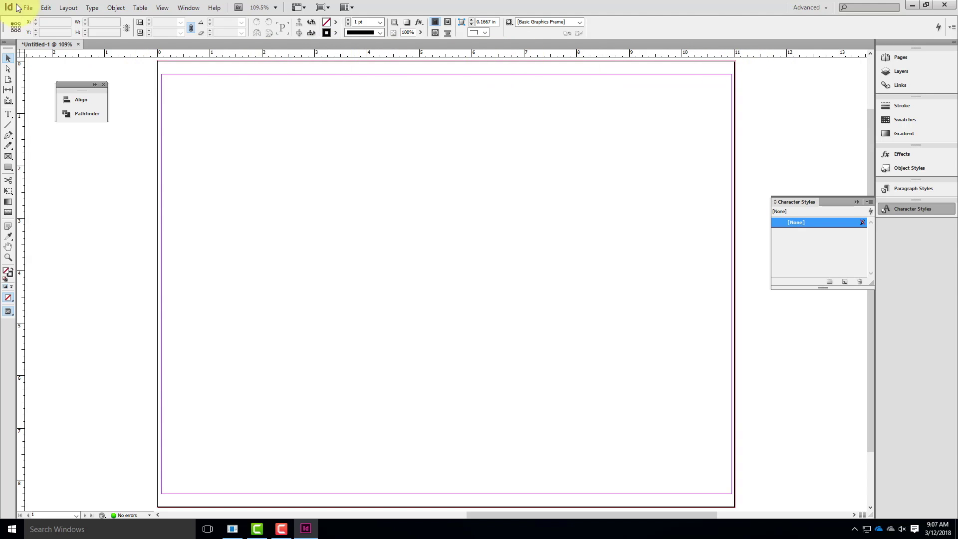
Change the page's inside margin to 0.5 in and its outside margin to 0.25 in
click(31, 7)
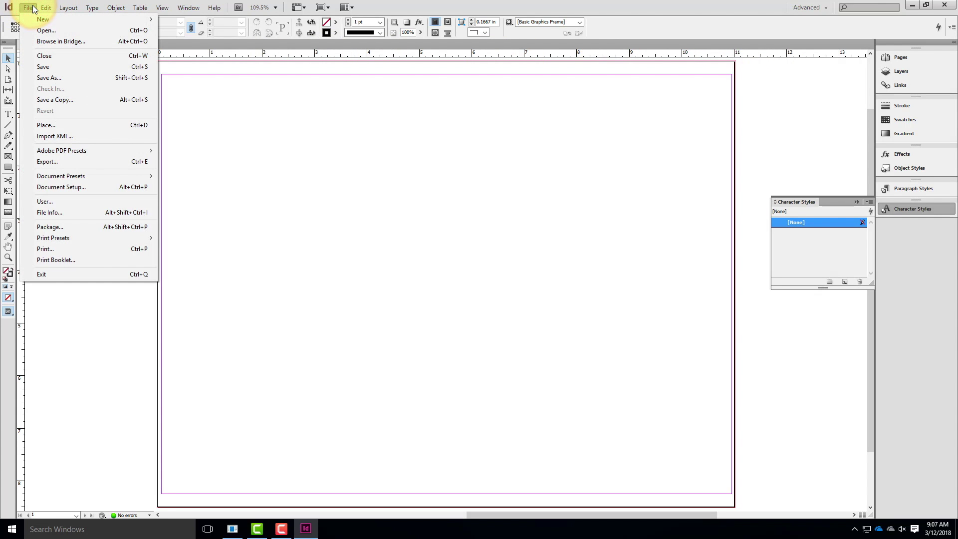
mouse_move(93, 10)
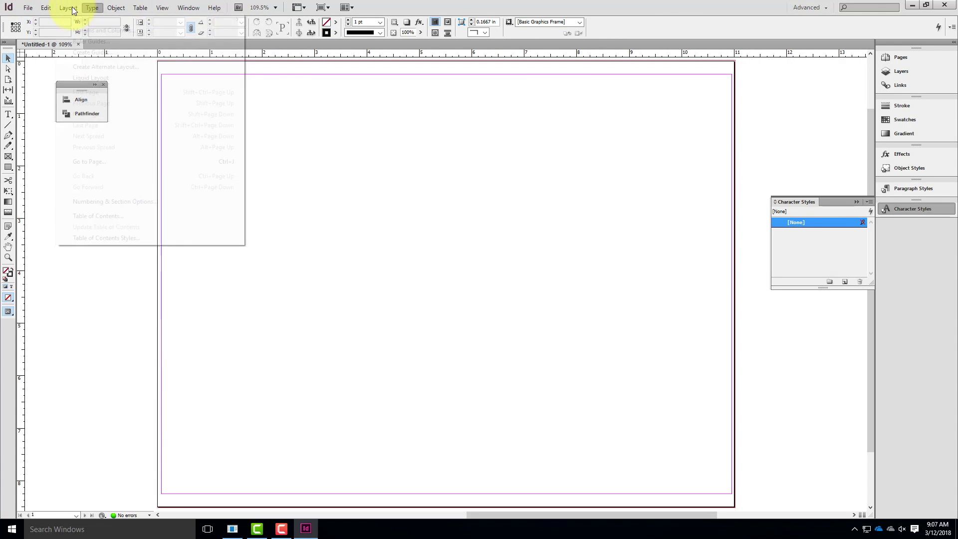
click(75, 31)
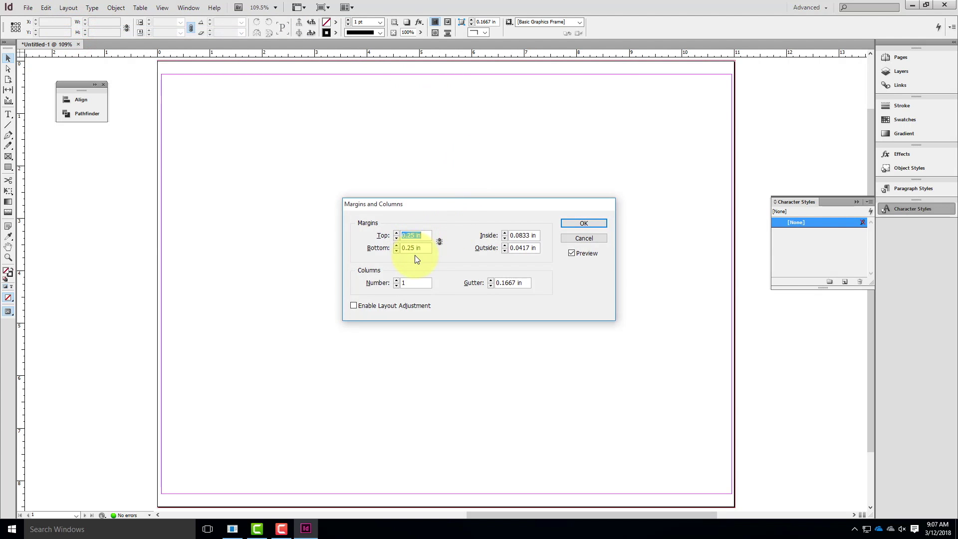
click(521, 236)
triple_click(536, 235)
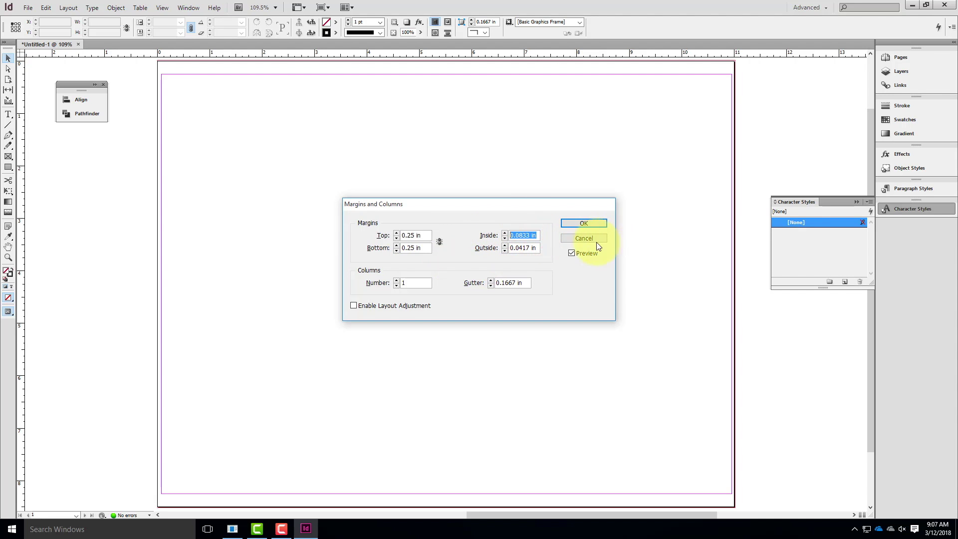
text(.5)
key(Tab)
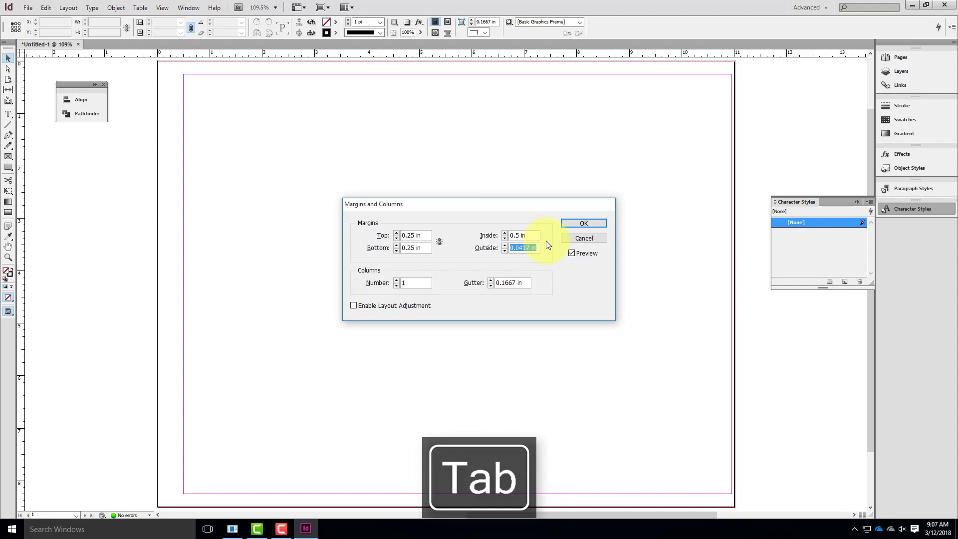
text(.25)
key(Tab)
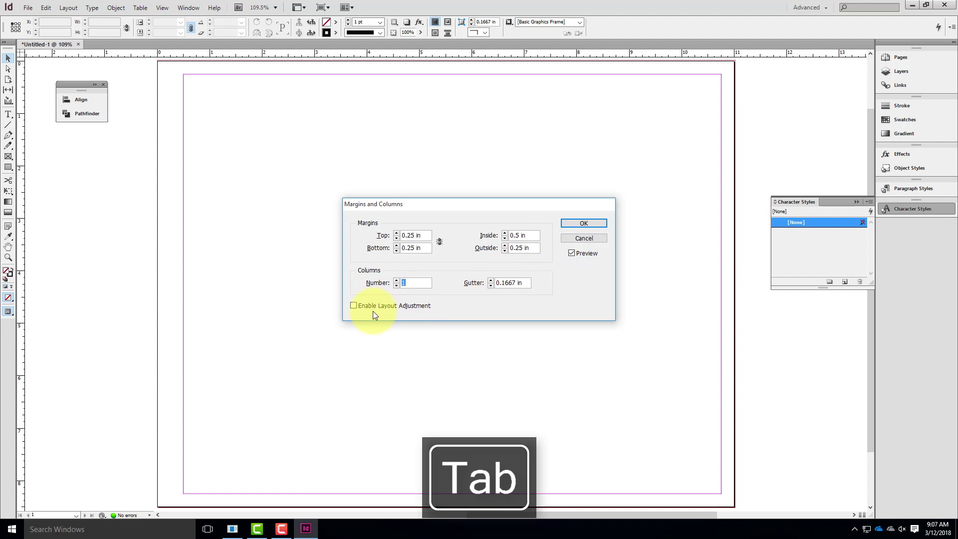
click(578, 222)
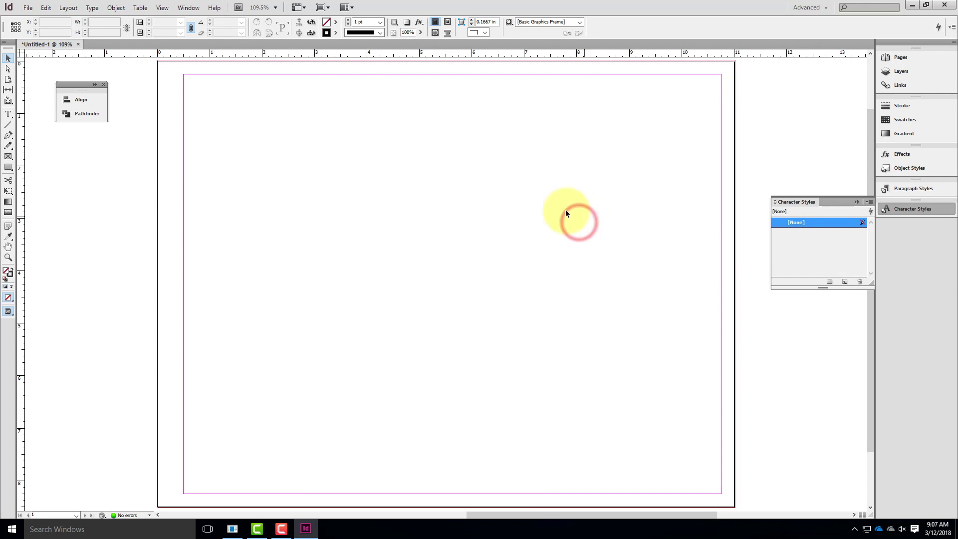
click(68, 7)
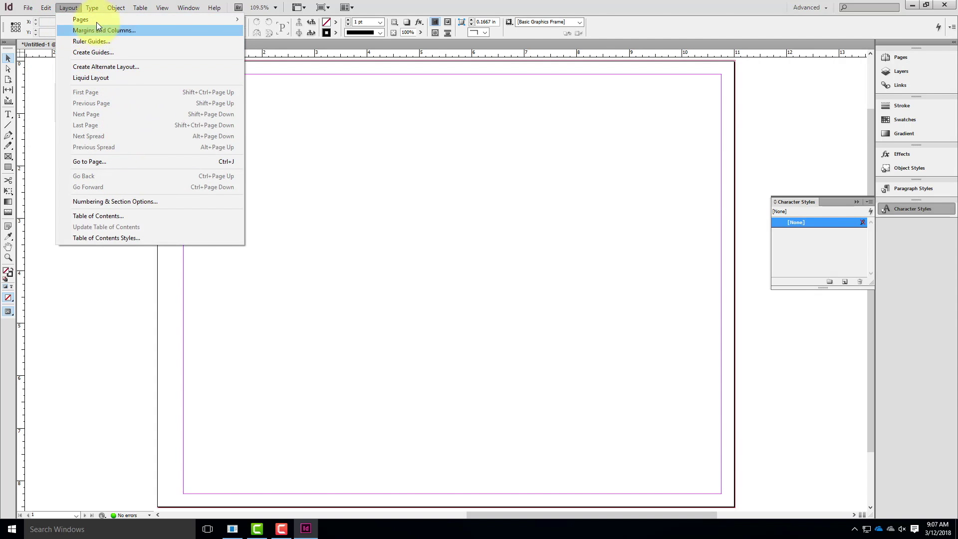
mouse_move(84, 19)
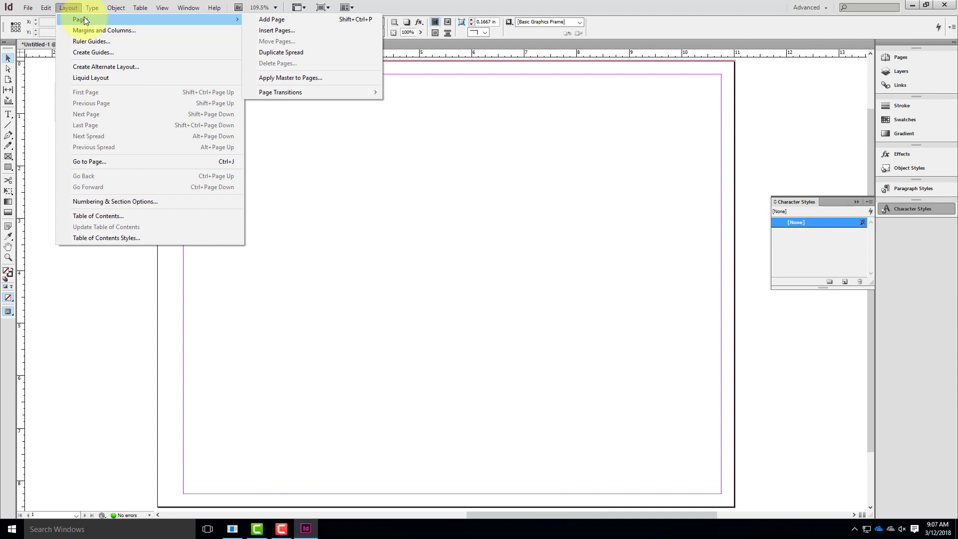
click(67, 7)
Show the bleed options in the document setup and set the top and bottom bleed to 0.125 in
click(68, 7)
mouse_move(32, 9)
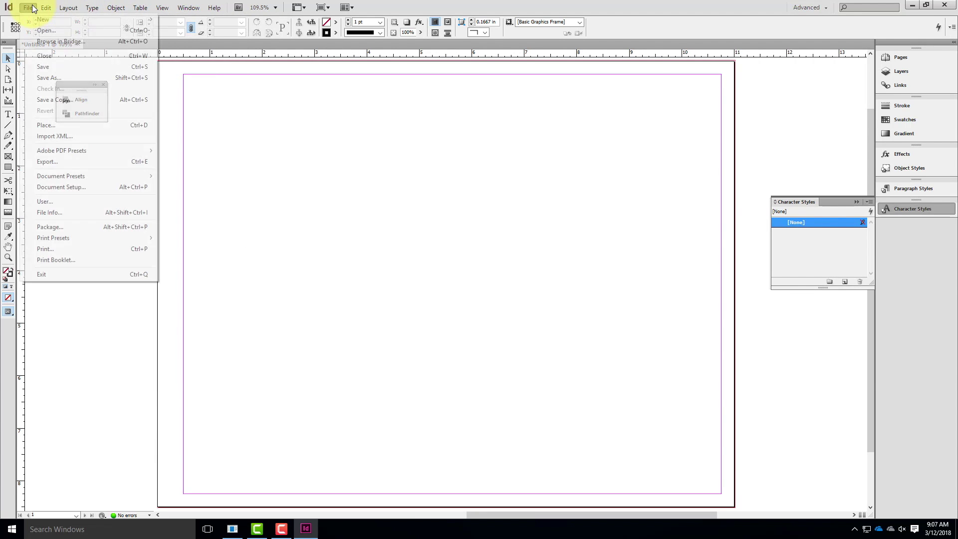
click(83, 186)
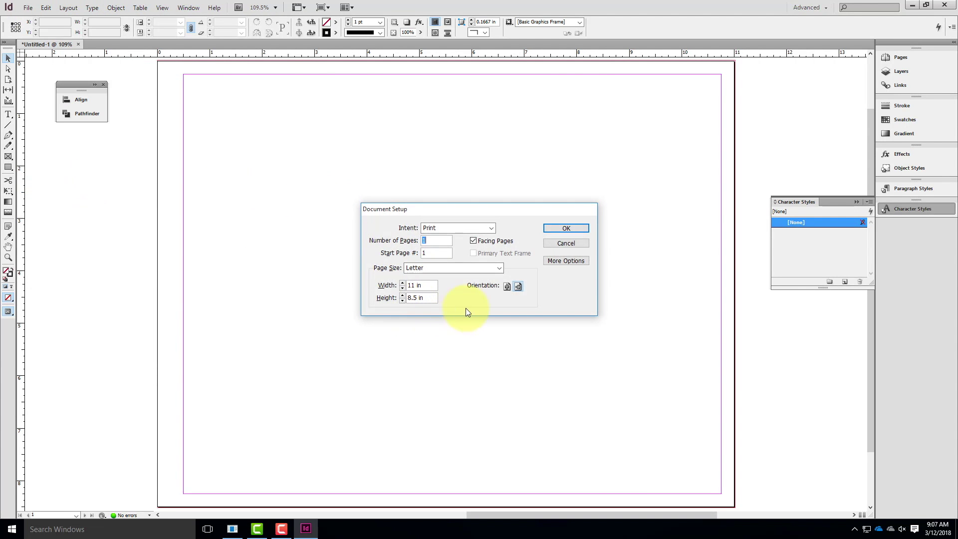
click(562, 262)
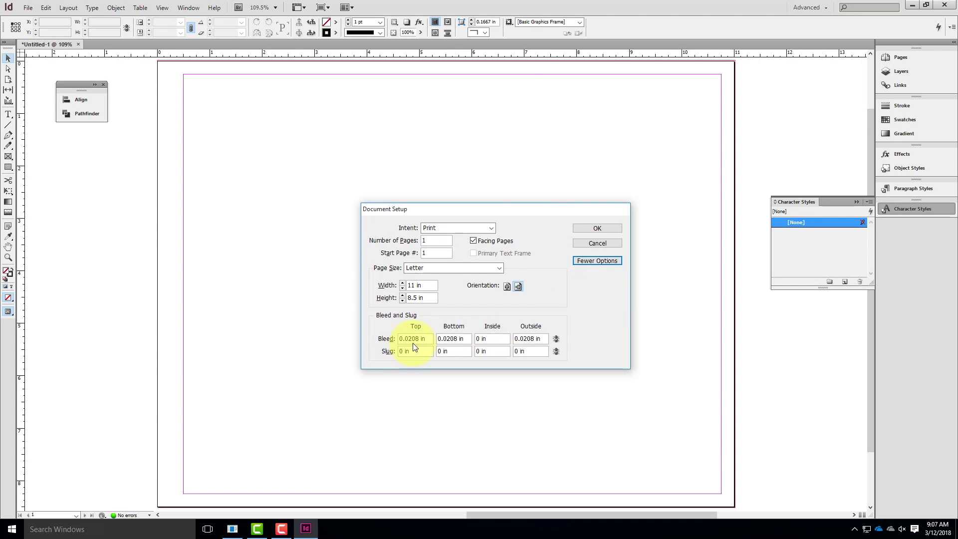
click(425, 341)
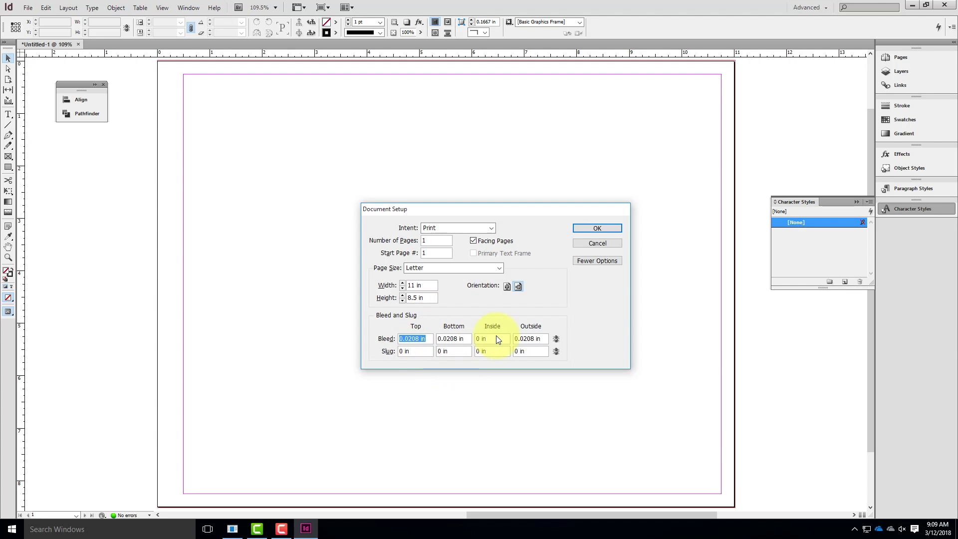
text(0.125)
key(Tab)
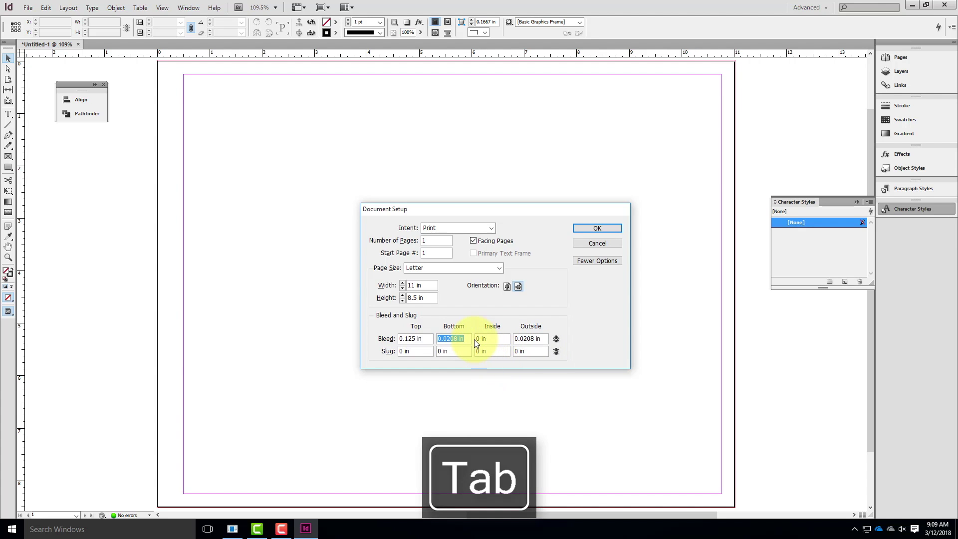
text(0.12)
key(BackSpace)
text(125)
key(Tab)
Set the outside bleed to 0.125 in and apply the document setup
double_click(533, 338)
text(0.25)
key(BackSpace)
key(BackSpace)
text(125)
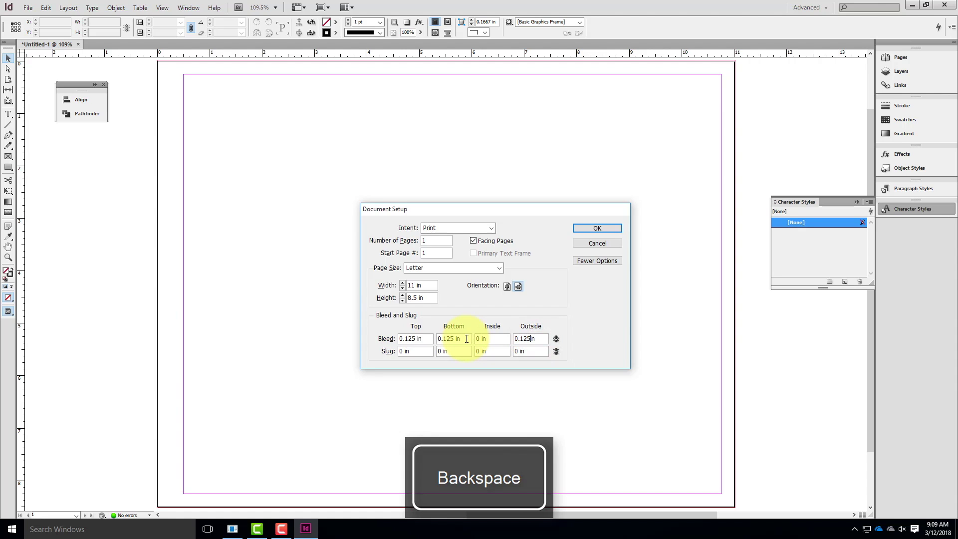
key(Tab)
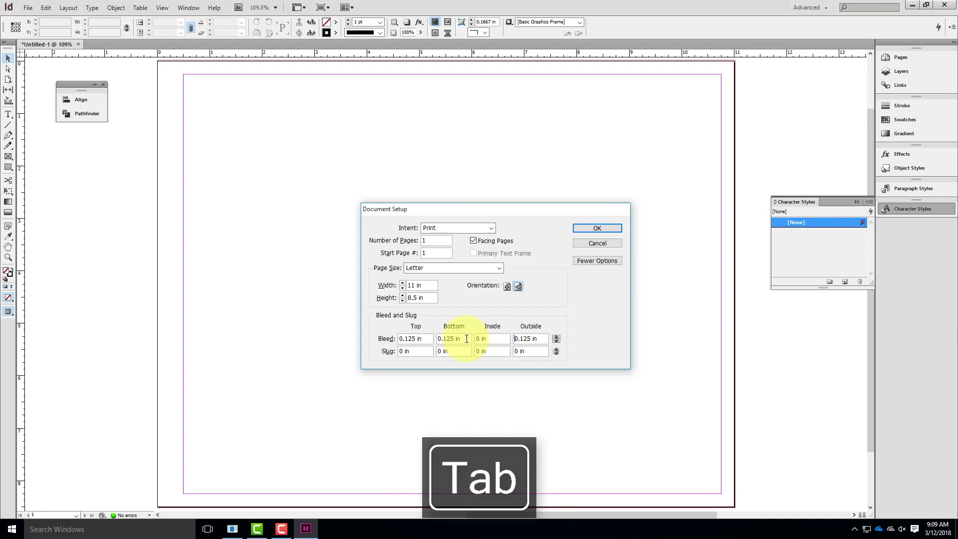
click(612, 229)
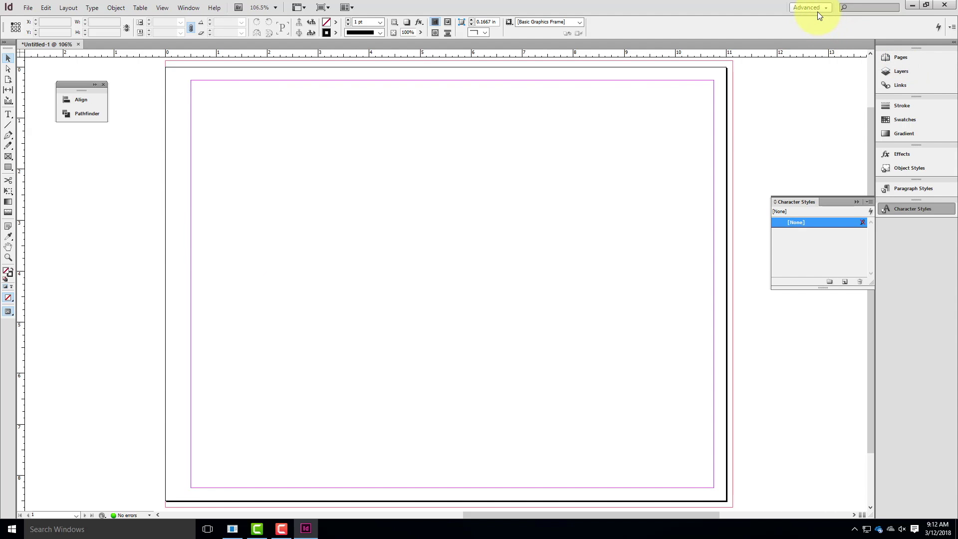
Show the document's page overview and add two pages after page 1
click(933, 58)
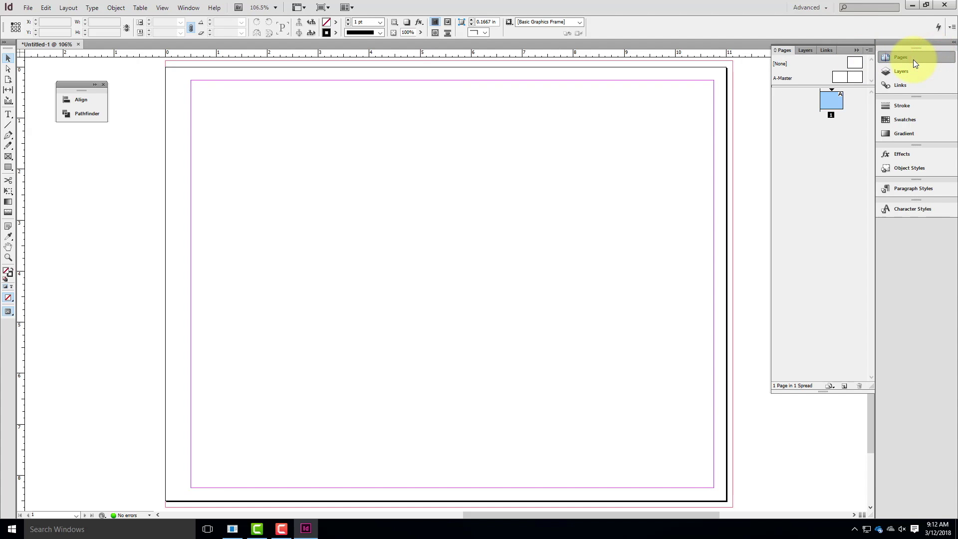
click(189, 8)
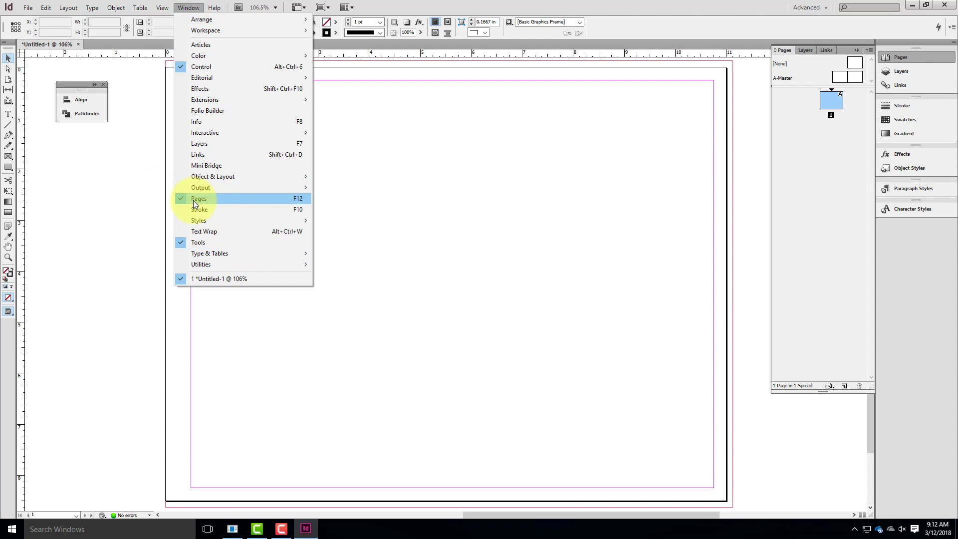
click(188, 8)
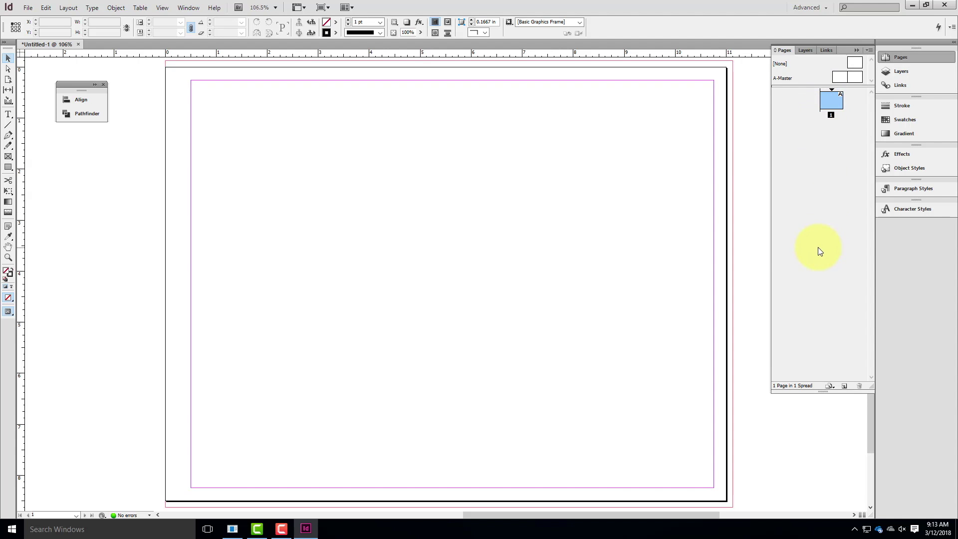
click(844, 387)
click(844, 386)
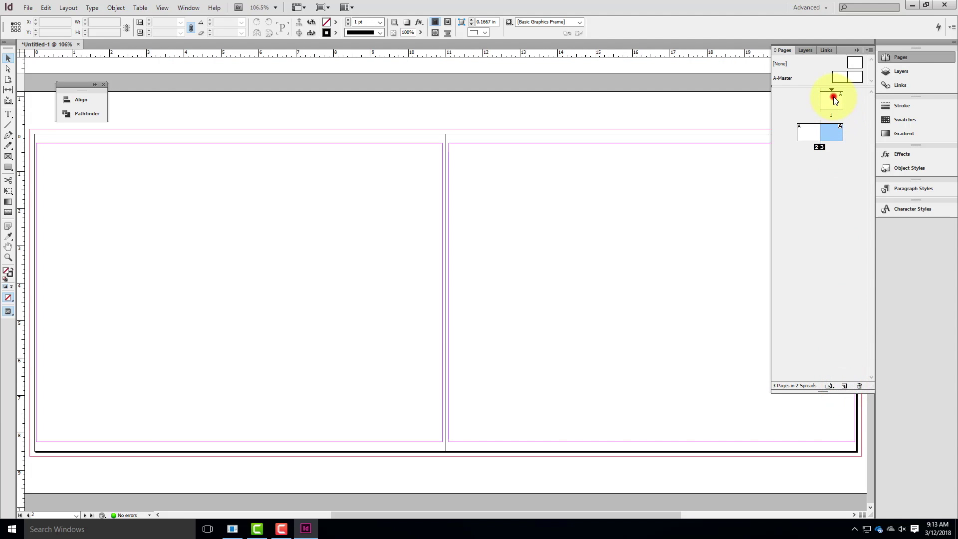
click(830, 98)
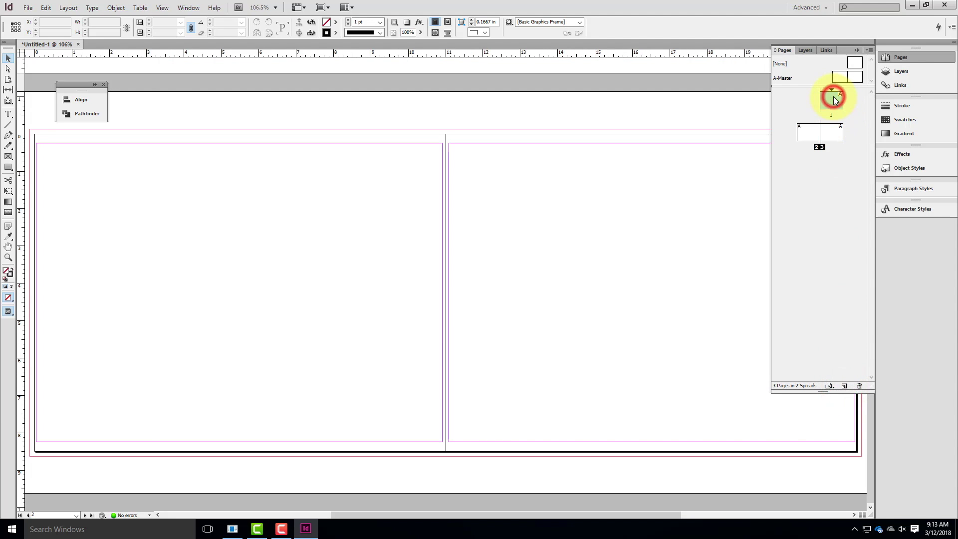
click(806, 133)
click(837, 133)
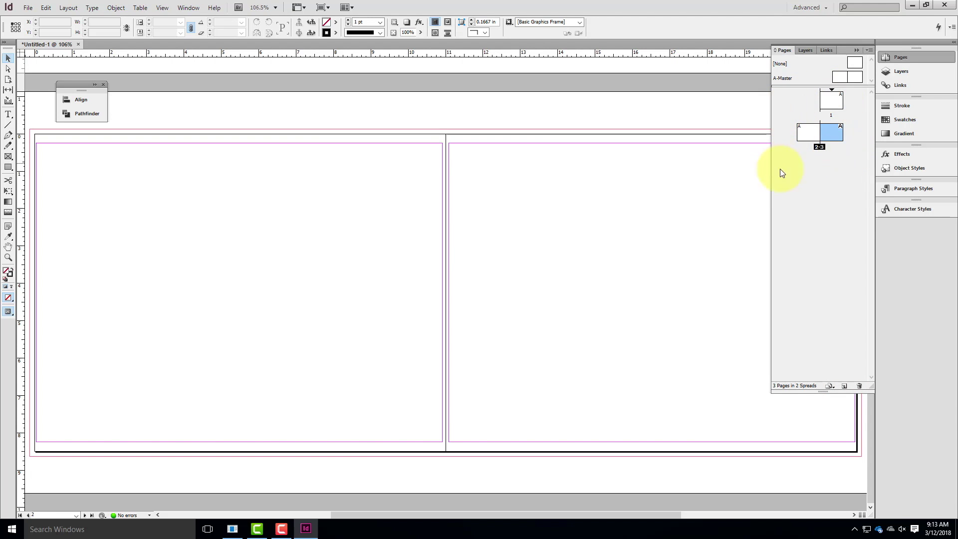
click(810, 136)
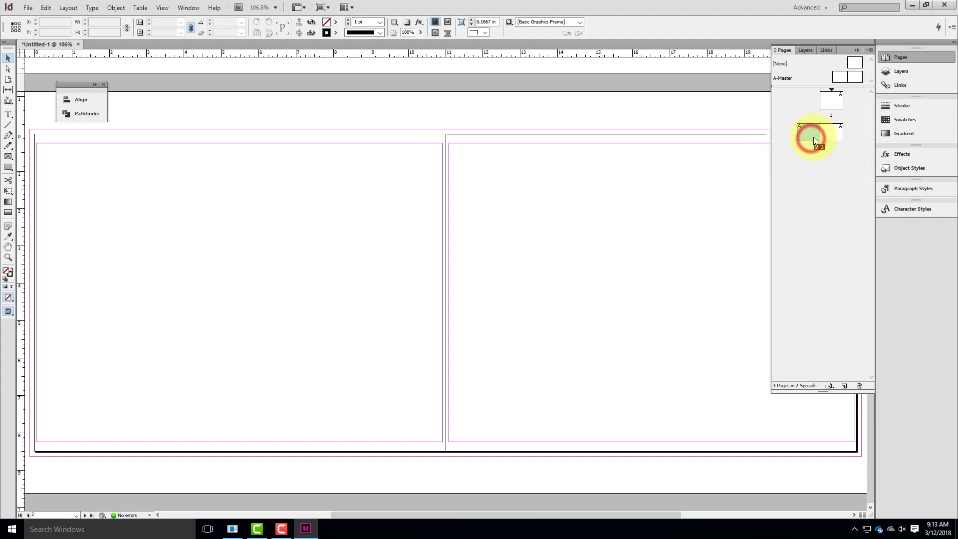
click(832, 135)
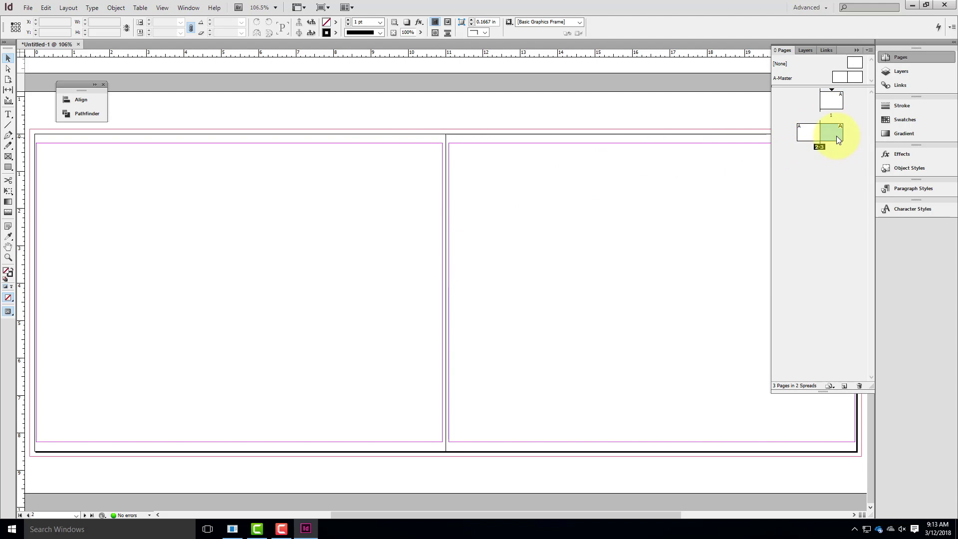
Add four more pages after page 3 so the document runs to page 7
click(845, 387)
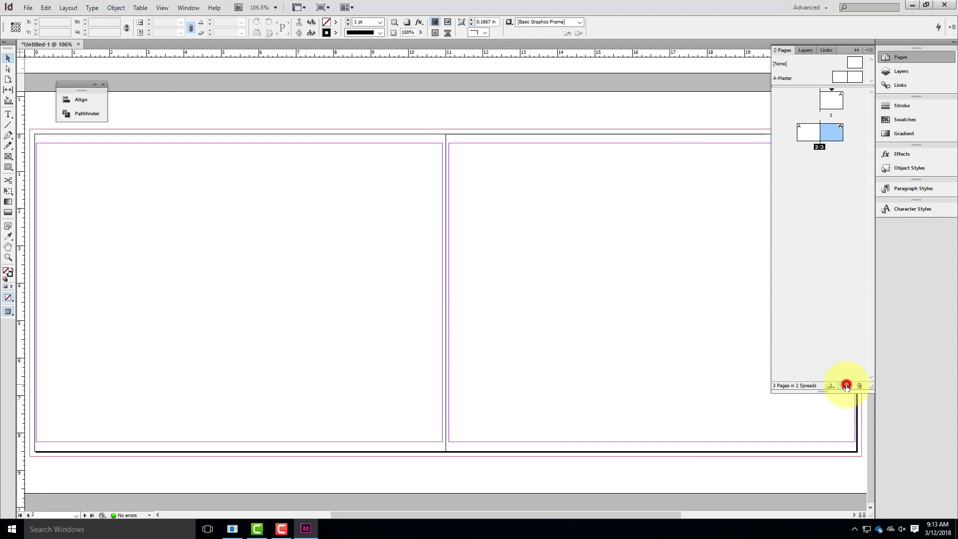
click(845, 387)
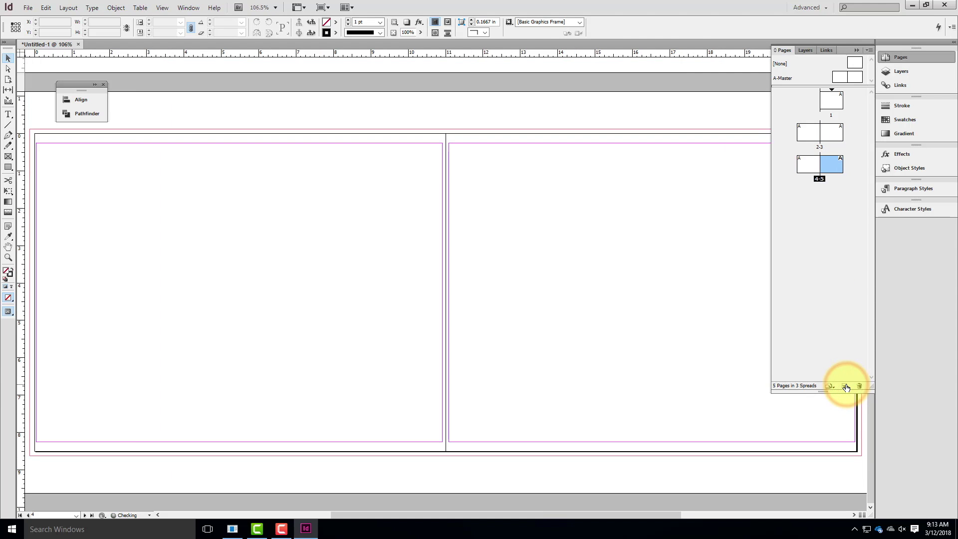
click(845, 387)
click(846, 387)
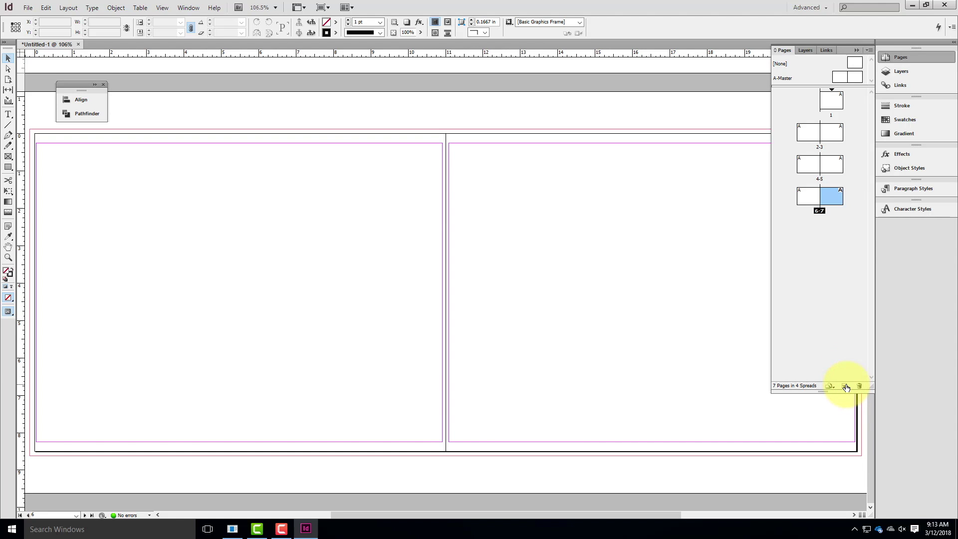
click(836, 103)
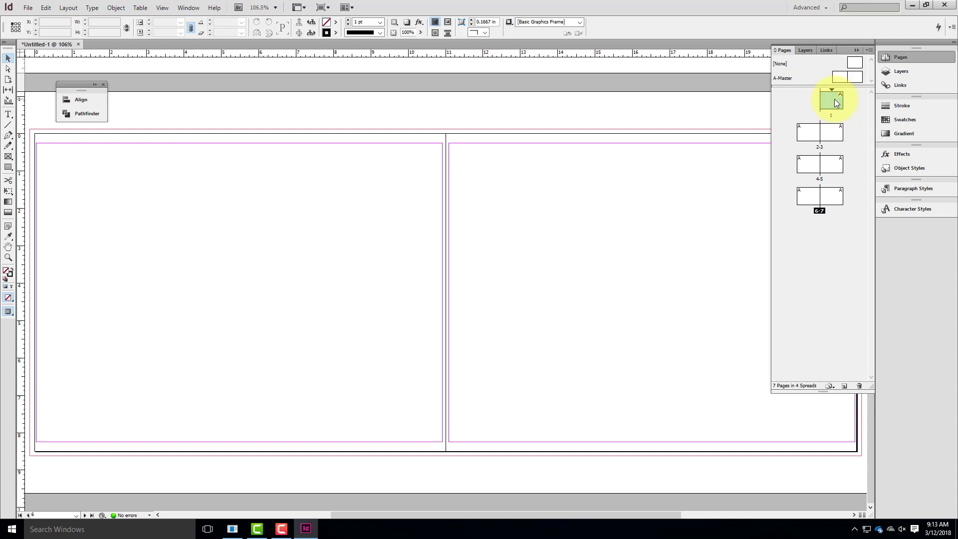
click(808, 132)
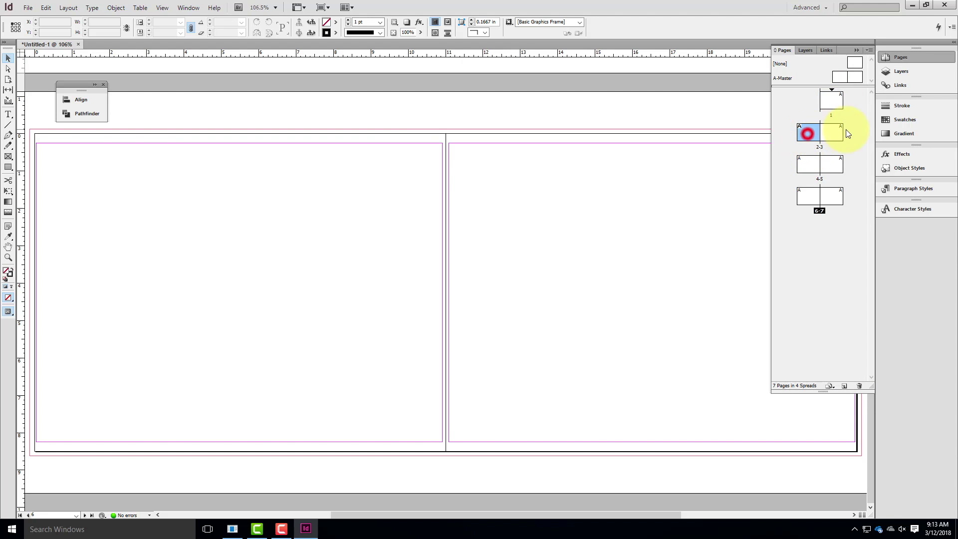
click(831, 133)
click(813, 165)
click(832, 164)
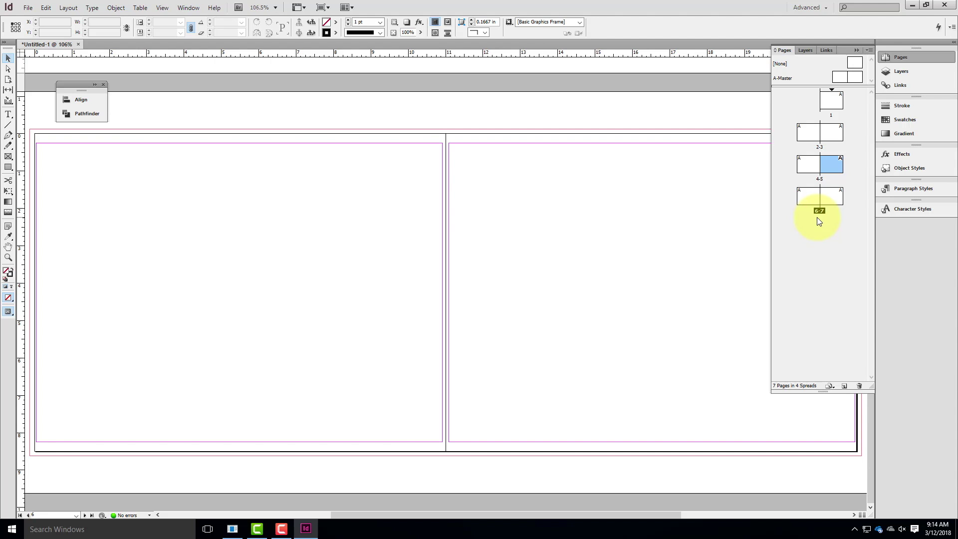
Go to page 2 and draw a rectangle about 10.92 by 1.13 in along its top edge, starting at the page's upper-left corner
click(813, 131)
double_click(808, 133)
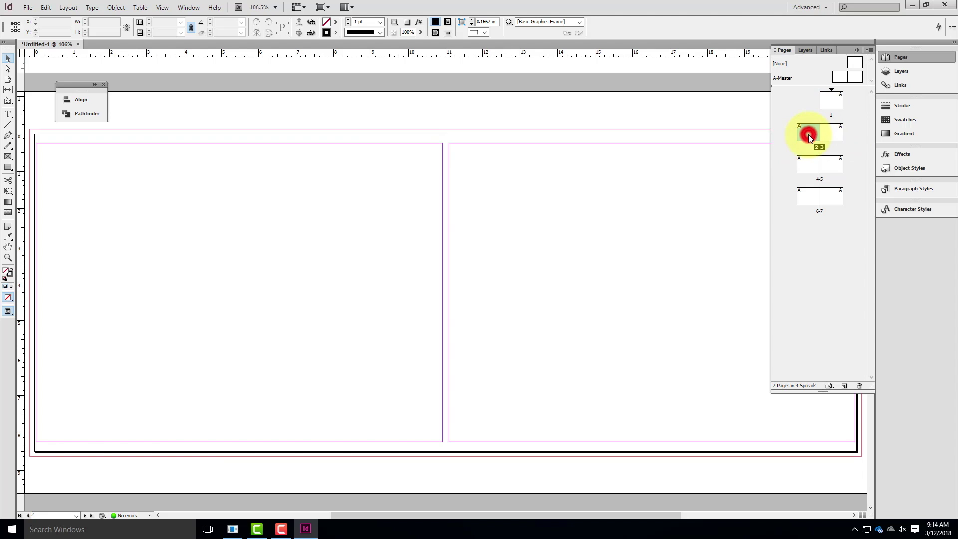
click(8, 166)
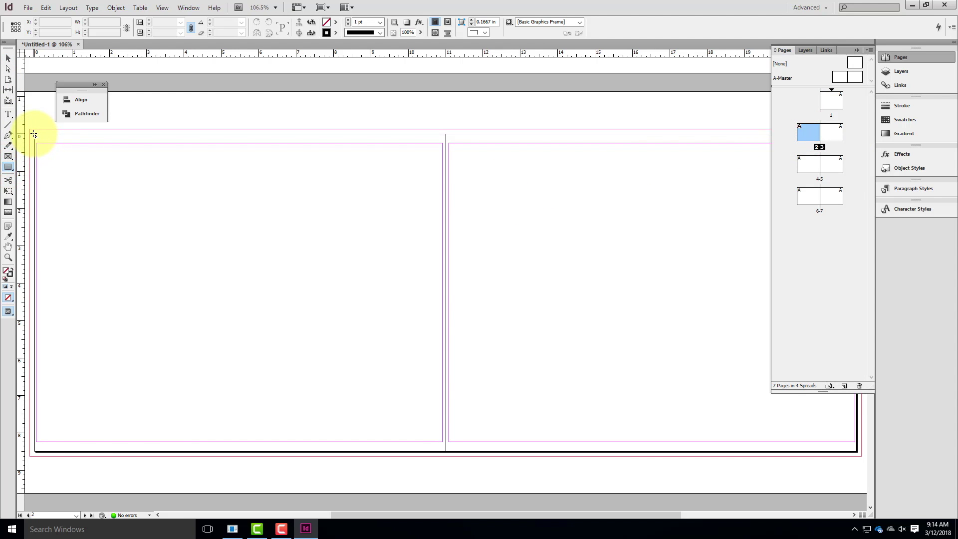
drag(35, 135, 446, 181)
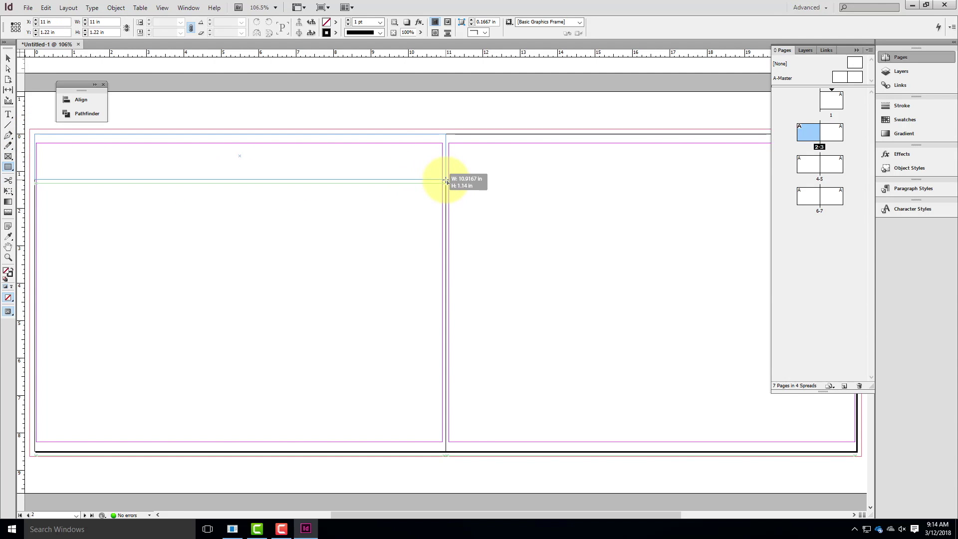
drag(445, 180, 442, 175)
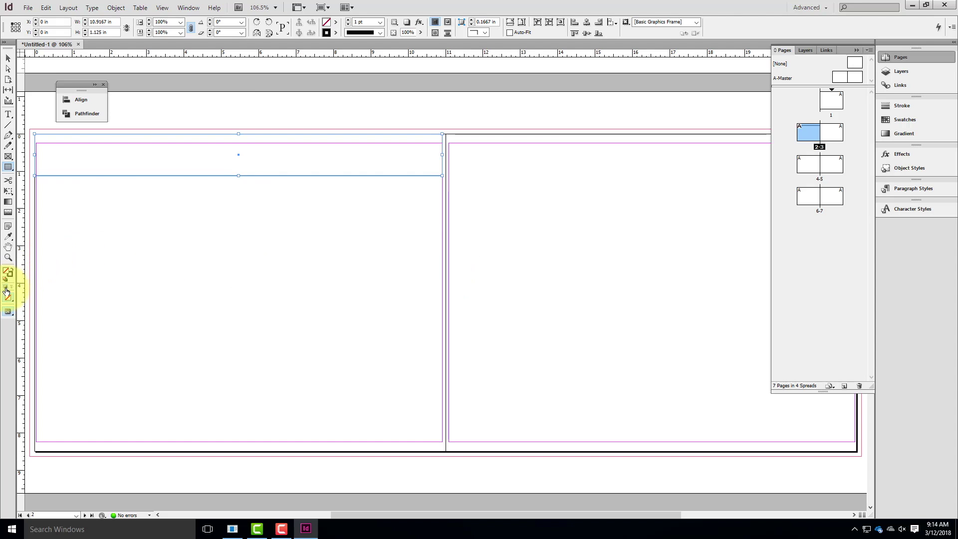
Swap the rectangle's fill and stroke so it has a fill only, and set the fill's K value to 50%
click(11, 271)
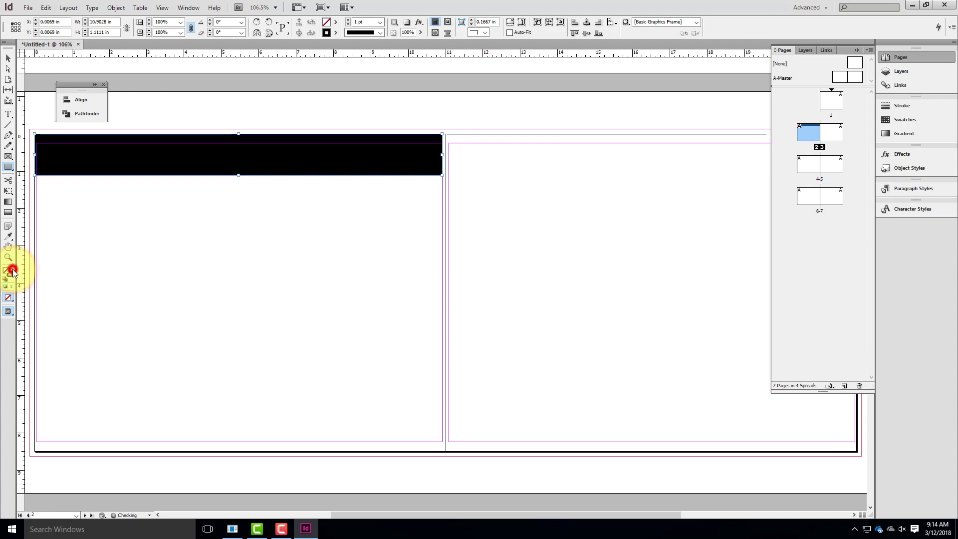
double_click(7, 269)
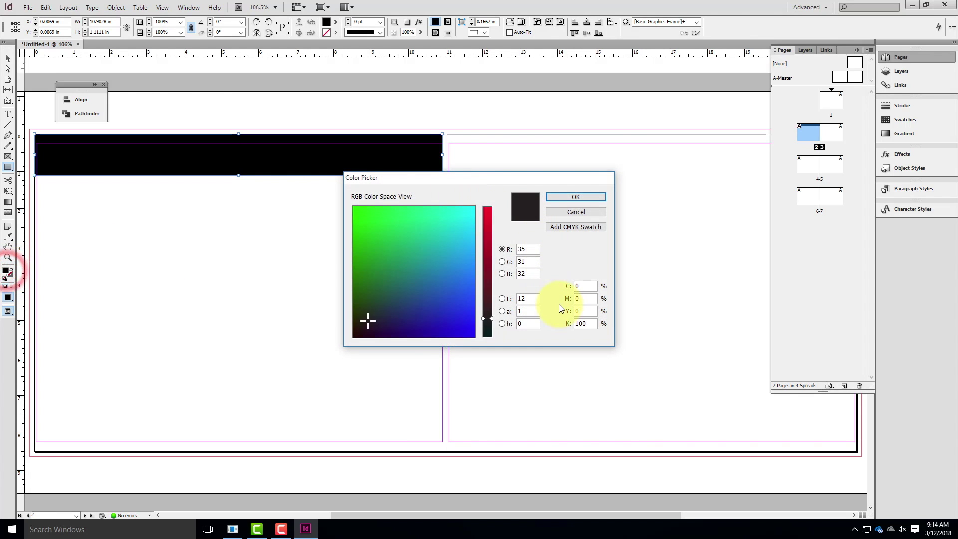
double_click(583, 323)
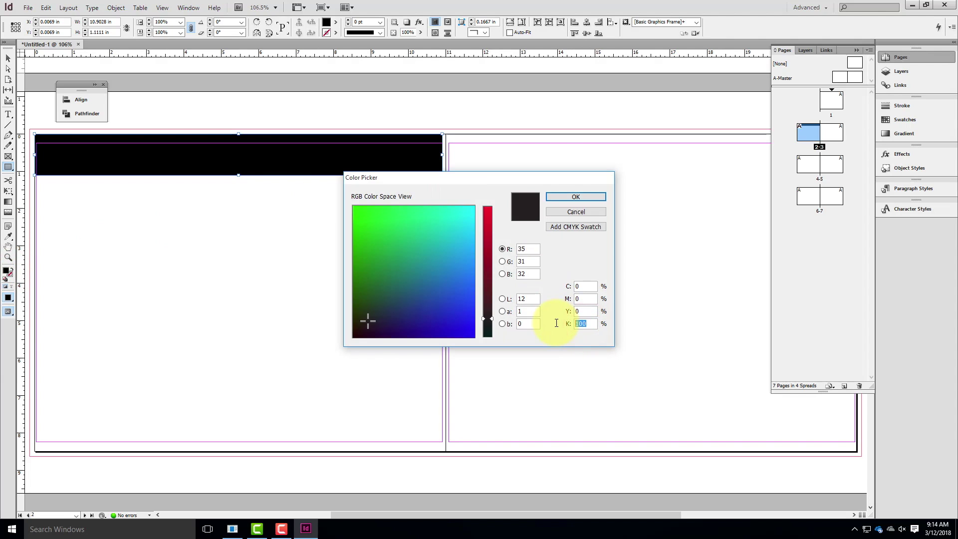
text(50)
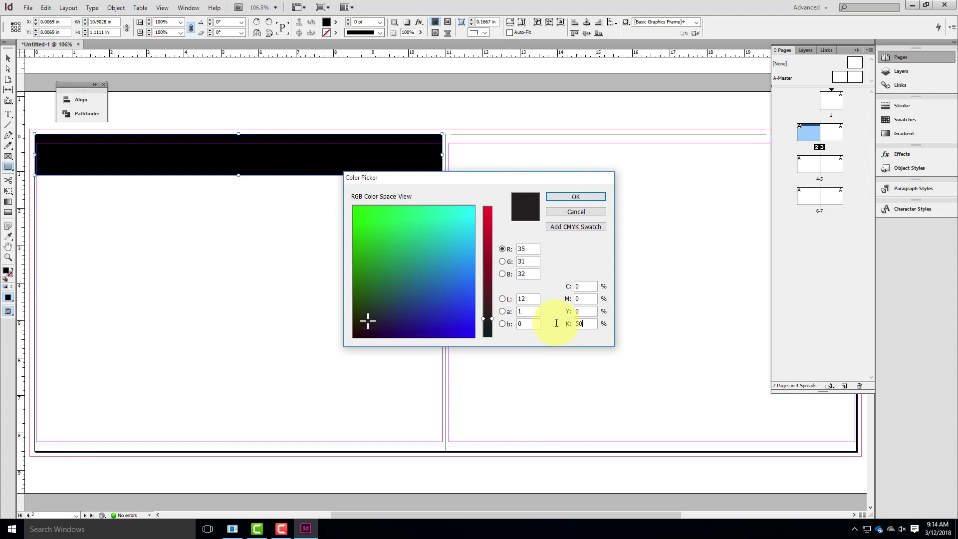
click(576, 198)
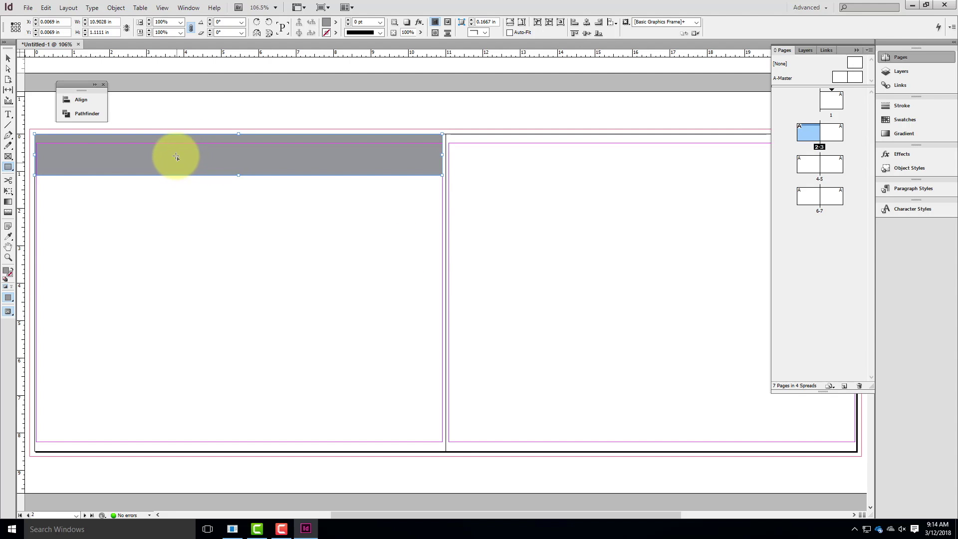
Try pasting a copy of page 2's grey header bar in place on page 4, and undo the paste
click(8, 58)
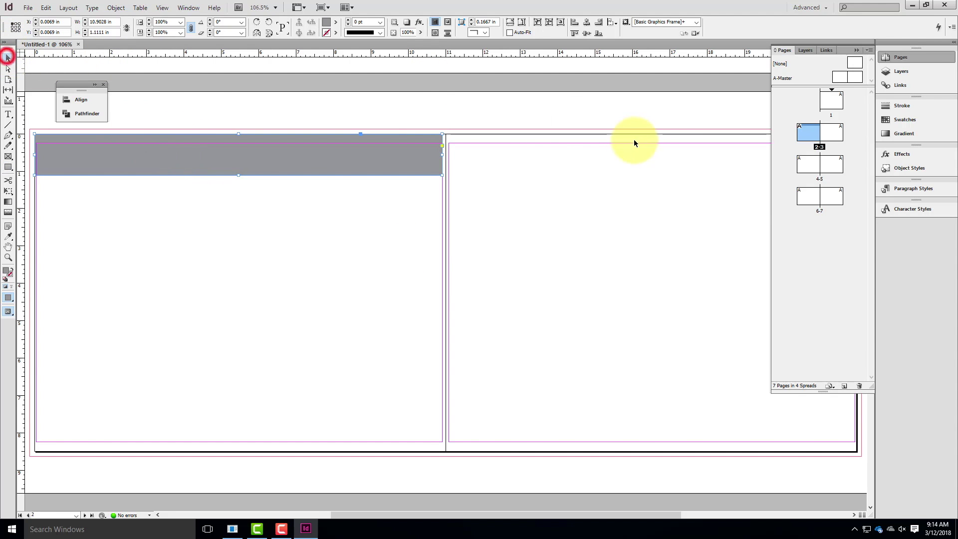
click(544, 116)
click(351, 161)
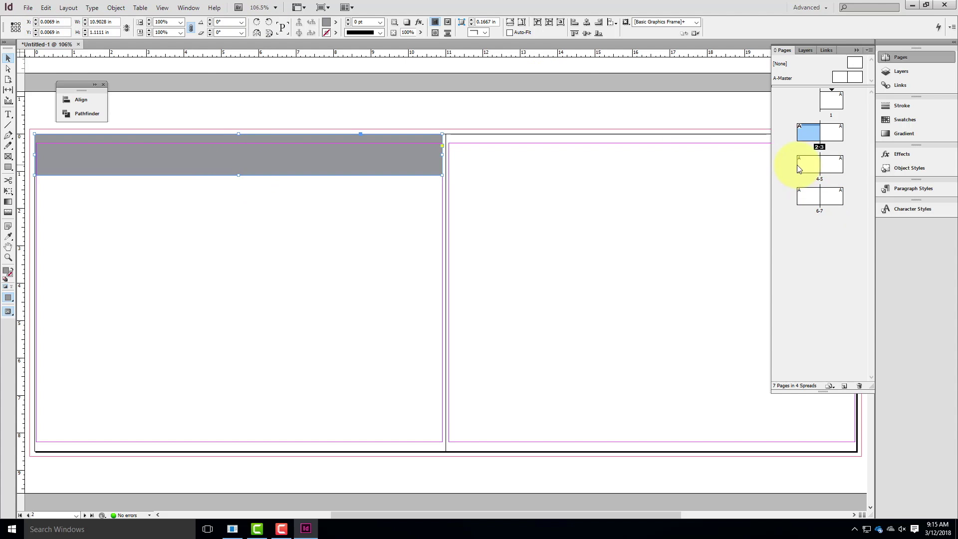
click(45, 7)
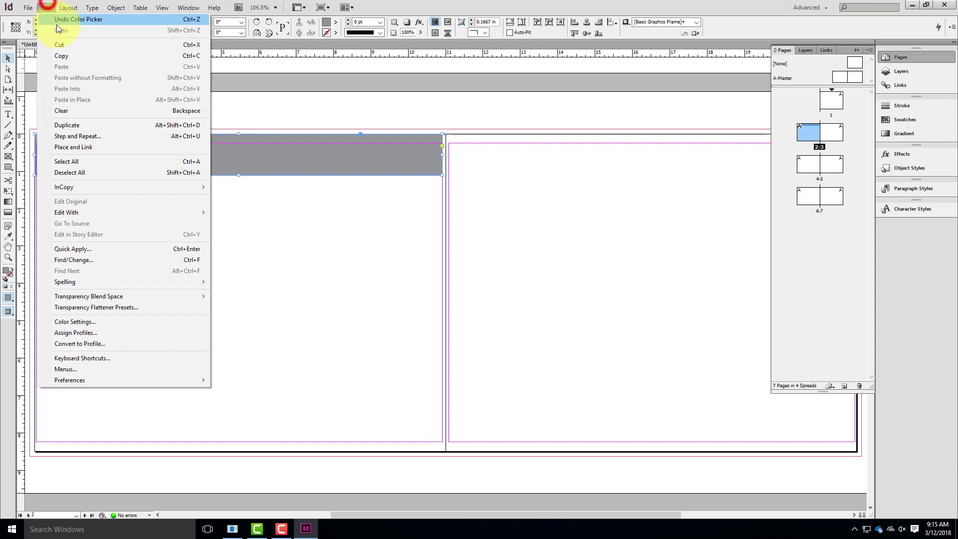
click(63, 55)
double_click(808, 163)
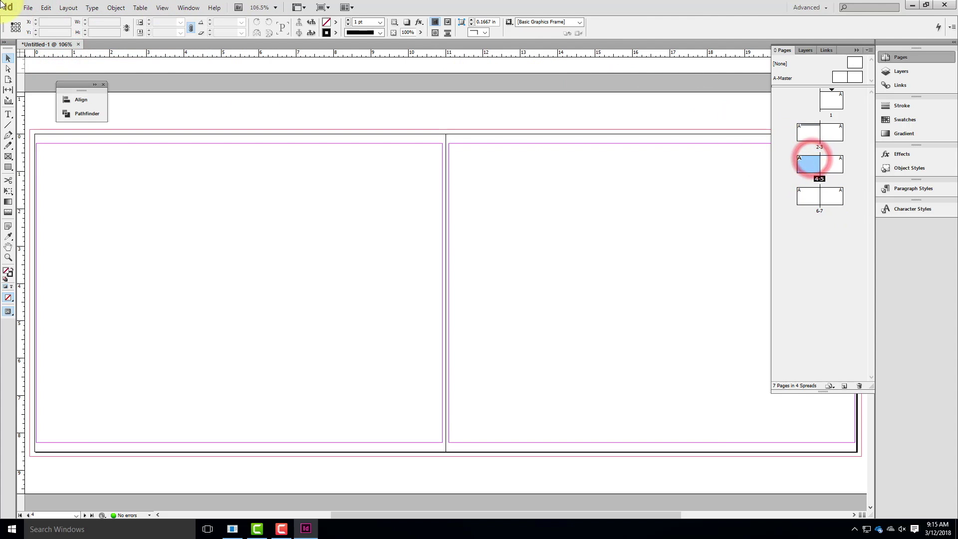
click(46, 7)
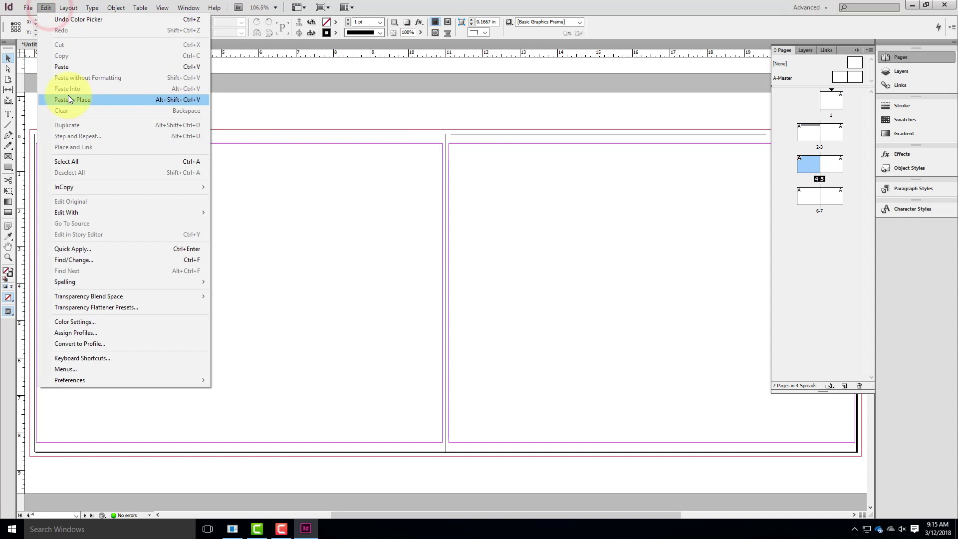
click(69, 97)
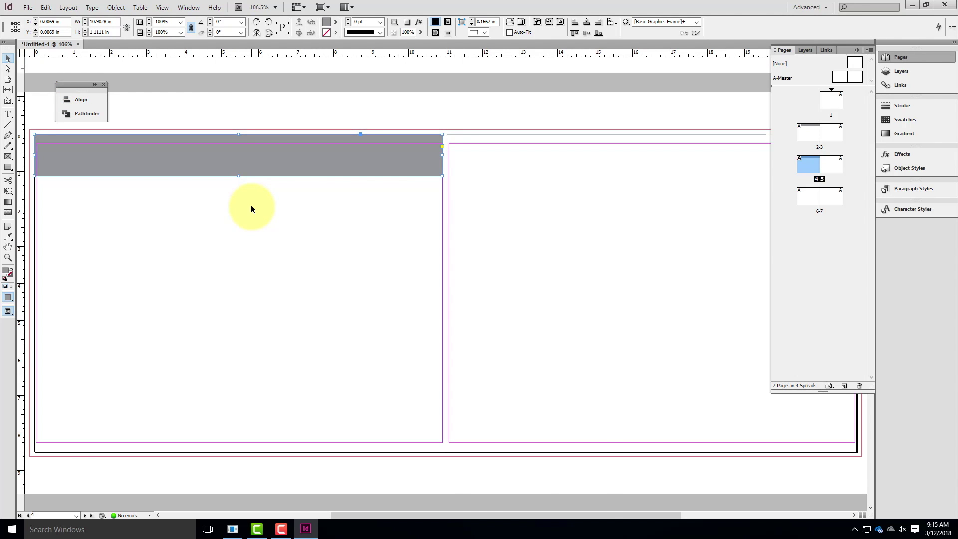
key(ctrl+z)
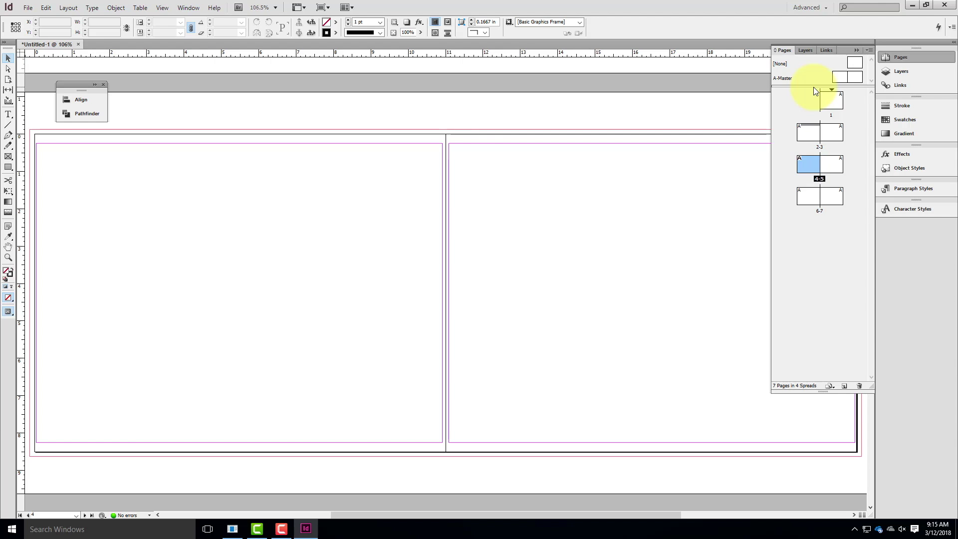
Open the A-Master spread for editing
click(786, 78)
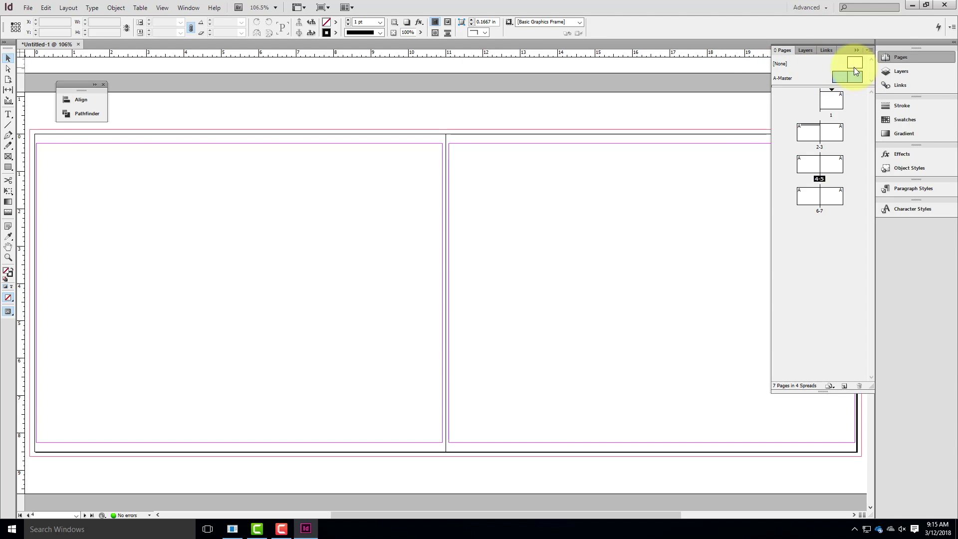
click(843, 77)
double_click(840, 76)
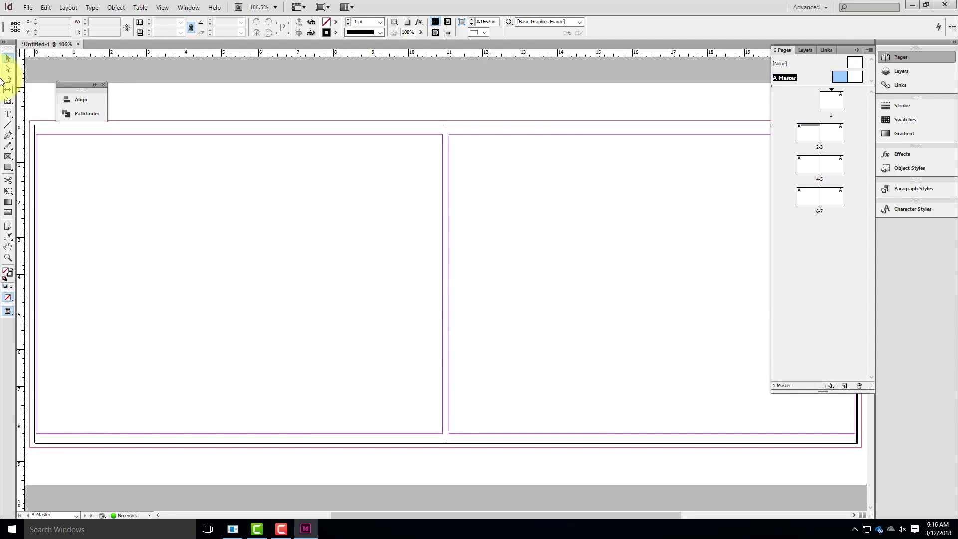
Create a rectangle 11 in wide and 1 in high near the top of the left master page, discarding a first freehand attempt
click(10, 168)
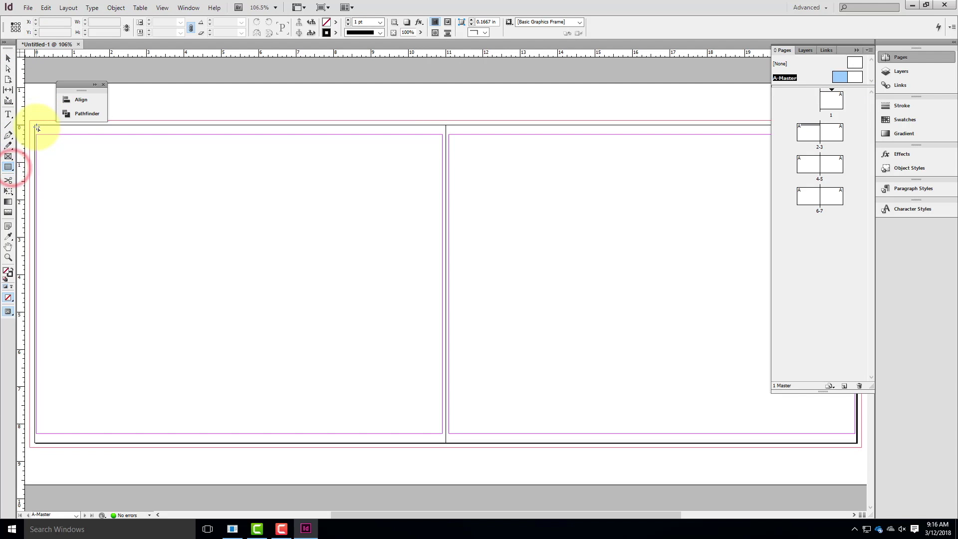
drag(35, 126, 445, 161)
key(Delete)
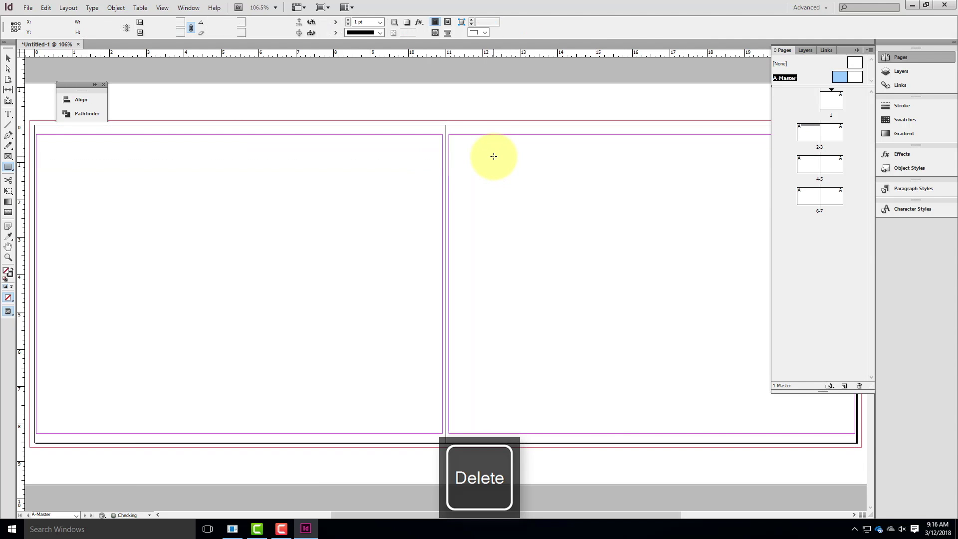
click(67, 141)
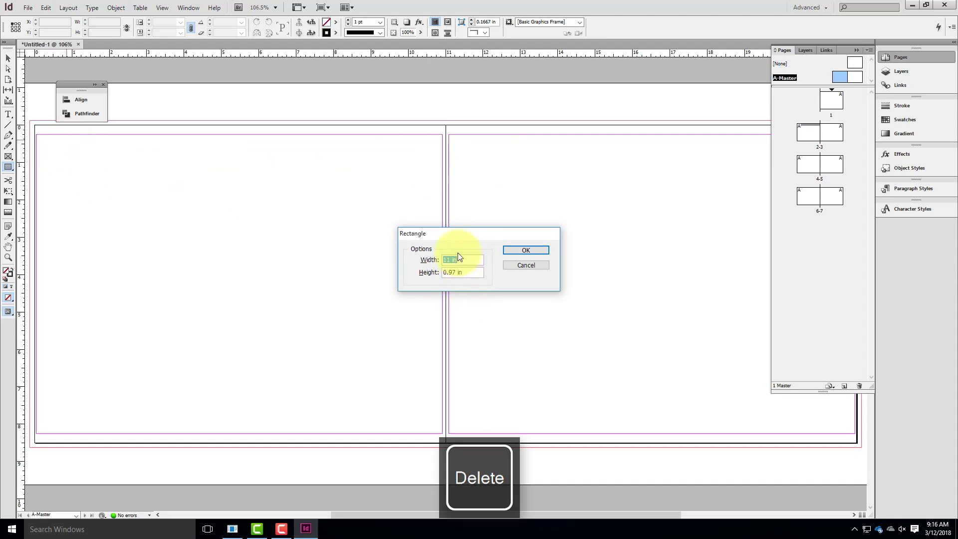
double_click(454, 272)
text(1)
click(525, 249)
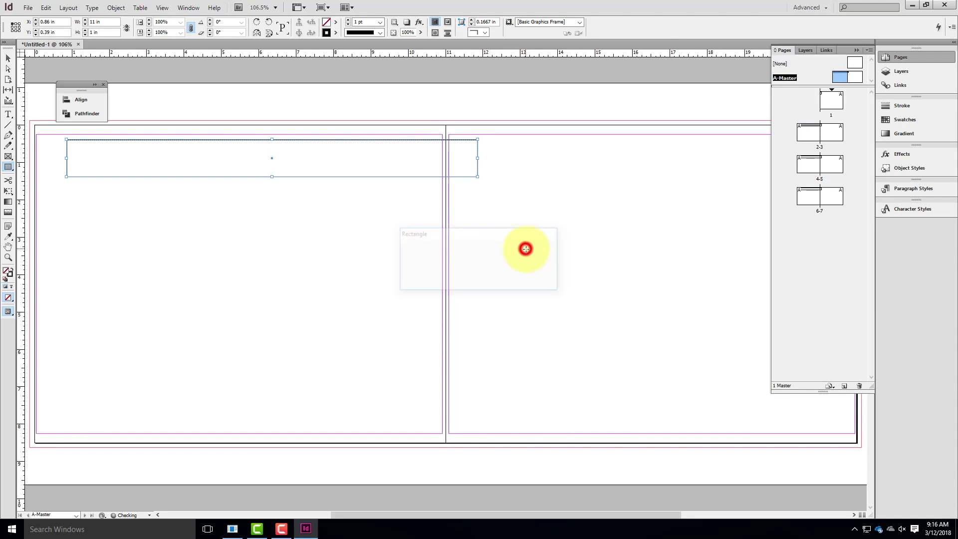
Swap the master rectangle's stroke and fill so it has a fill only, and set the fill's K value to 50%
click(13, 268)
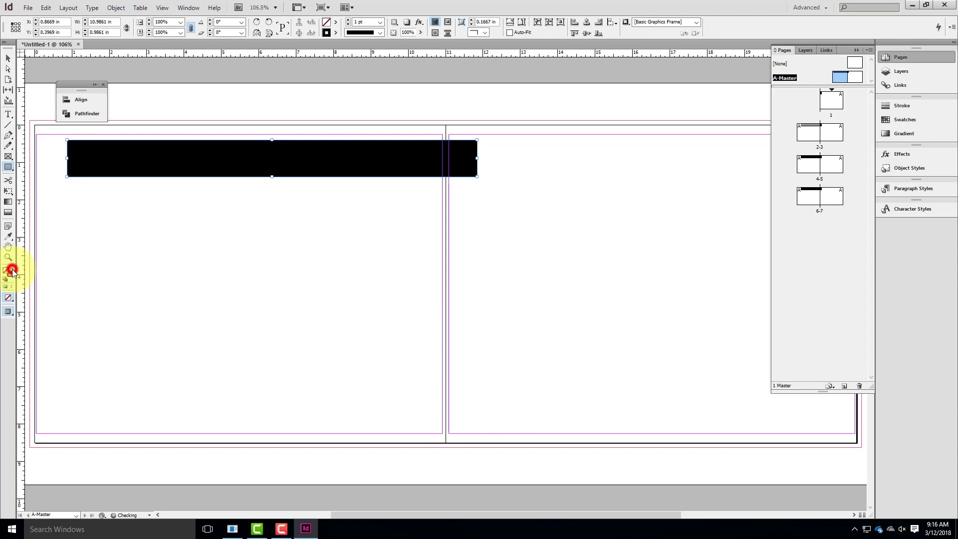
double_click(6, 270)
double_click(589, 324)
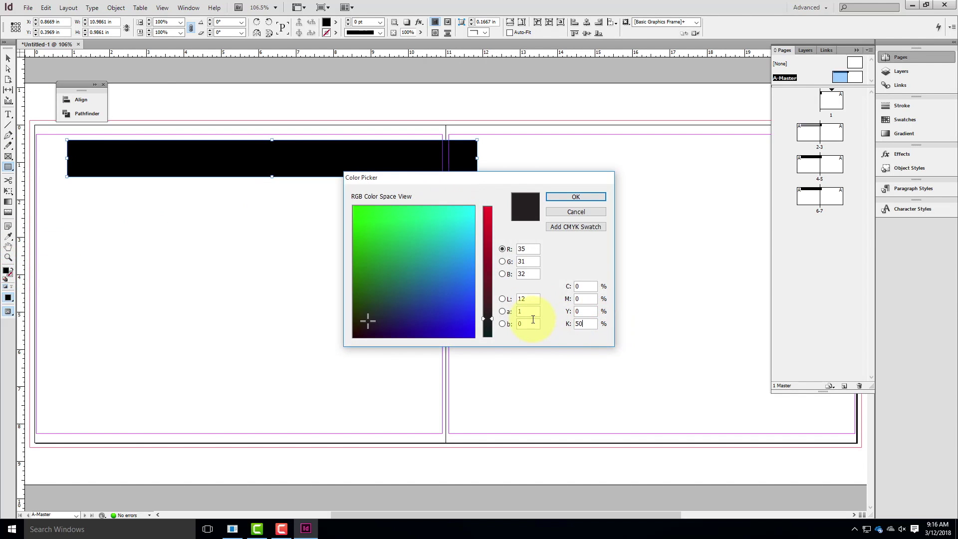
click(587, 302)
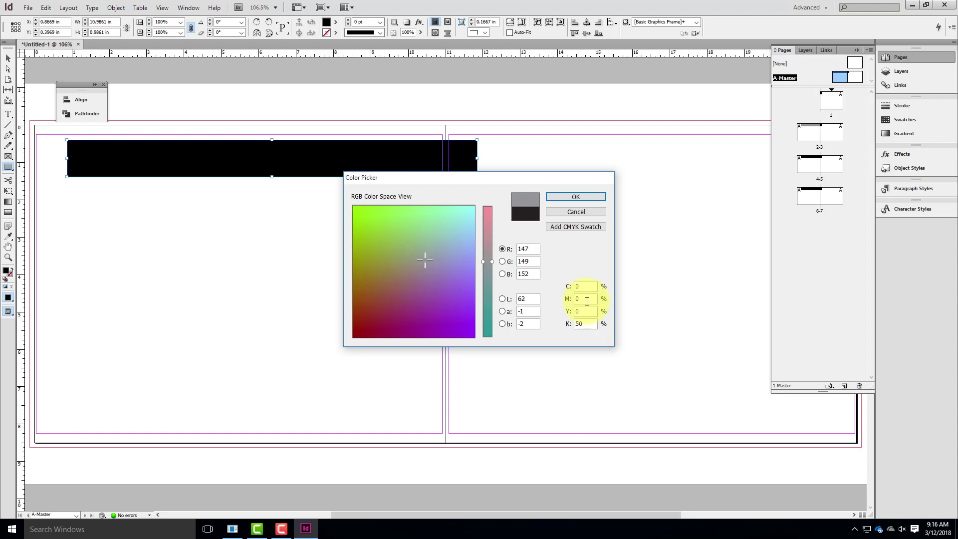
click(595, 196)
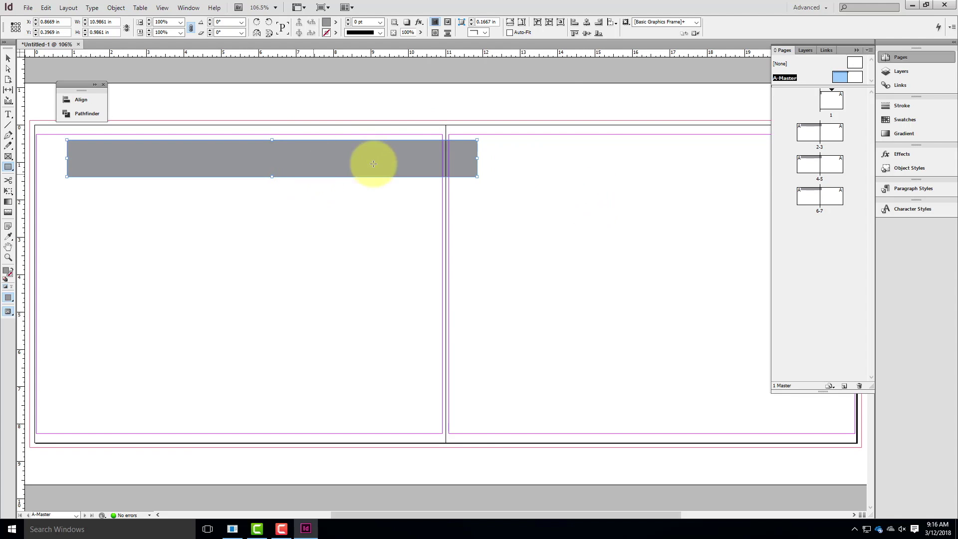
Set the master rectangle's object opacity to 50% in Effects
click(902, 154)
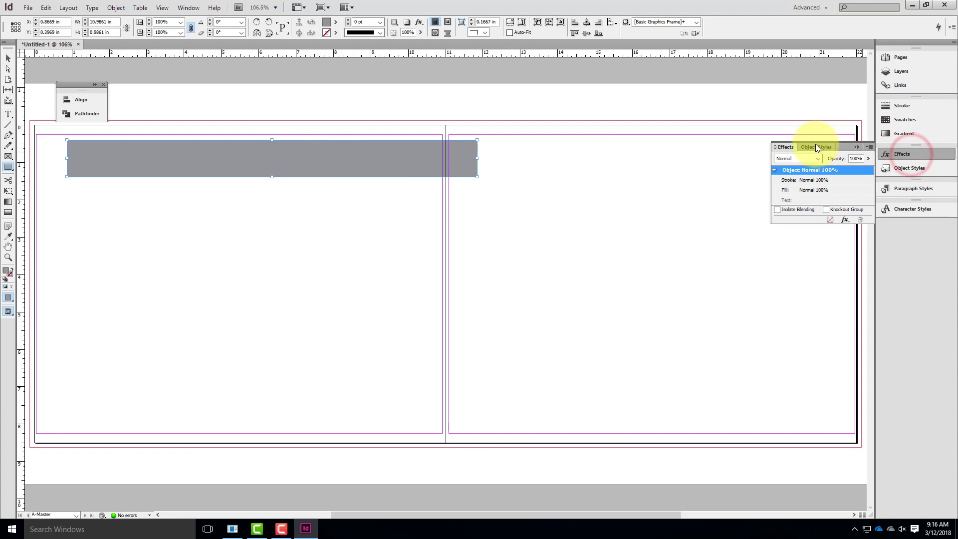
click(866, 159)
click(866, 159)
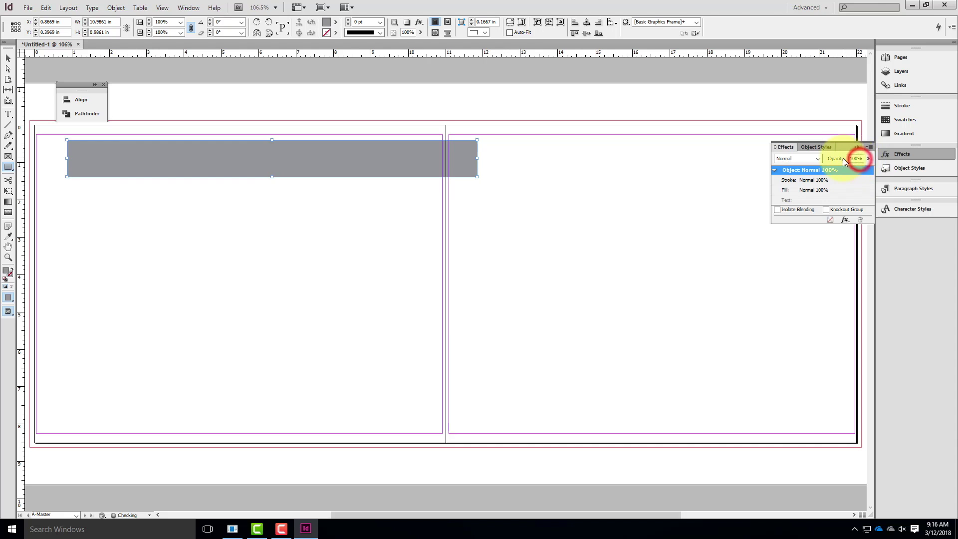
click(855, 158)
text(50)
key(Return)
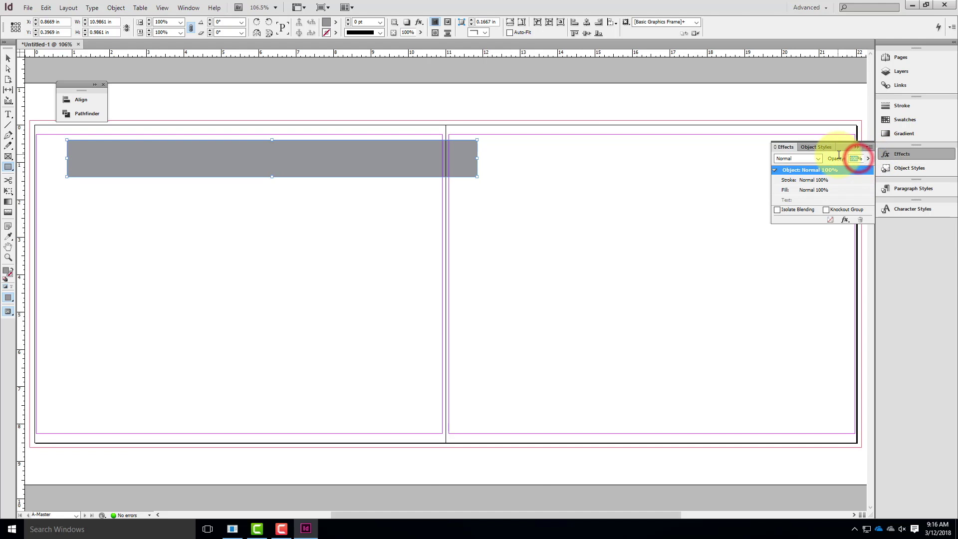
key(Tab)
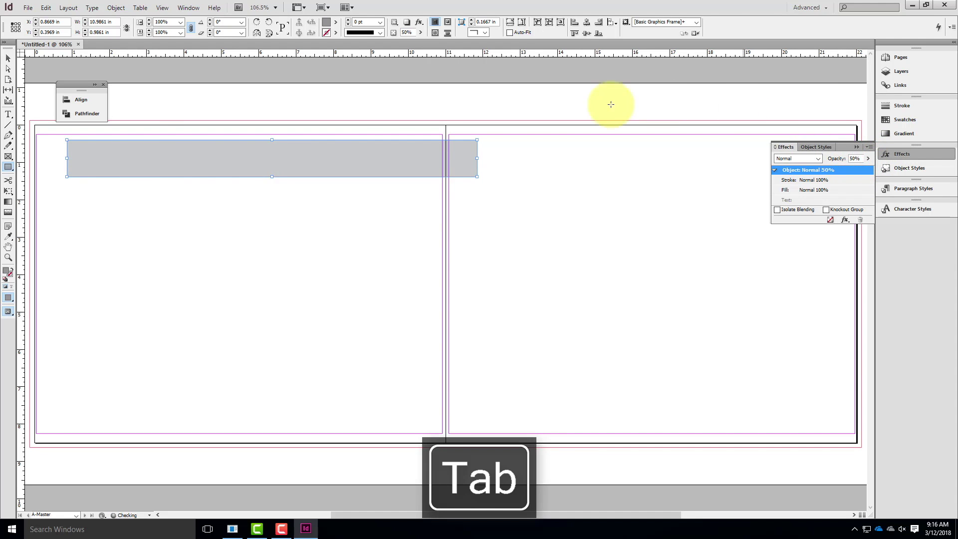
Move the bar to the left master page's upper-left corner and extend its top and outer edges to the bleed at -0.125 in
click(8, 58)
click(264, 173)
mouse_move(264, 173)
mouse_down()
mouse_move(231, 167)
mouse_move(268, 159)
mouse_move(257, 157)
mouse_up()
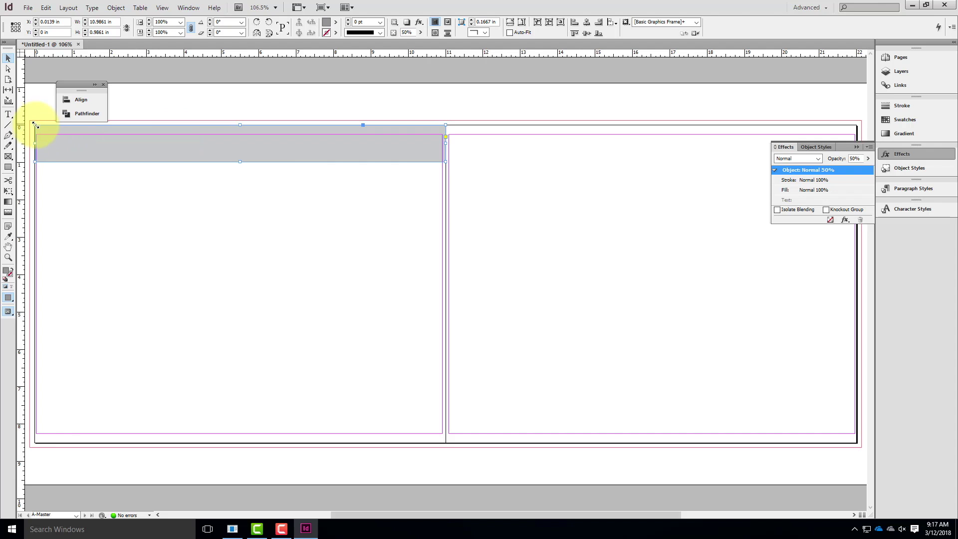
drag(35, 127, 28, 119)
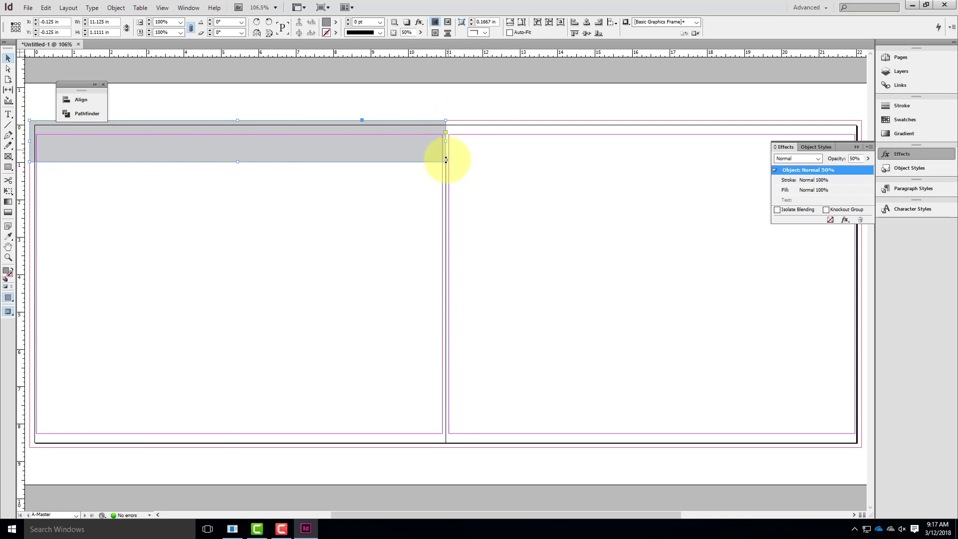
click(273, 229)
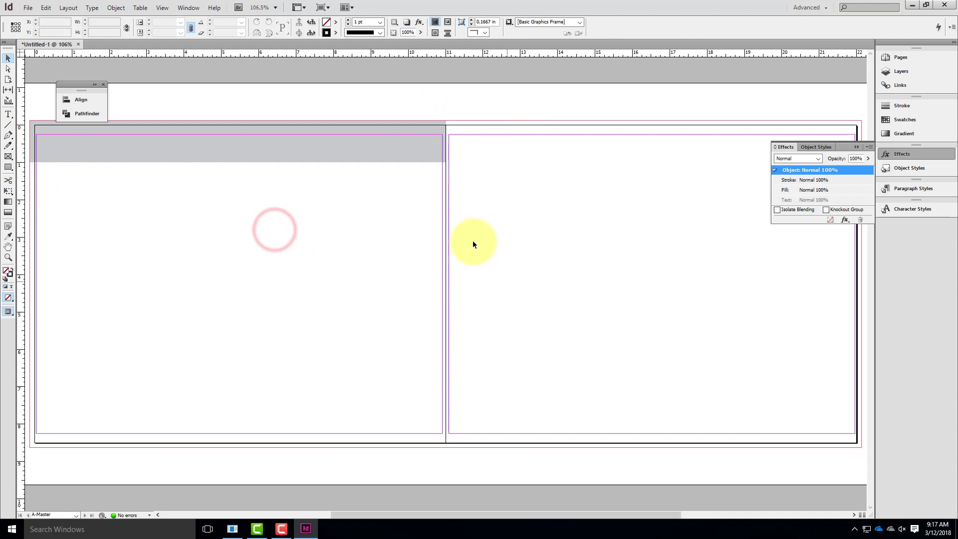
Copy the header bar and place the duplicate across the top of the right master page at X 11 in, Y -0.125 in
click(373, 157)
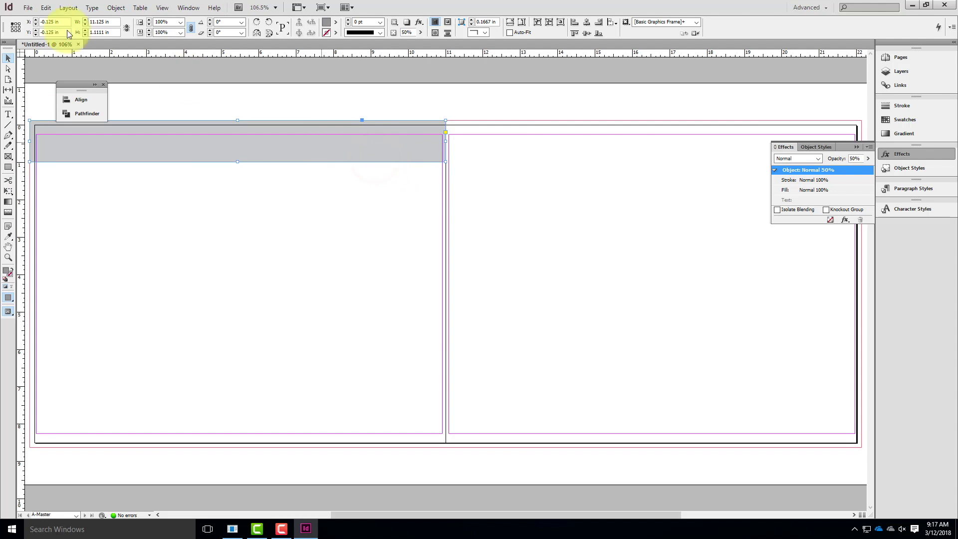
click(45, 6)
click(68, 55)
click(52, 6)
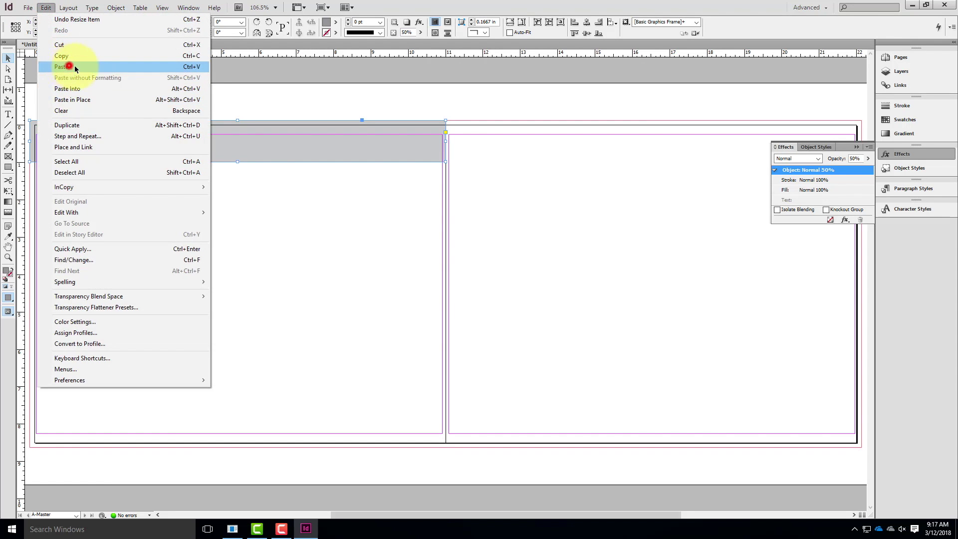
click(69, 66)
drag(315, 292, 526, 153)
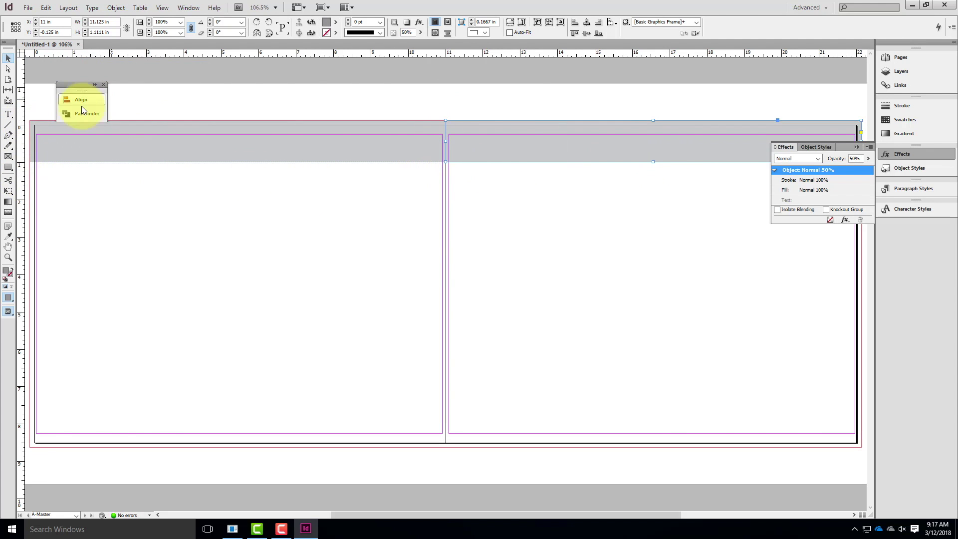
Check the master header bars on document spreads 4-5 and 6-7
click(900, 58)
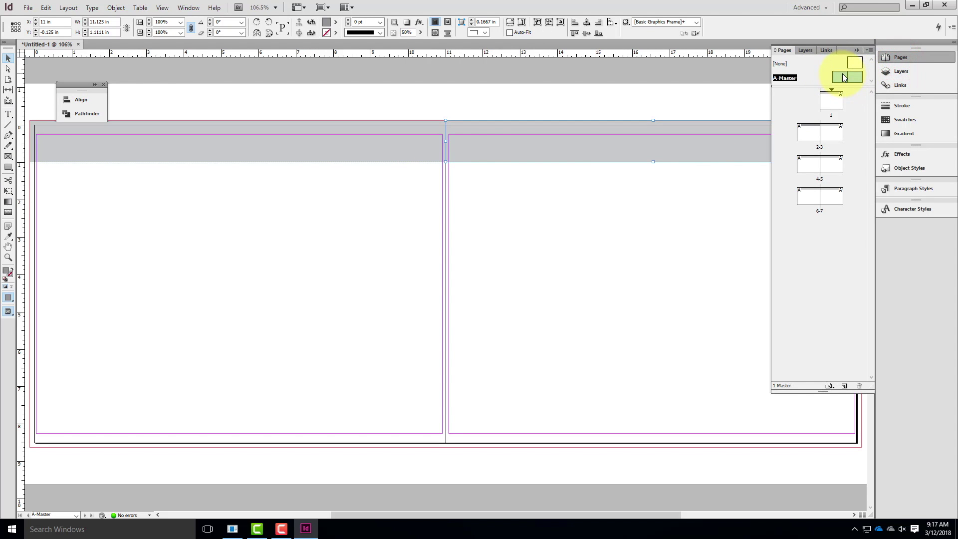
click(708, 87)
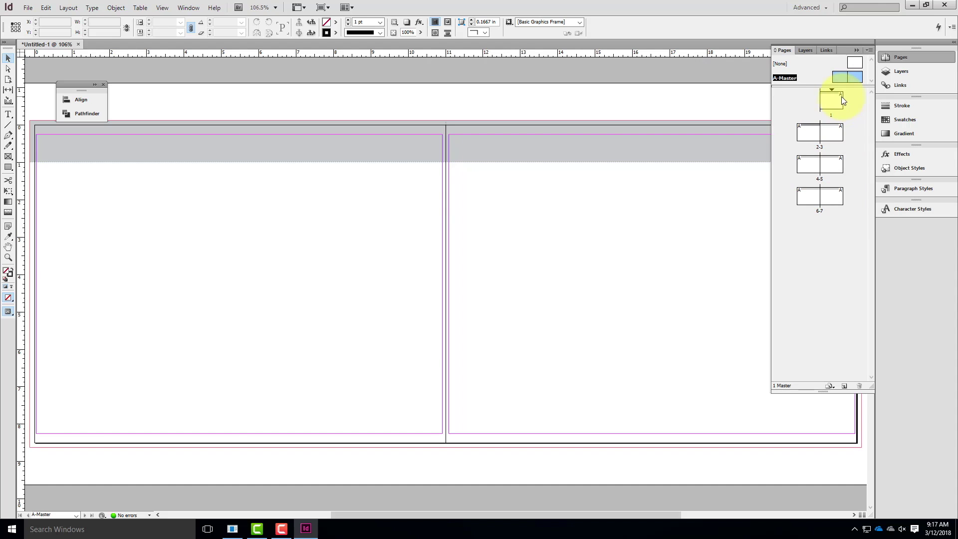
double_click(807, 164)
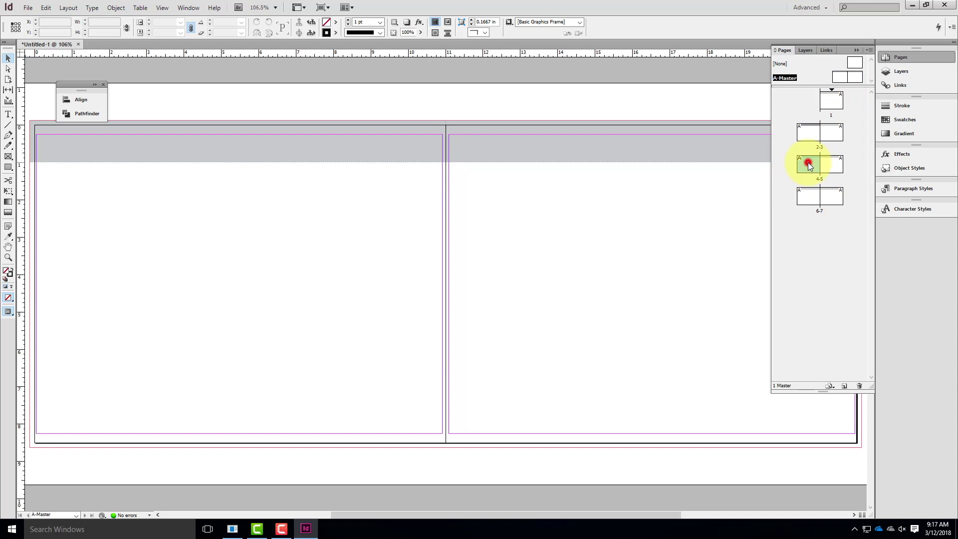
double_click(807, 193)
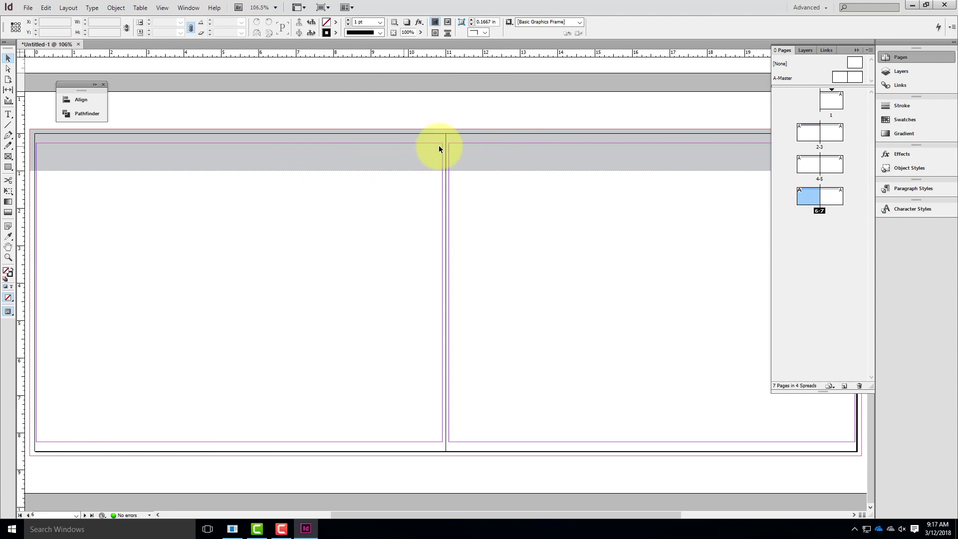
drag(490, 110, 443, 129)
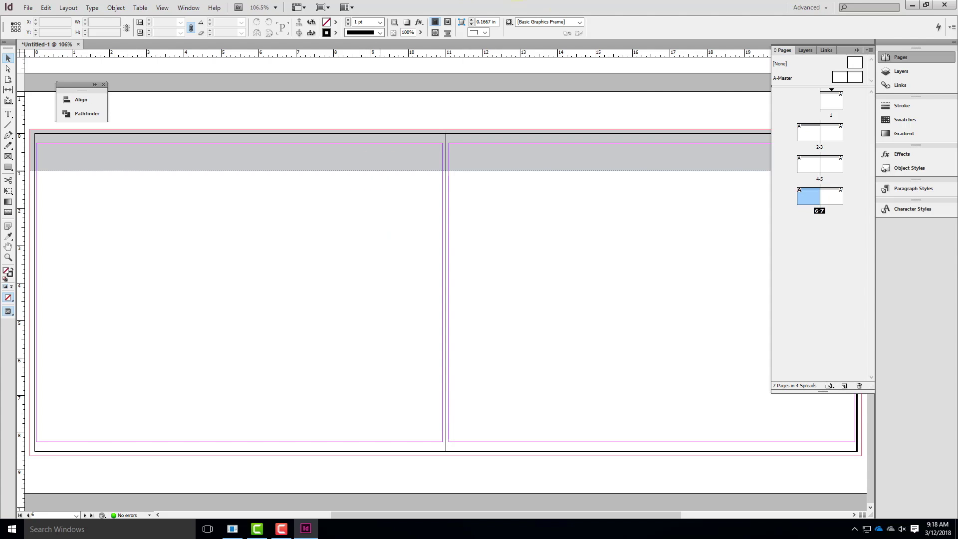
Draw a vertical rectangle about 3.23 by 8.63 in on the right master page, starting at its upper-right bleed corner
double_click(854, 79)
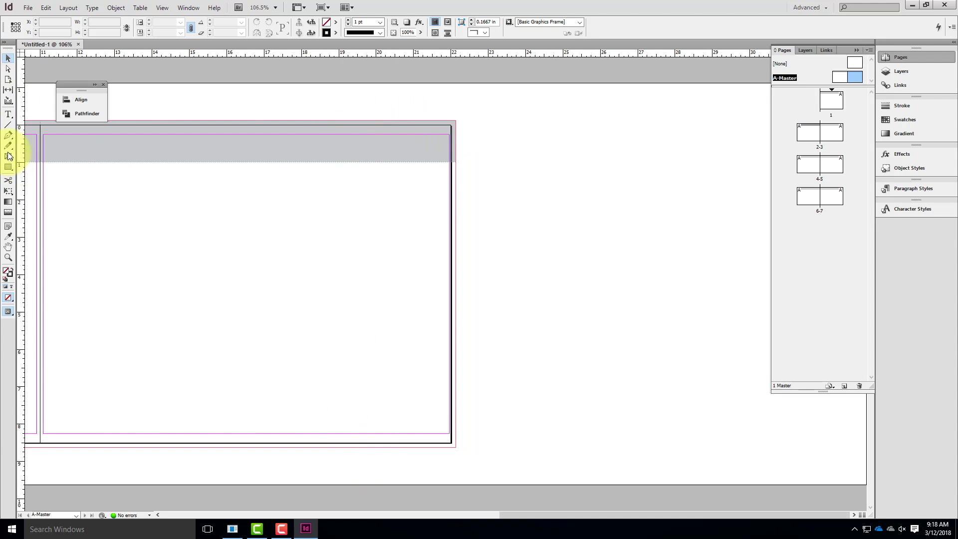
click(8, 167)
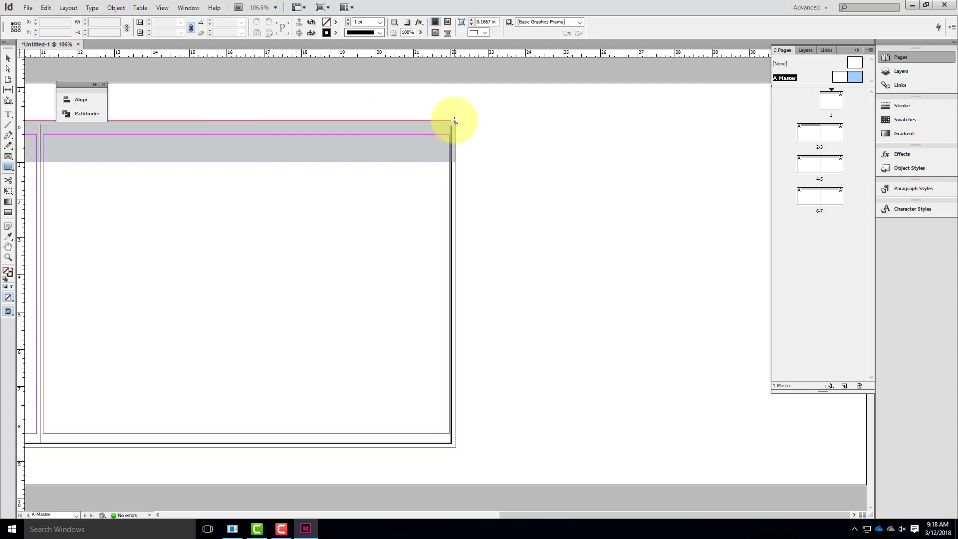
drag(455, 121, 335, 442)
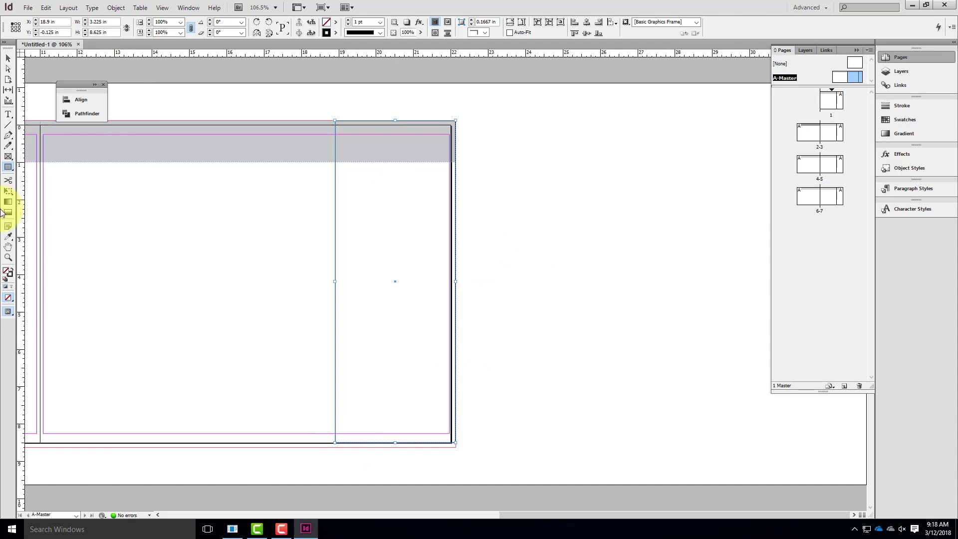
Fill the sidebar rectangle on the right master page with 75% black (C 0, M 0, Y 0, K 75) and no stroke
click(12, 268)
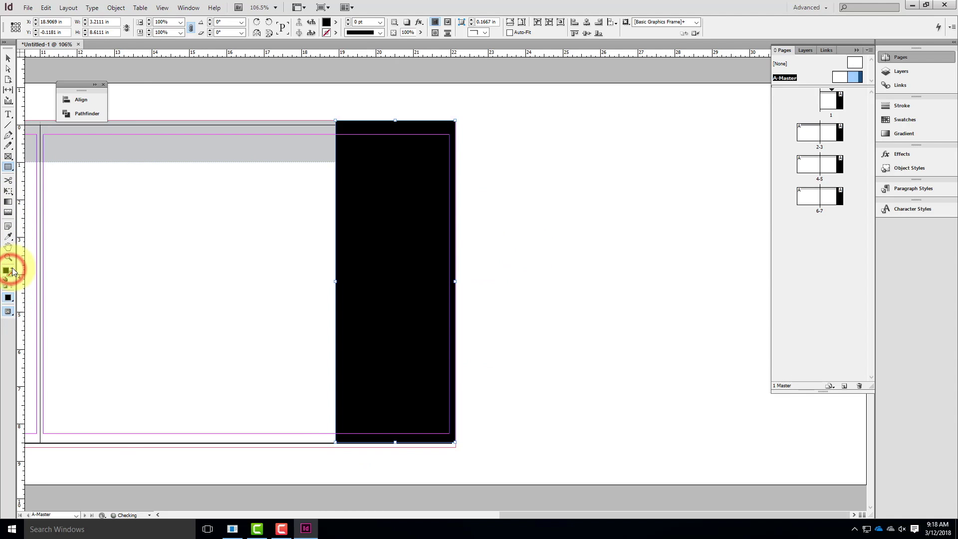
double_click(6, 273)
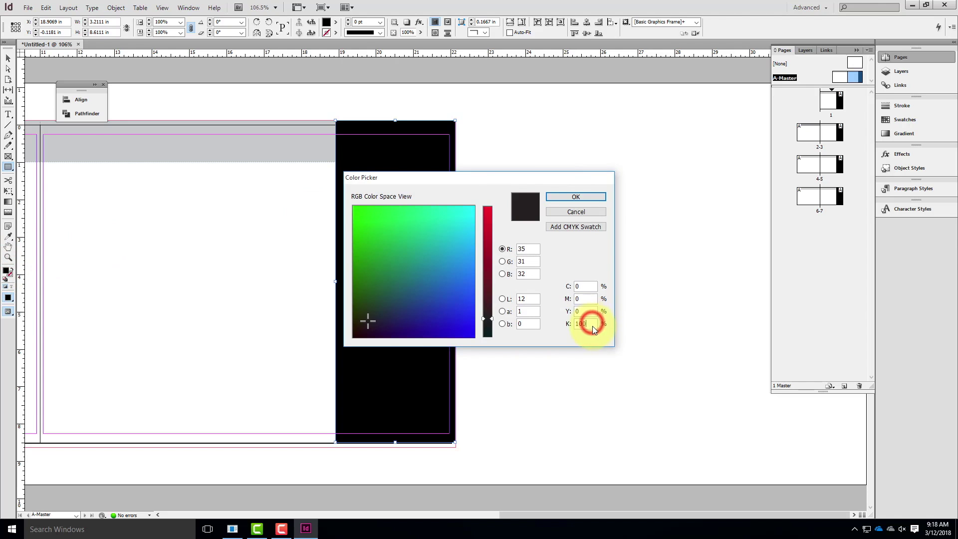
text(75)
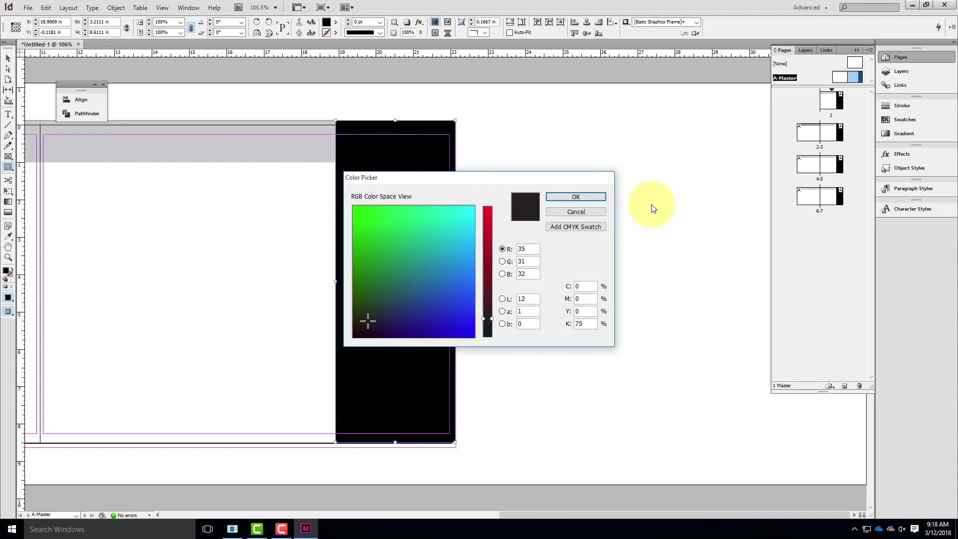
click(593, 197)
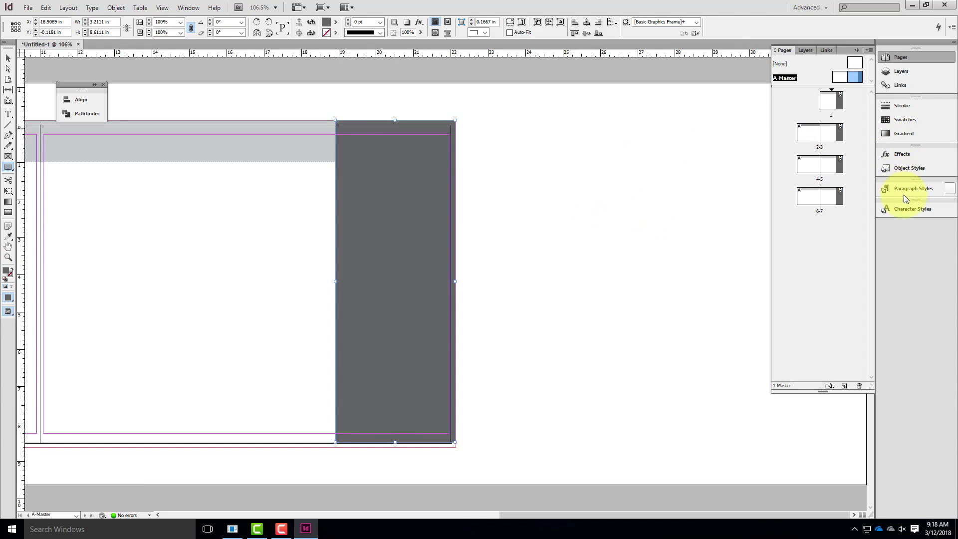
Set the sidebar rectangle's opacity to 75% and deselect it
click(908, 155)
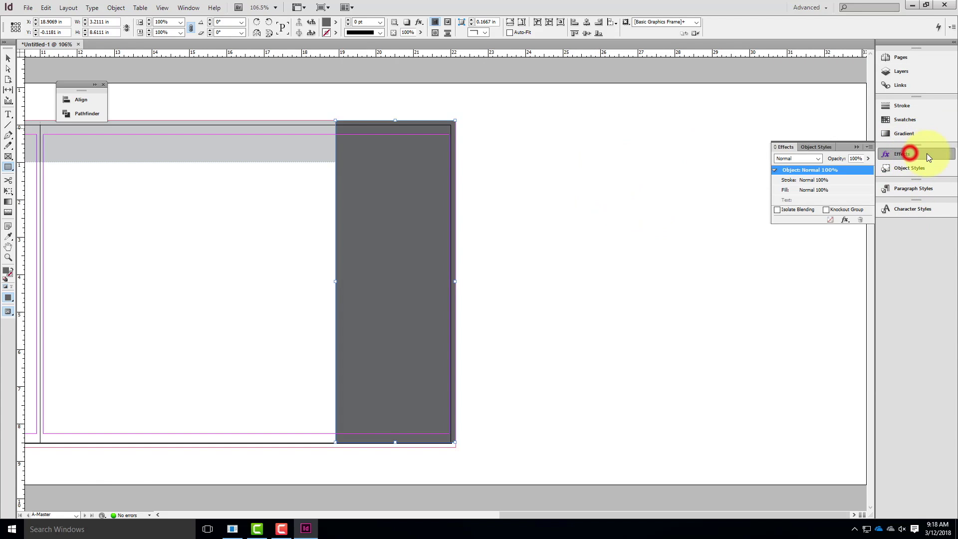
click(857, 158)
text(75)
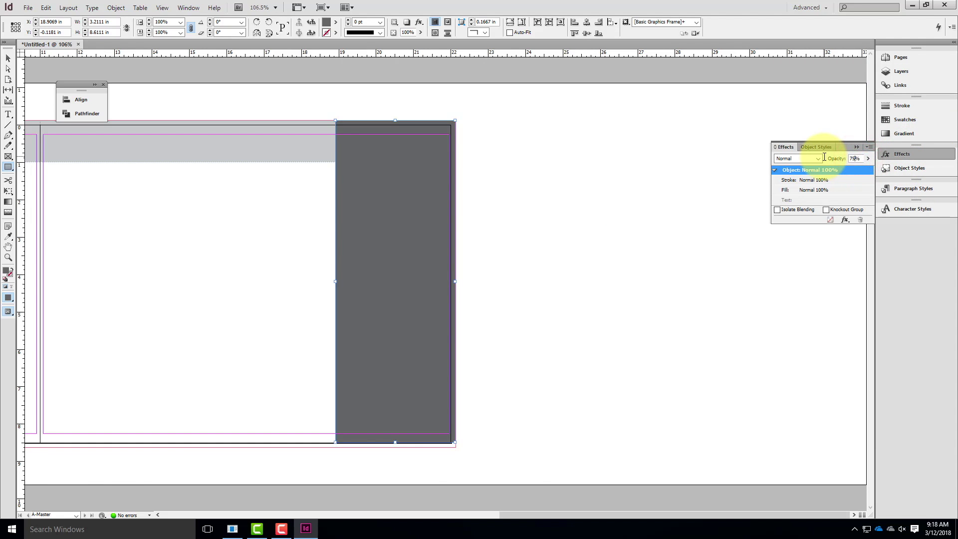
key(Tab)
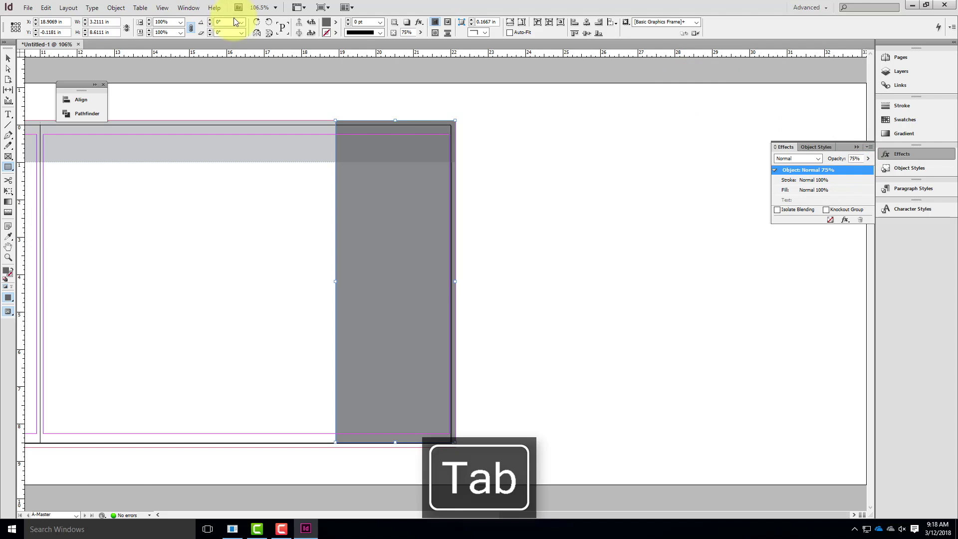
click(6, 61)
click(573, 203)
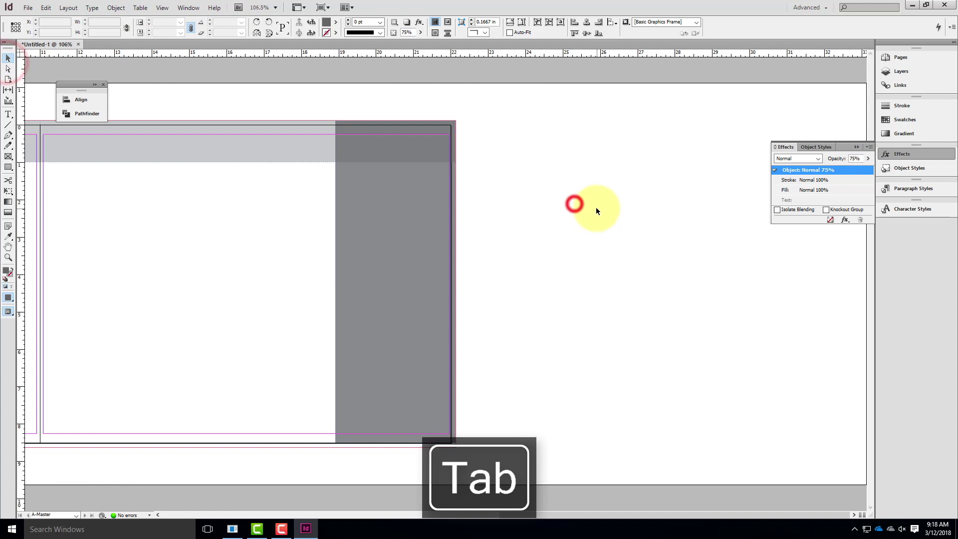
Check the sidebar on page 7 and return to the right page of A-Master
click(915, 58)
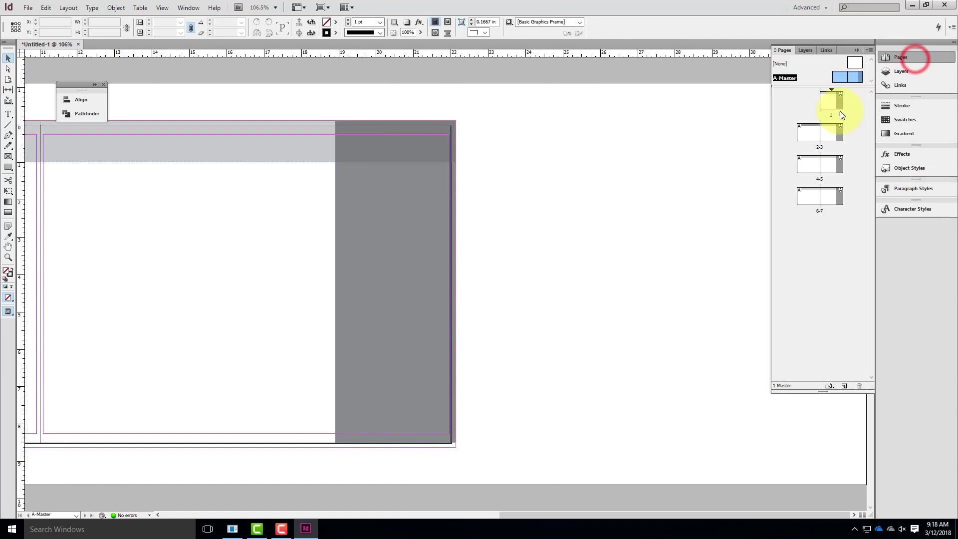
double_click(832, 202)
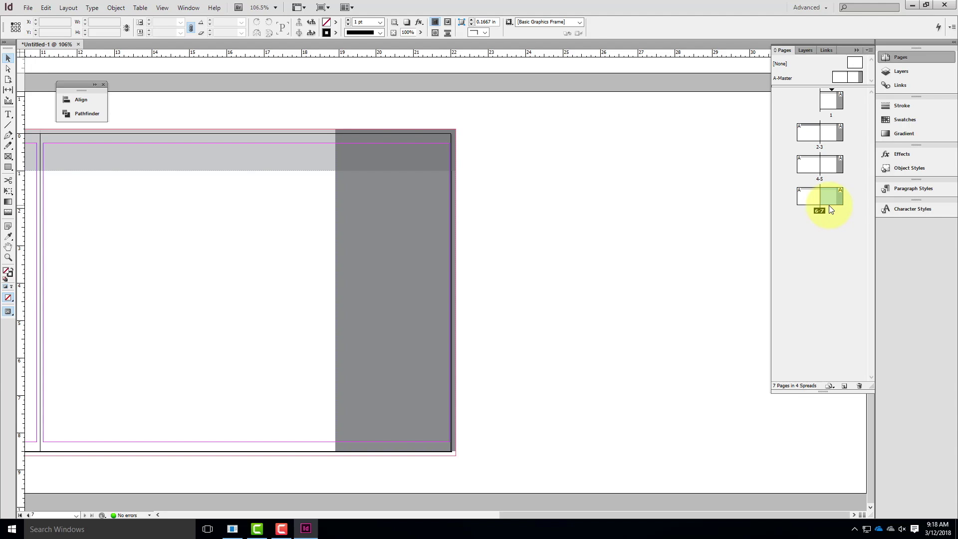
click(849, 80)
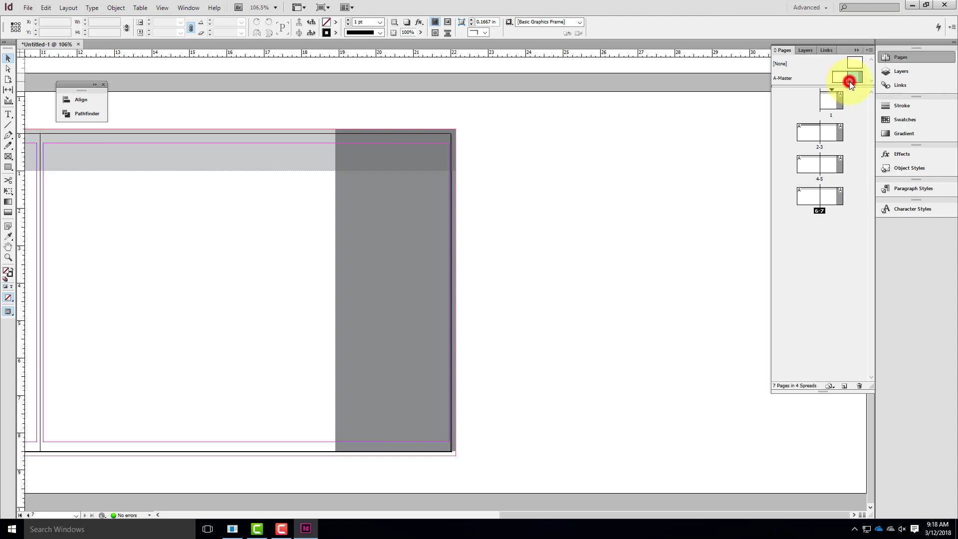
double_click(849, 82)
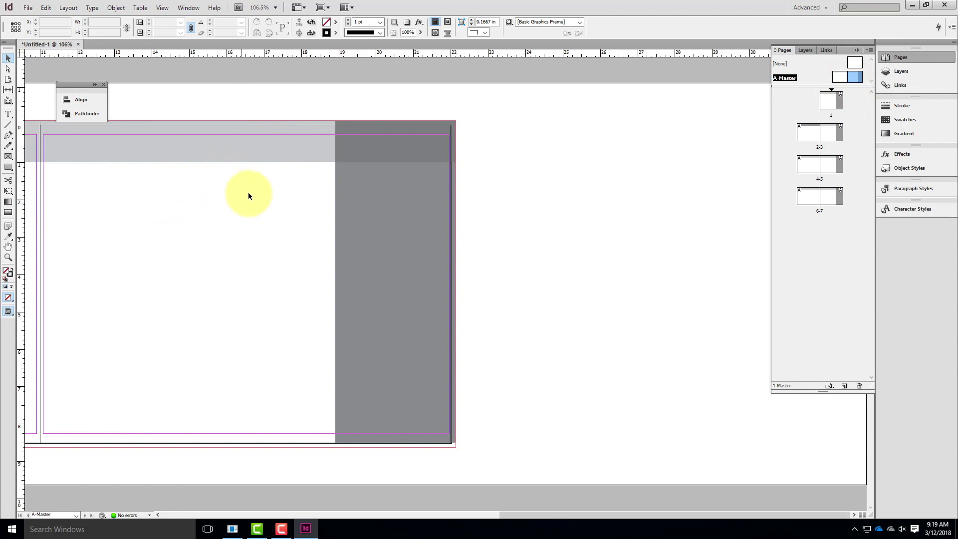
Draw a placeholder frame about 7.91 by 8.49 in on the right master page, from its upper-left corner to the sidebar's edge
drag(192, 199, 327, 199)
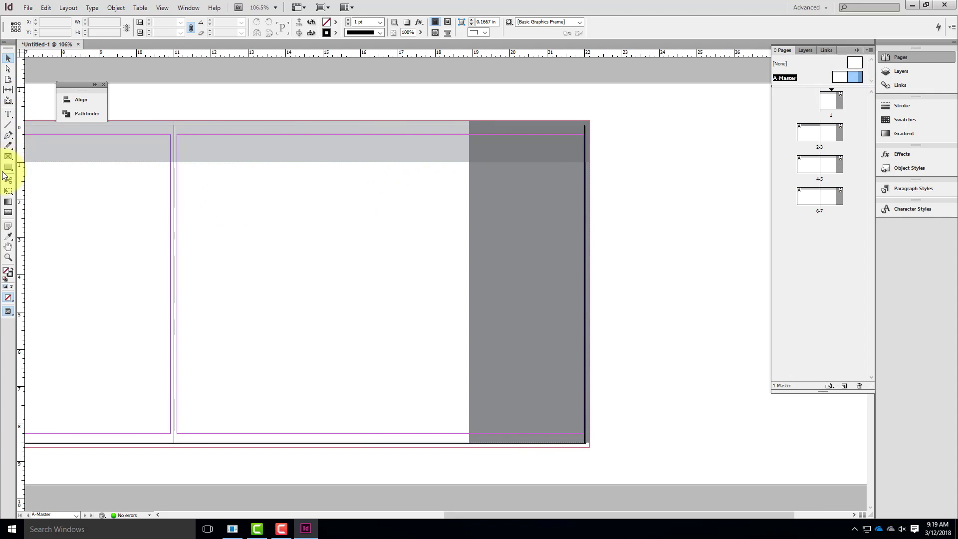
click(8, 158)
drag(172, 125, 469, 443)
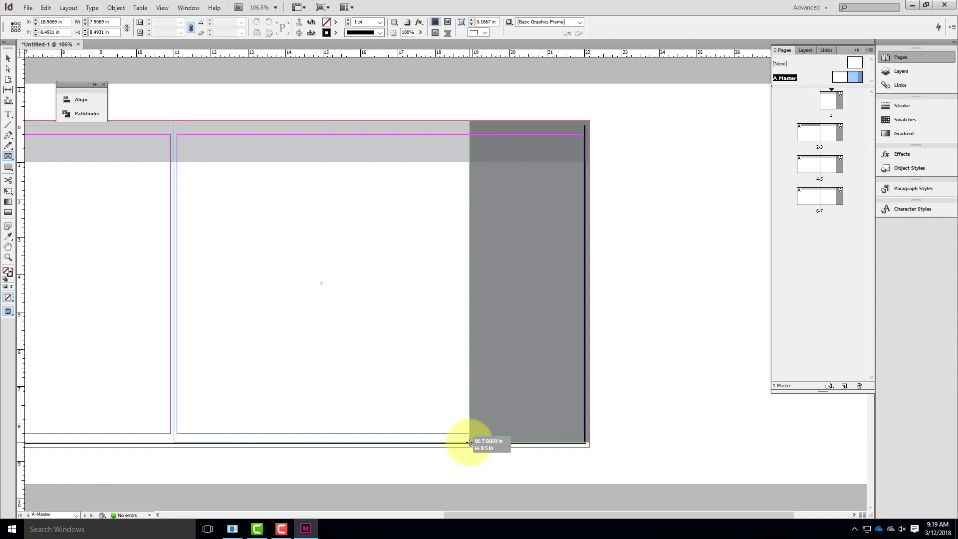
drag(469, 443, 469, 443)
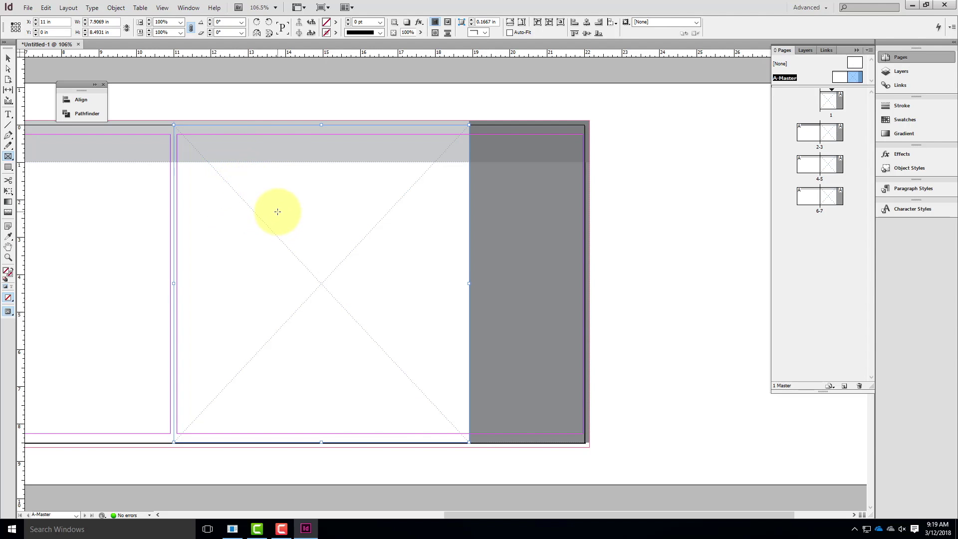
Send the right master page's placeholder frame back in the stacking order and deselect it
click(9, 58)
right_click(239, 202)
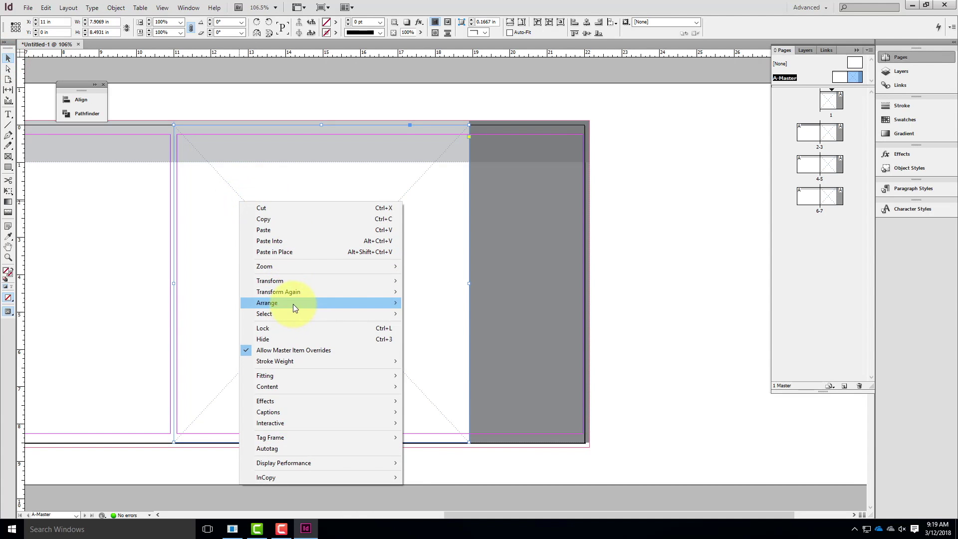
mouse_move(293, 303)
click(480, 318)
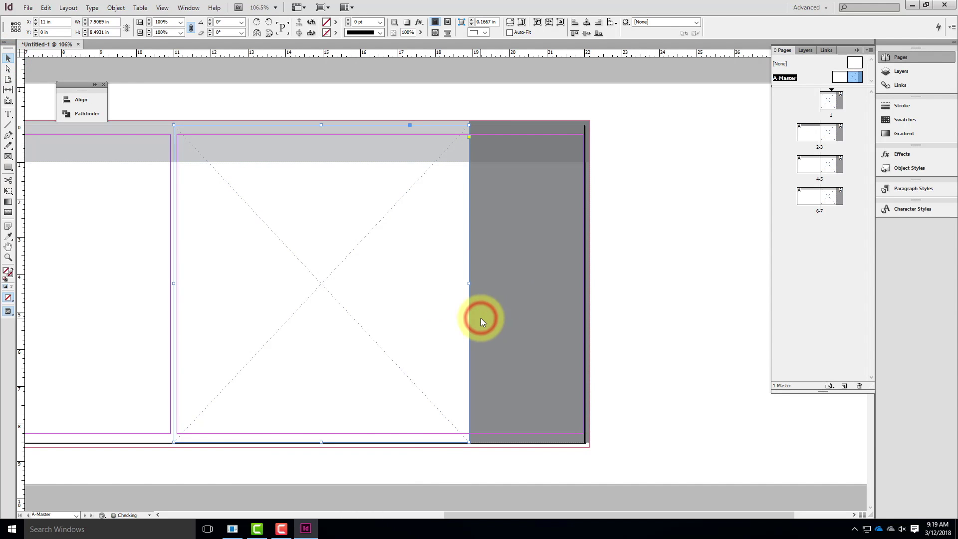
click(642, 160)
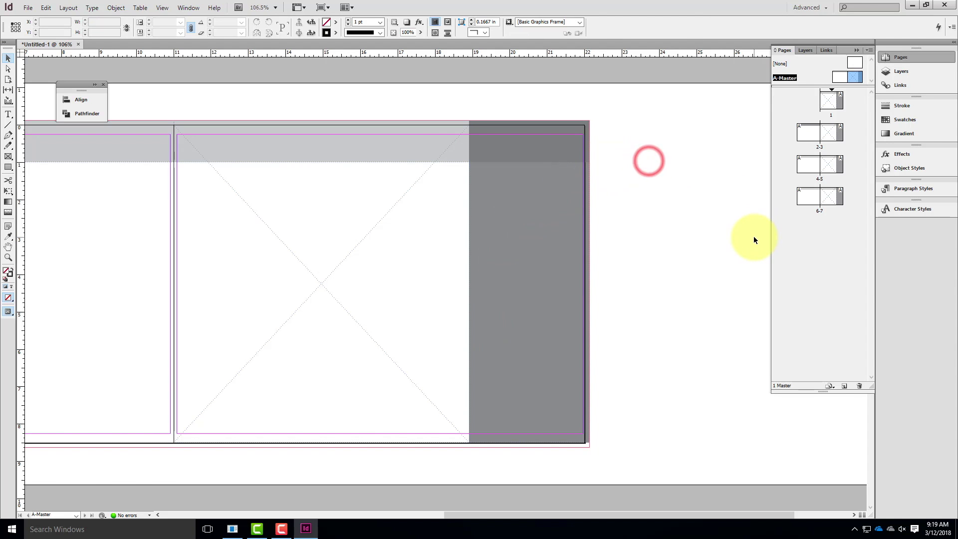
Check the placeholder frame on page 1 and on spreads 4-5 and 6-7
double_click(828, 107)
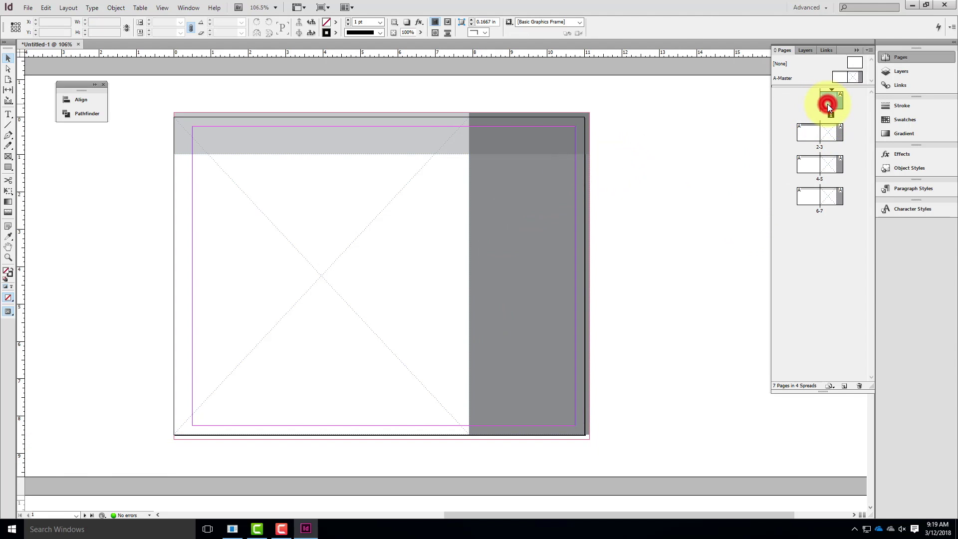
click(828, 133)
double_click(829, 164)
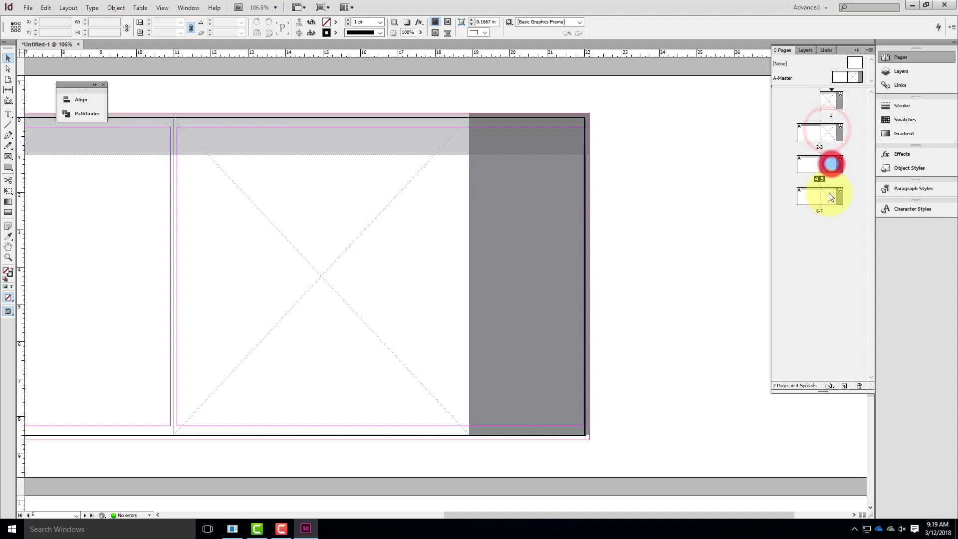
double_click(829, 197)
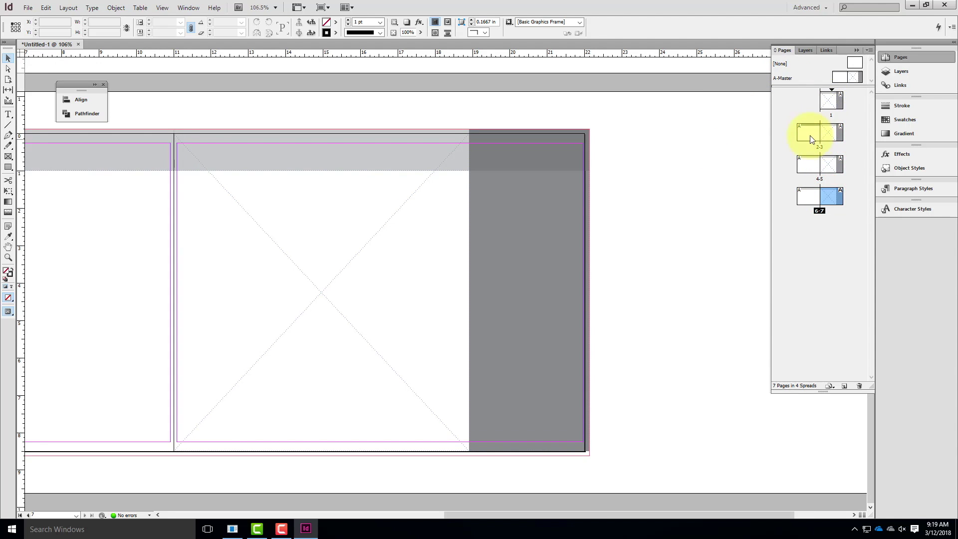
Draw two side-by-side placeholder frames, each about 5.5 by 8.49 in, filling the left page of A-Master
double_click(839, 78)
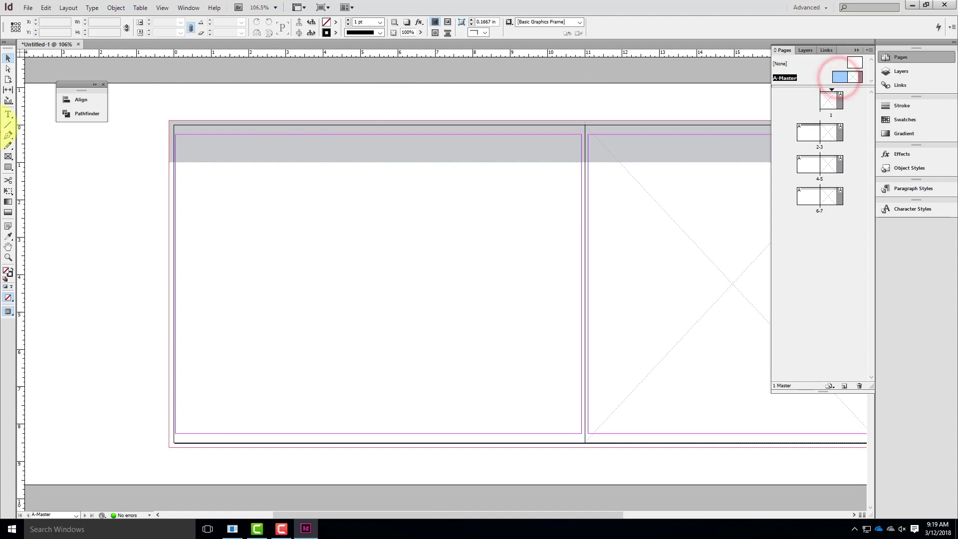
click(8, 156)
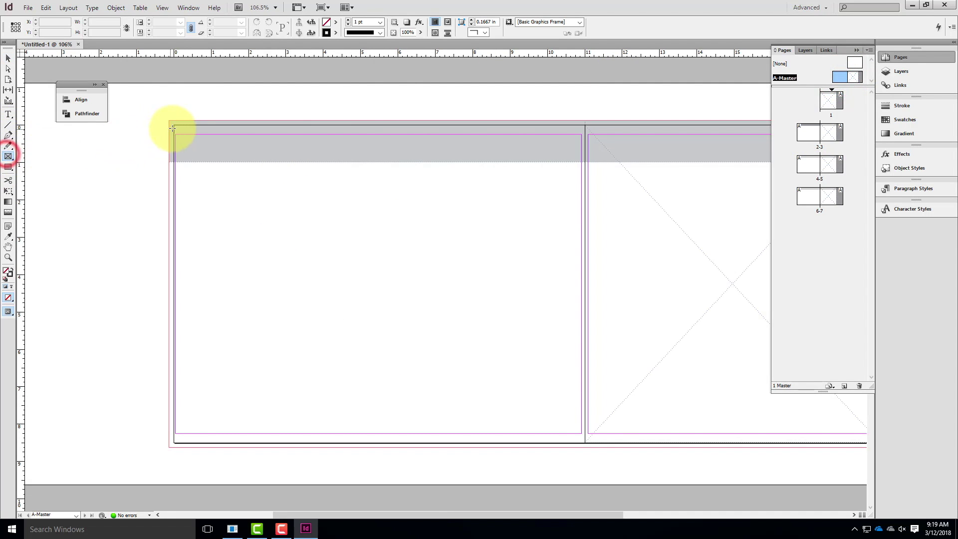
drag(174, 126, 381, 442)
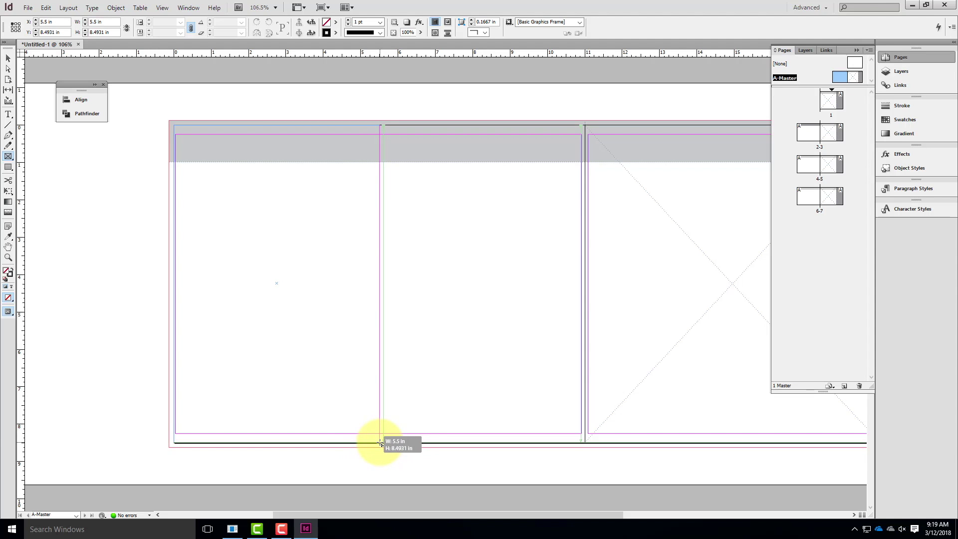
drag(380, 442, 380, 442)
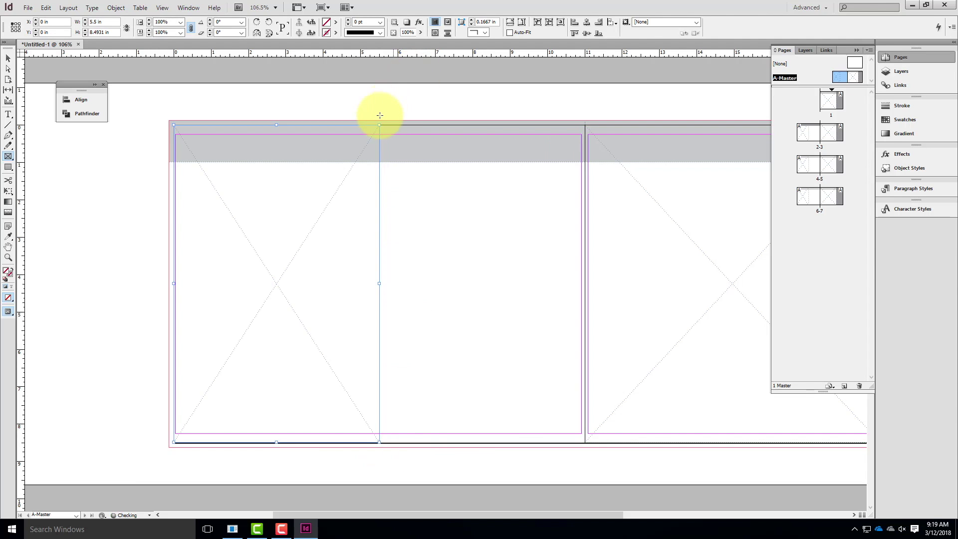
drag(379, 125, 584, 443)
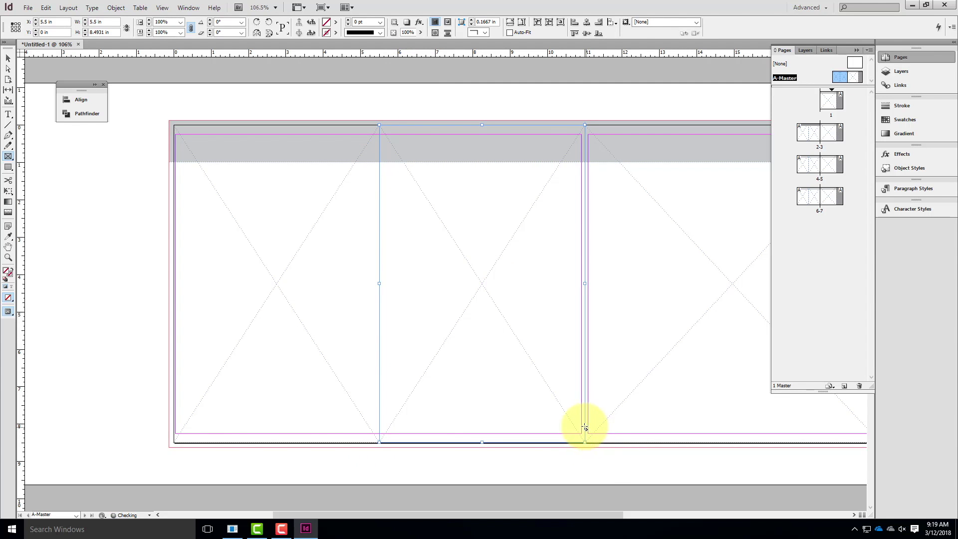
Distribute the left master page's two placeholder frames horizontally with 0.125 in spacing, using the inner frame as the key object
click(7, 60)
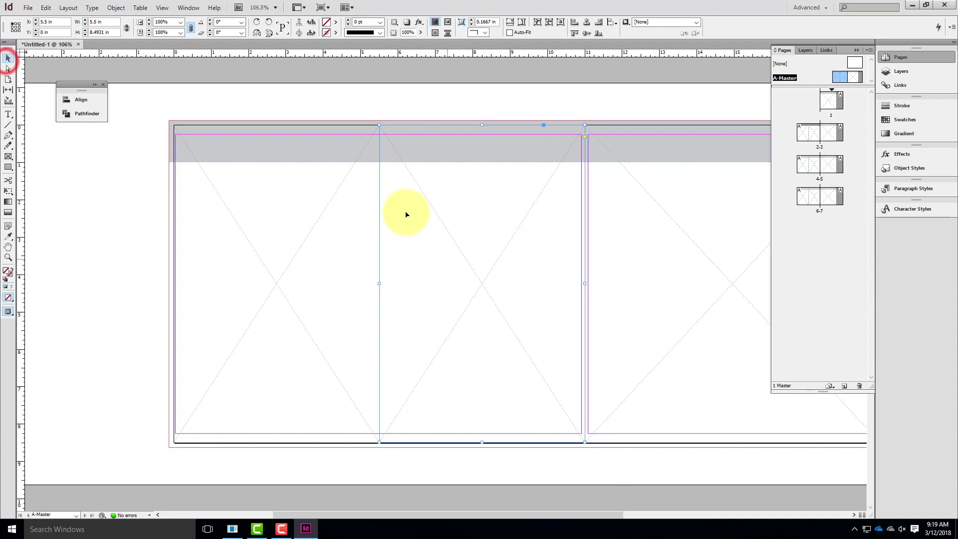
shift+click(311, 228)
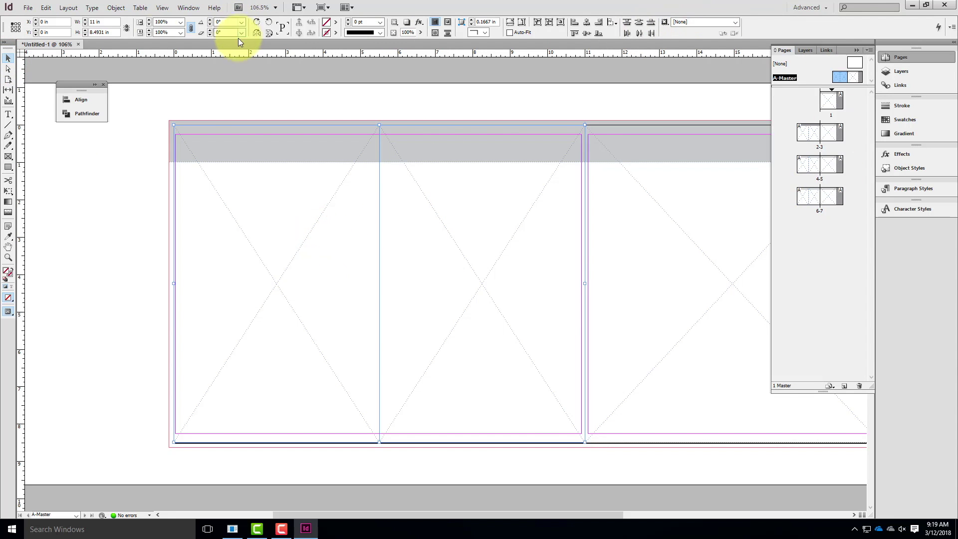
click(80, 100)
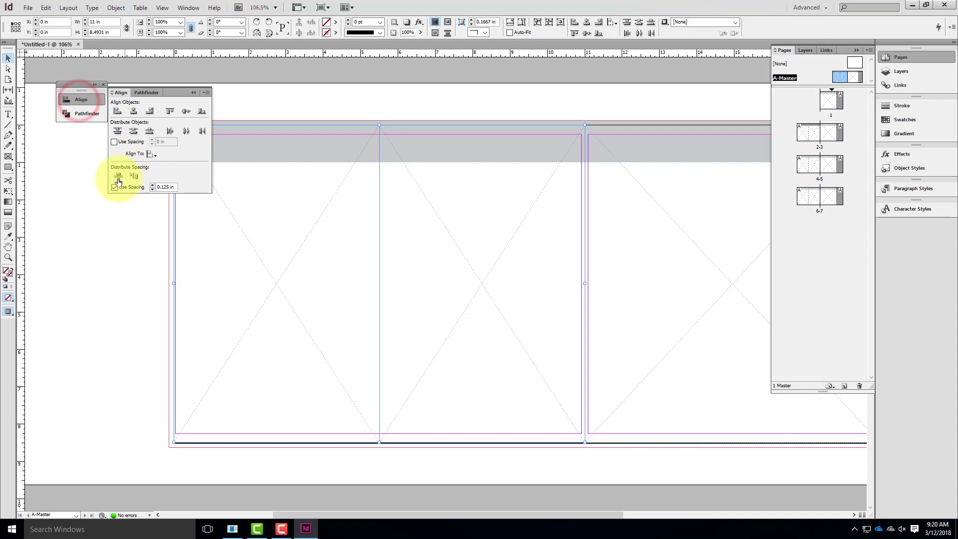
click(114, 142)
click(112, 141)
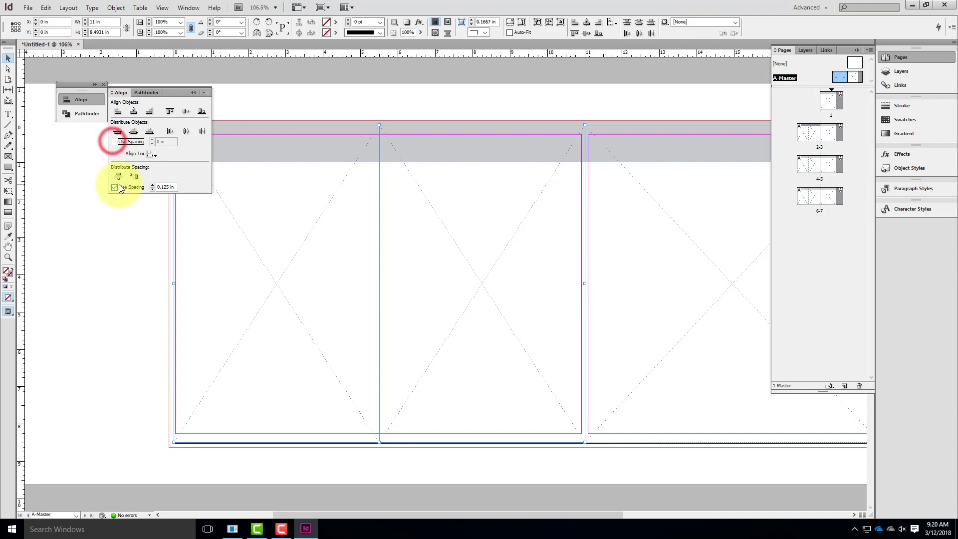
click(446, 233)
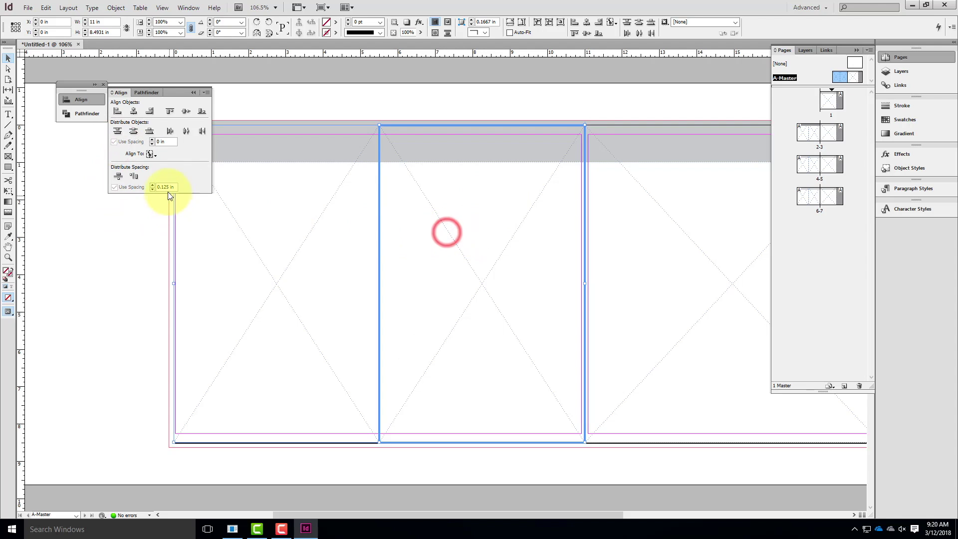
click(133, 176)
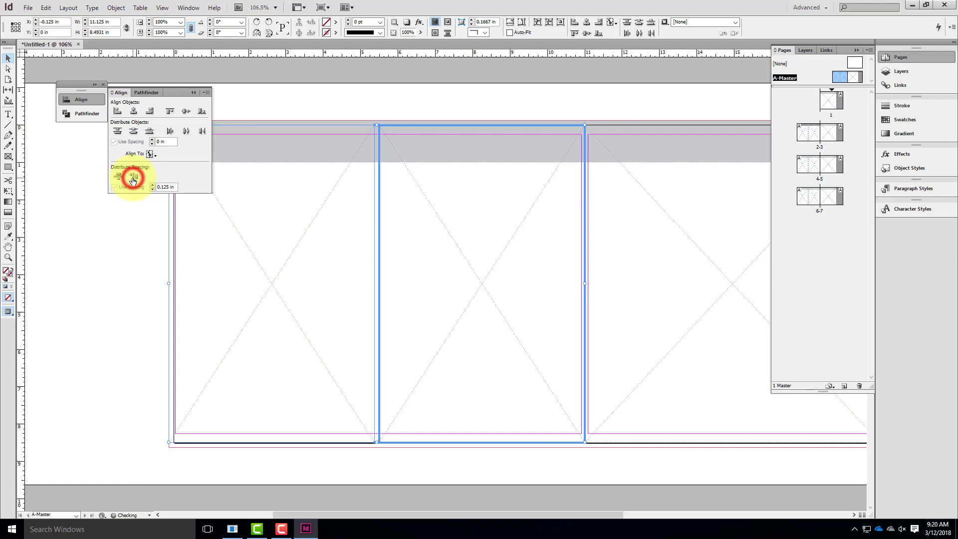
click(107, 242)
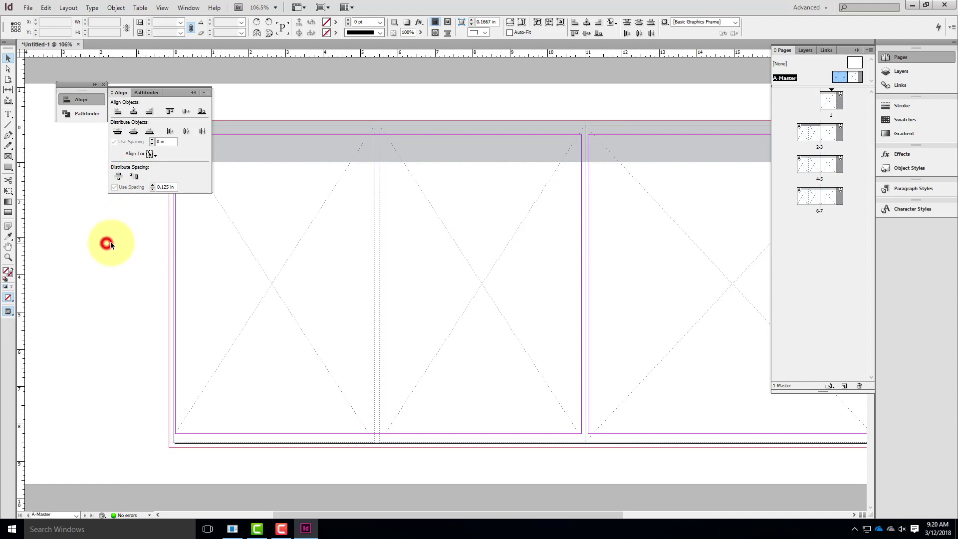
click(195, 93)
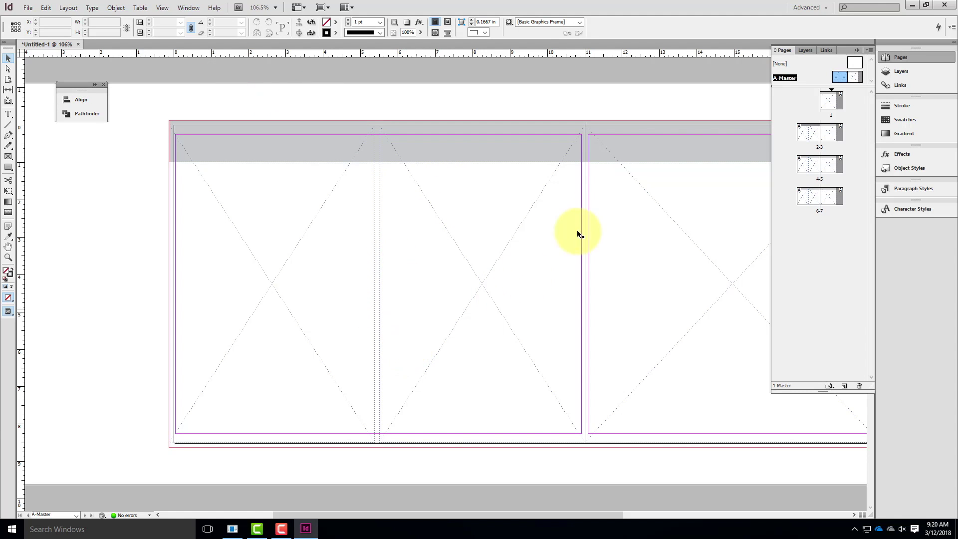
double_click(807, 131)
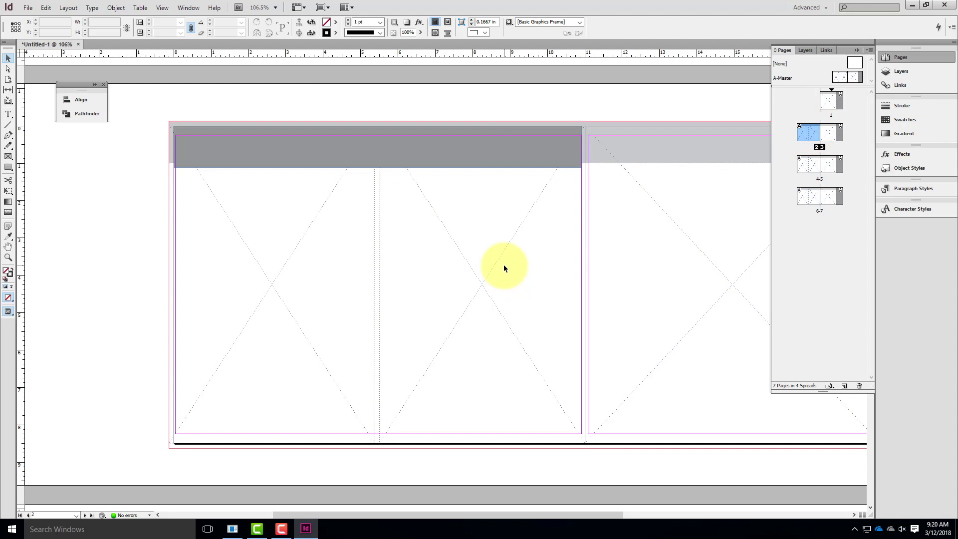
drag(503, 244, 243, 348)
click(503, 214)
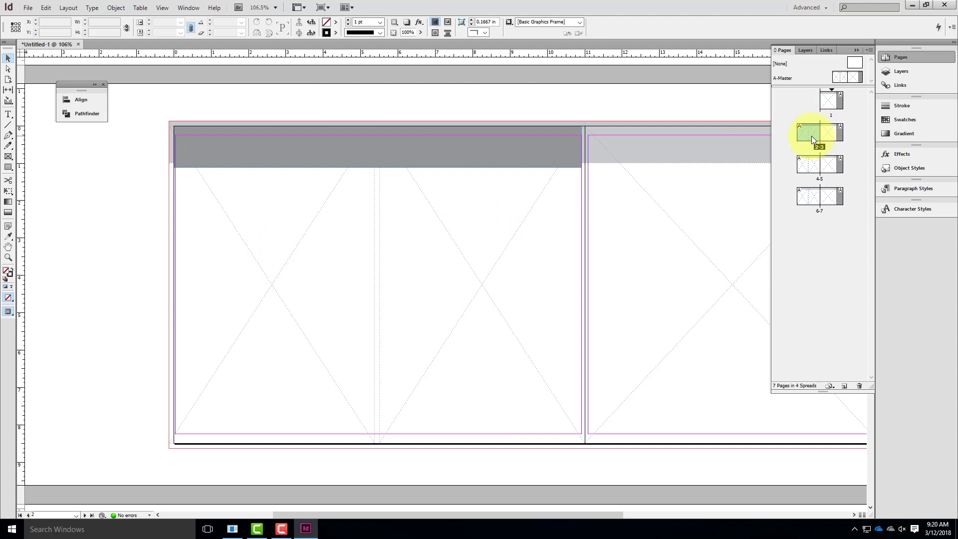
click(27, 8)
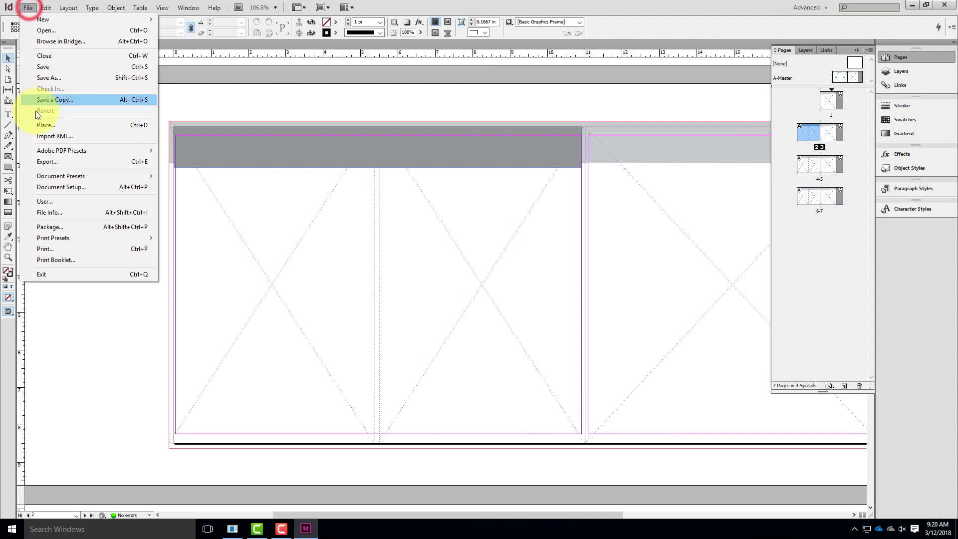
click(41, 126)
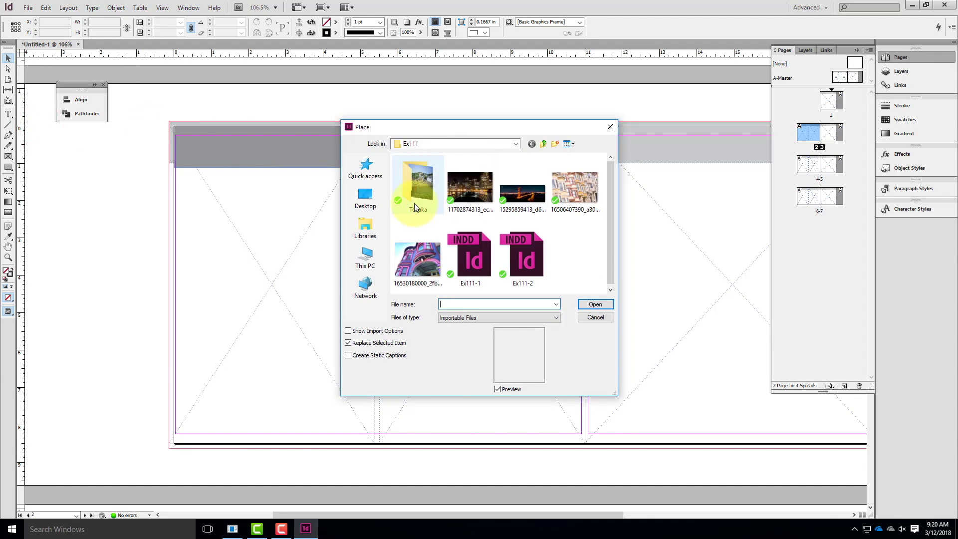
click(460, 183)
click(595, 305)
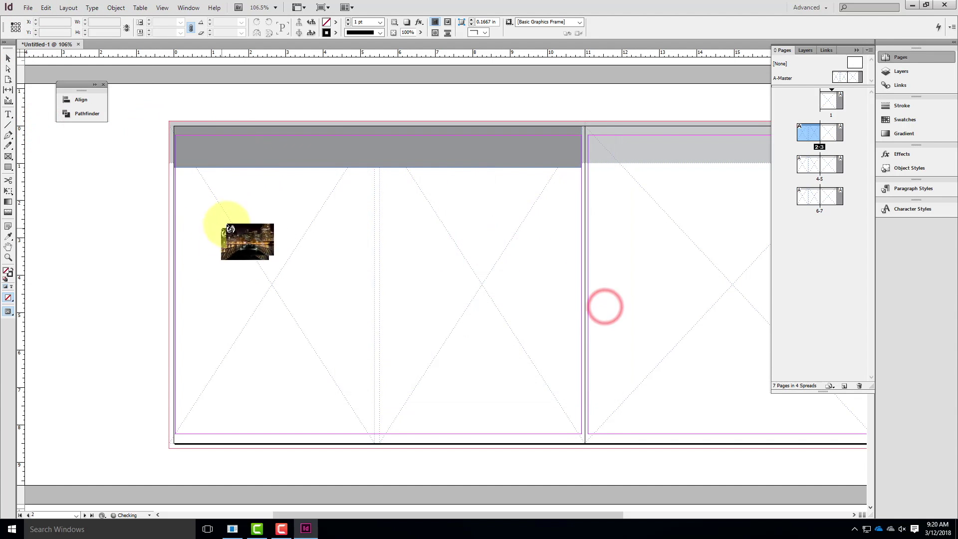
click(206, 194)
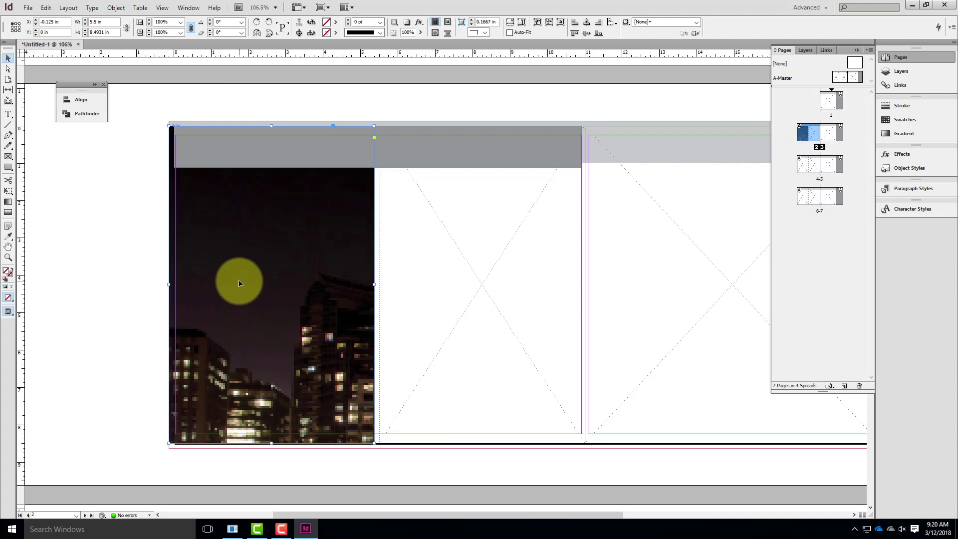
Fit the night skyline picture on page 2 with Fill Frame Proportionally
right_click(240, 283)
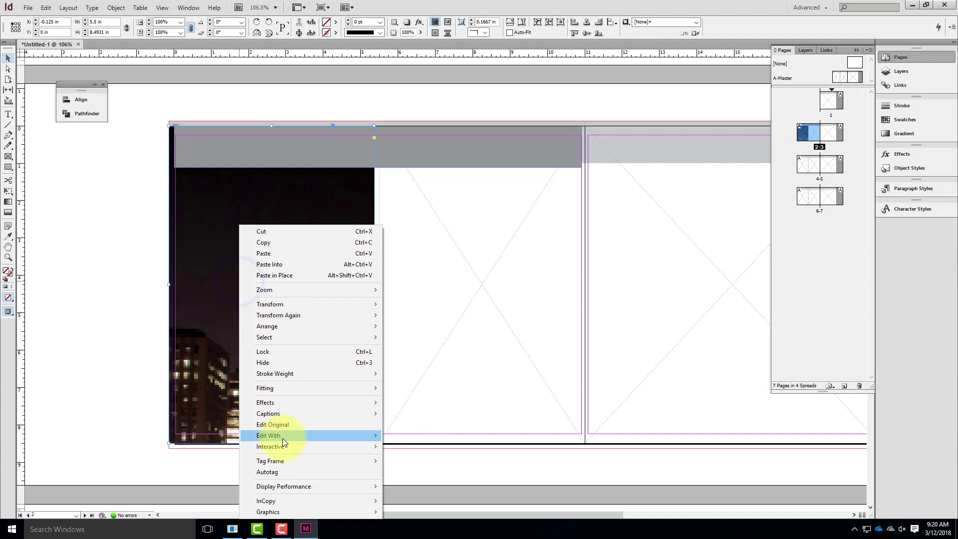
mouse_move(298, 388)
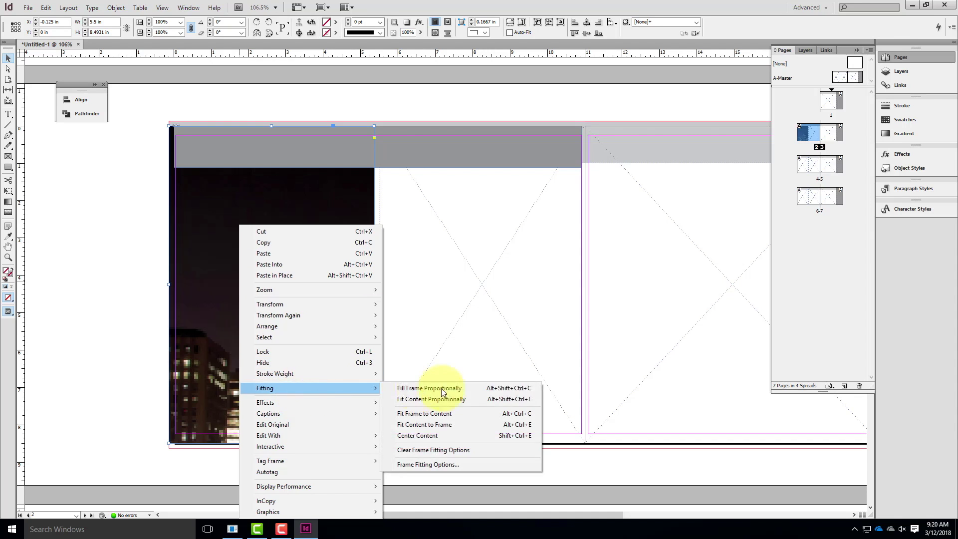
click(444, 392)
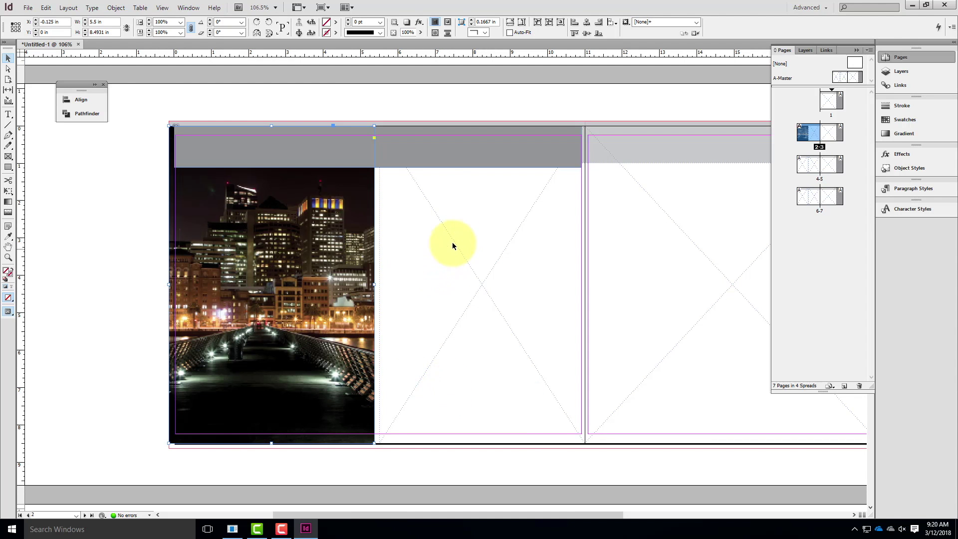
click(25, 8)
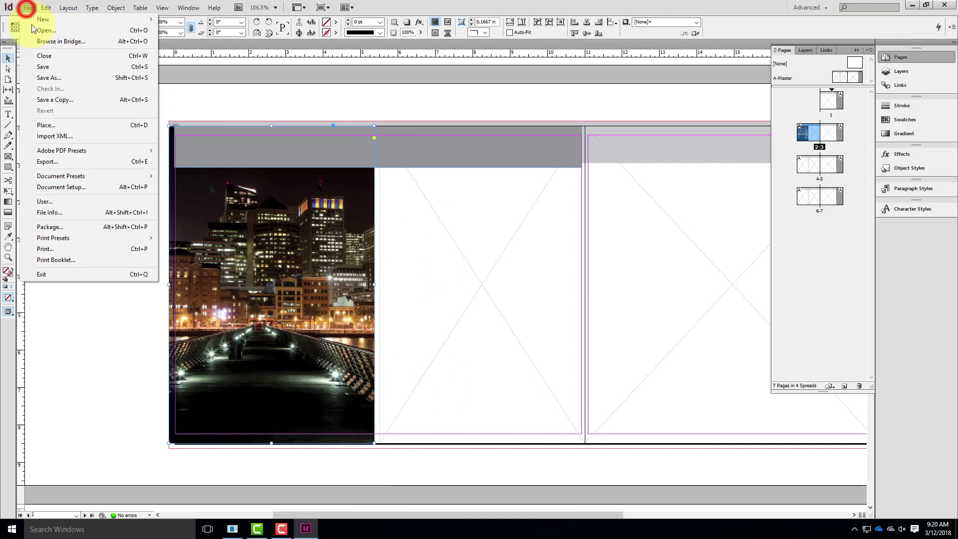
click(48, 126)
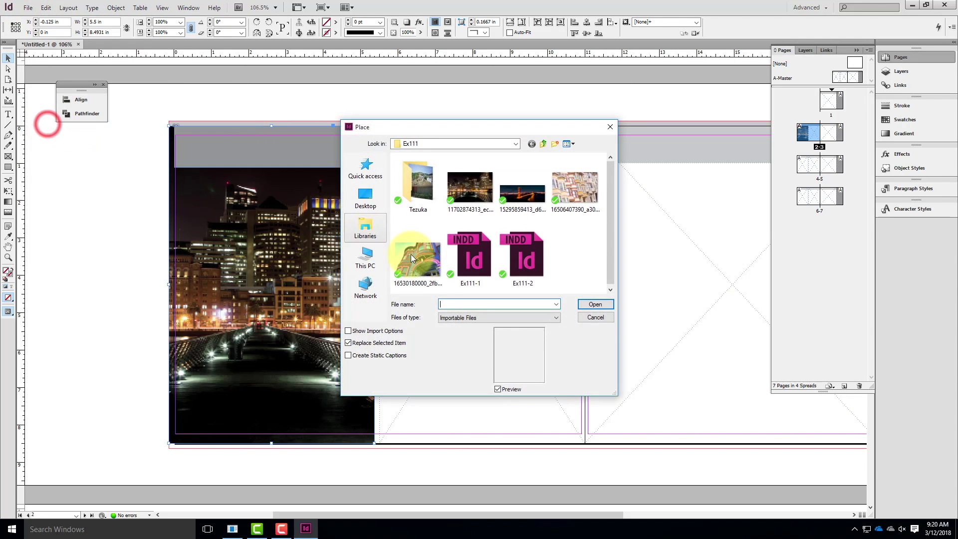
click(573, 199)
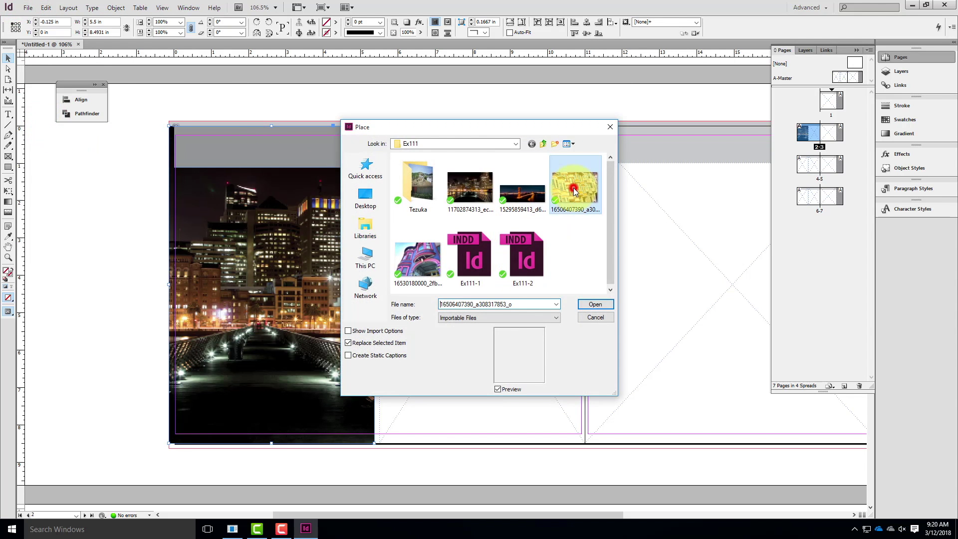
click(596, 304)
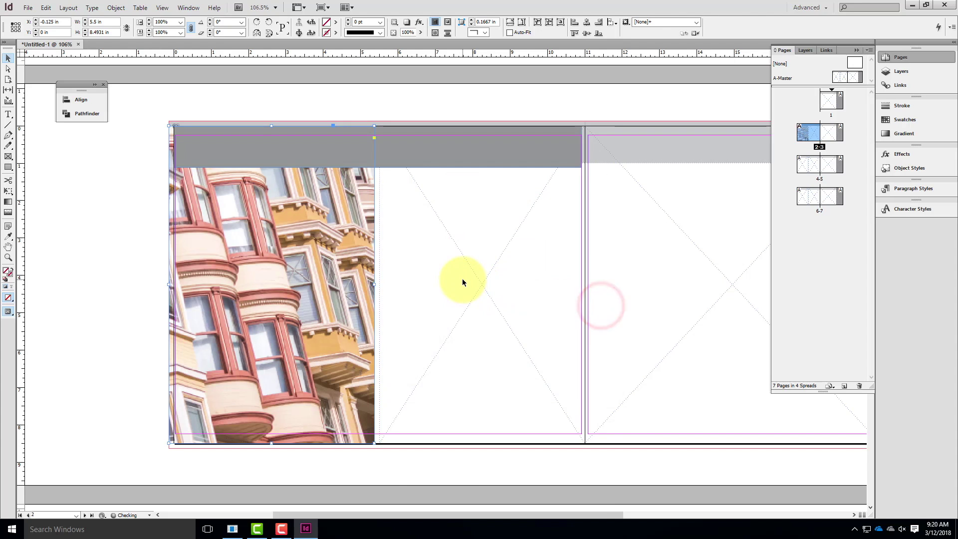
key(ctrl+z)
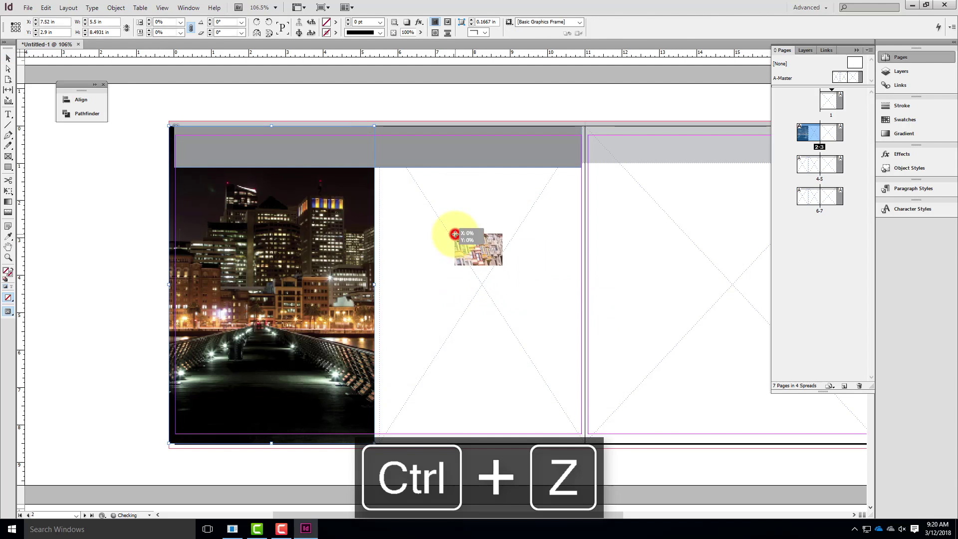
click(454, 231)
right_click(454, 247)
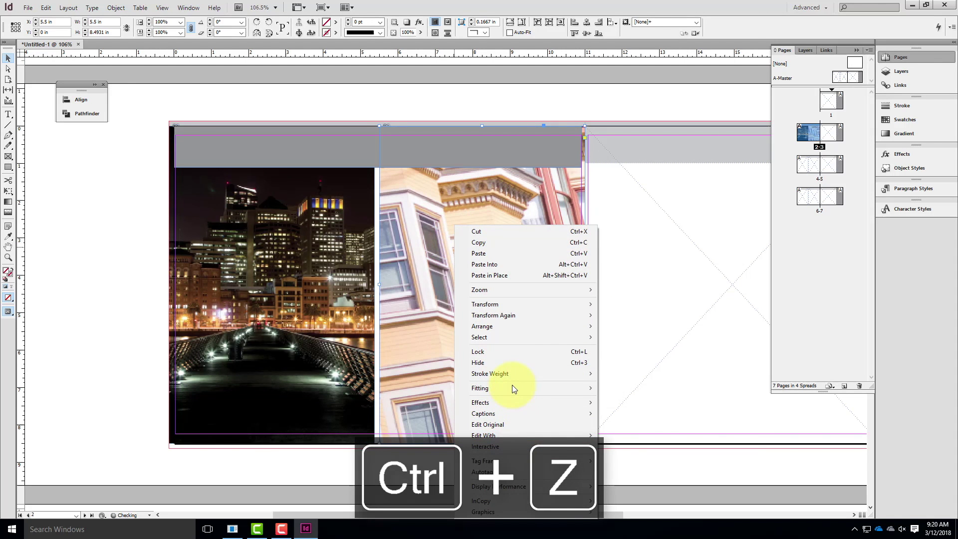
mouse_move(511, 386)
click(669, 414)
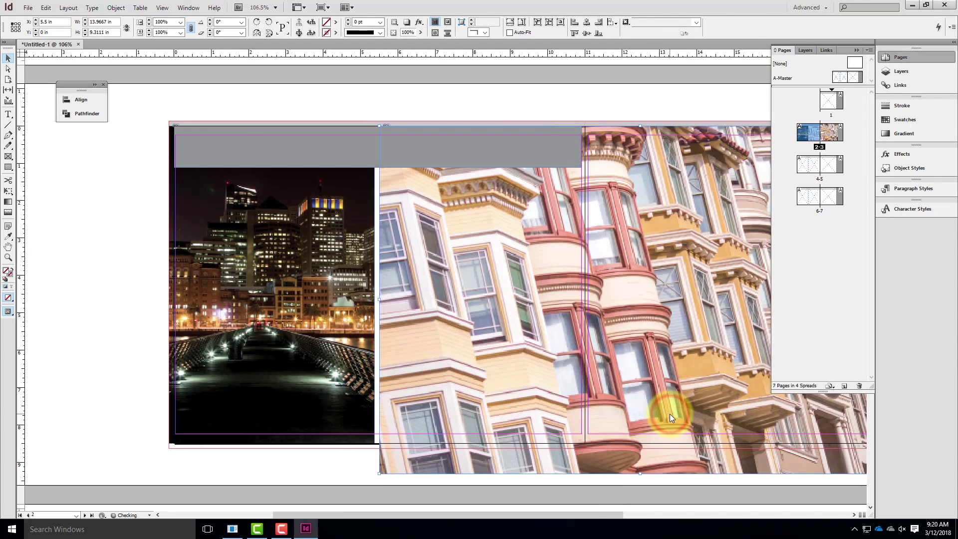
key(ctrl+z)
Fit the house facade picture in page 2's inner frame with Fill Frame Proportionally
right_click(482, 265)
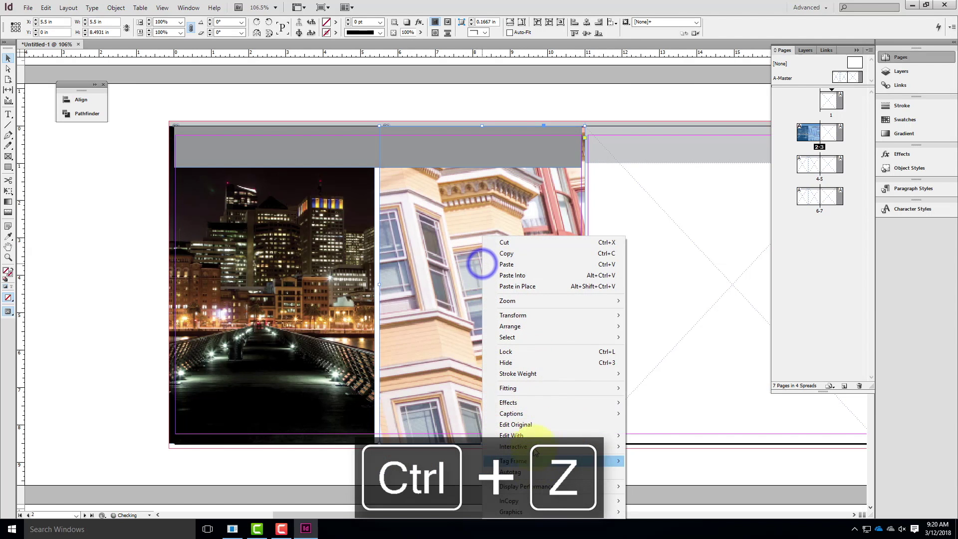
mouse_move(538, 389)
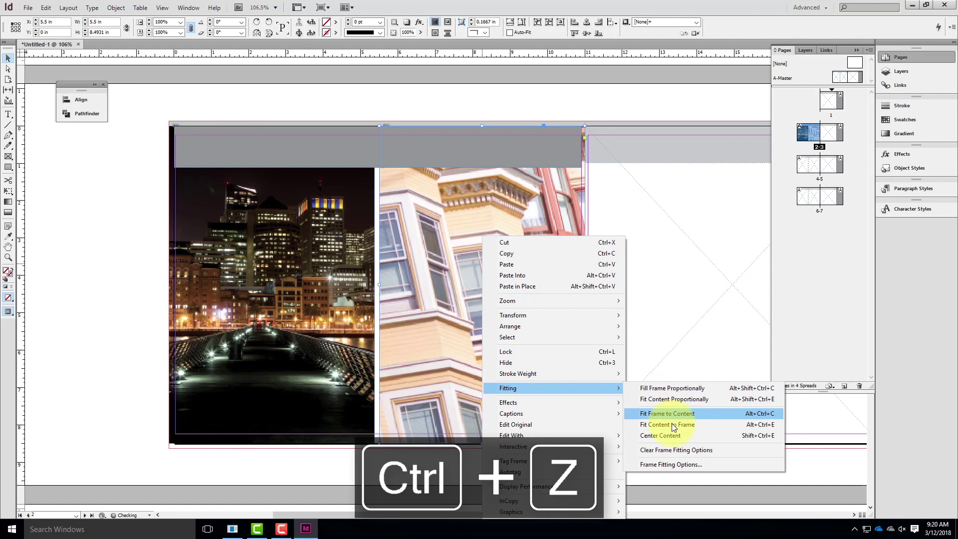
click(670, 393)
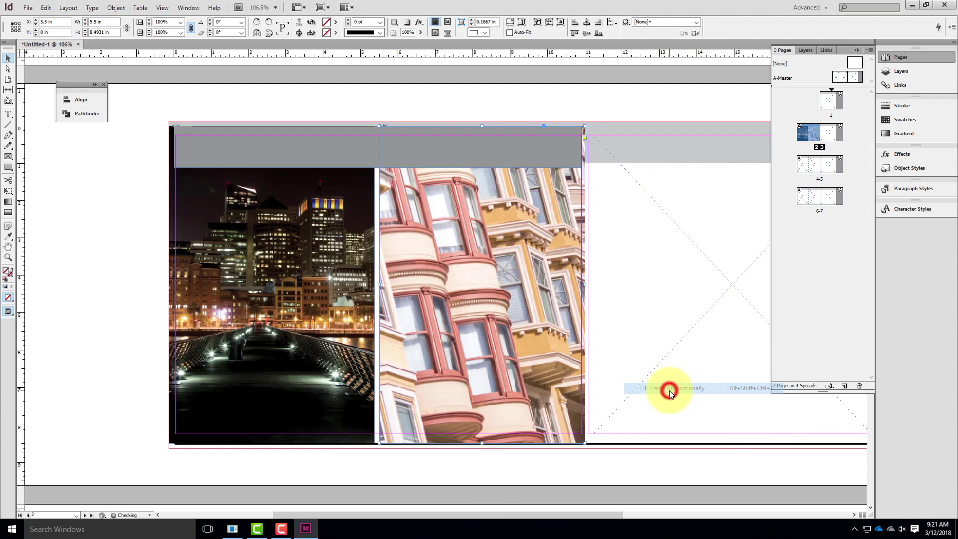
Delete the overridden dark grey bar lying over the two pictures on page 2
click(167, 101)
click(217, 153)
key(Delete)
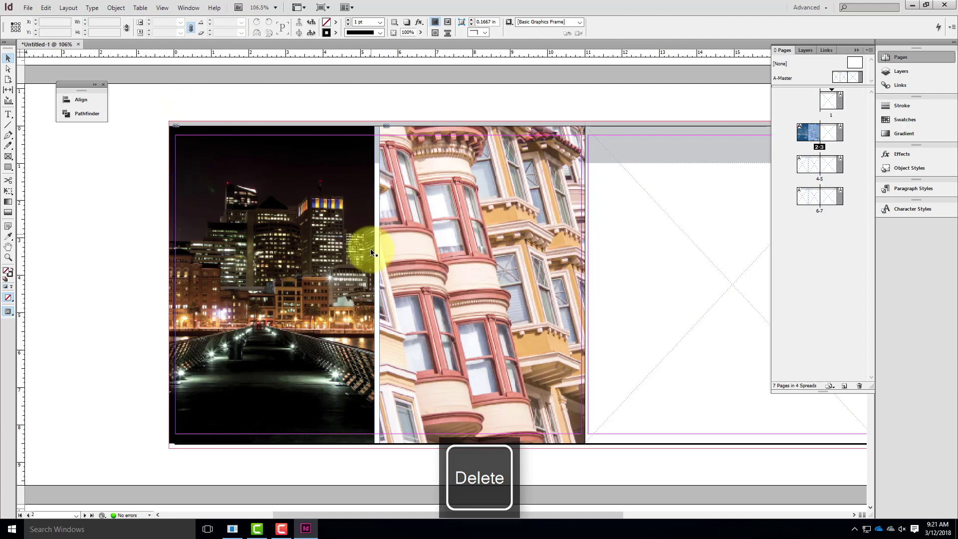
Lower the top edges of both picture frames on page 2 to the header bar's bottom edge, about 7.51 in high, and deselect
click(277, 238)
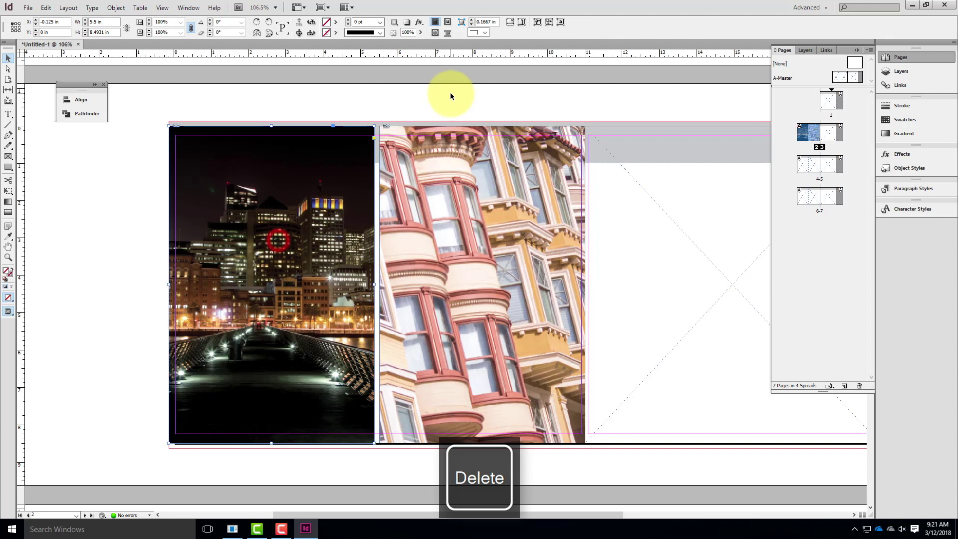
drag(272, 126, 279, 163)
click(482, 134)
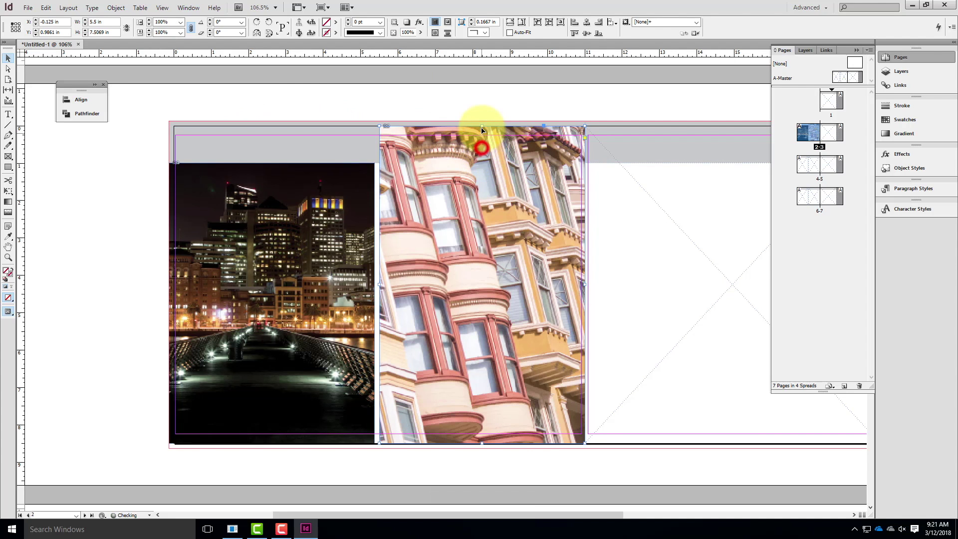
drag(482, 125, 482, 163)
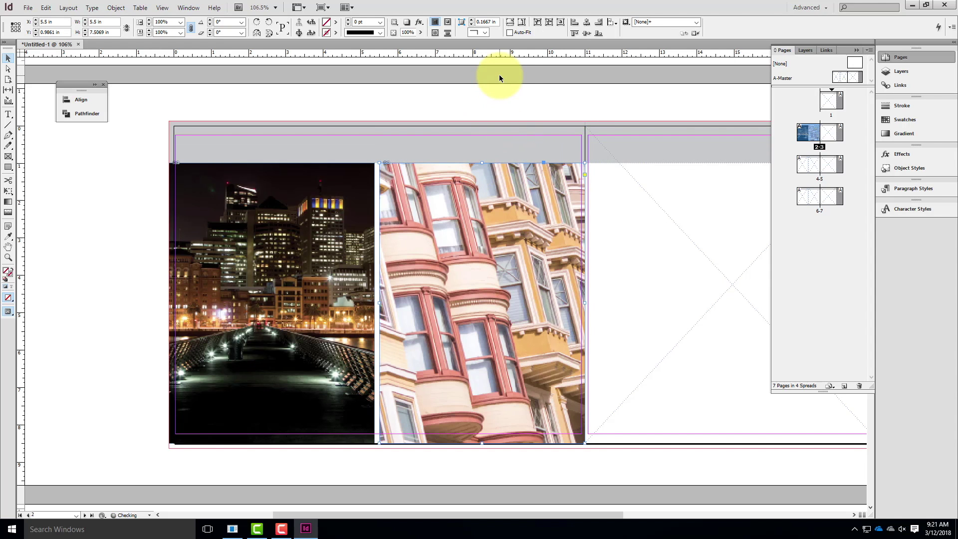
click(560, 101)
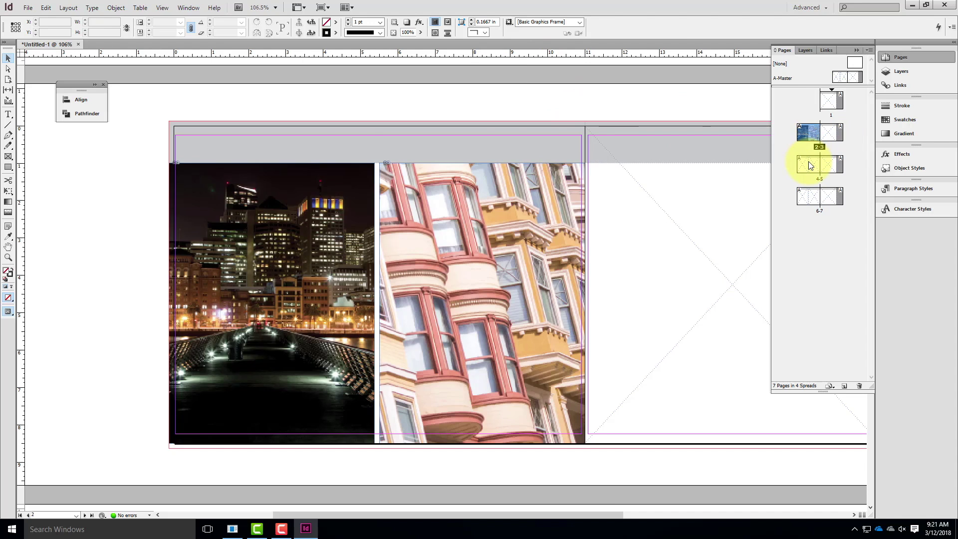
double_click(810, 166)
click(265, 243)
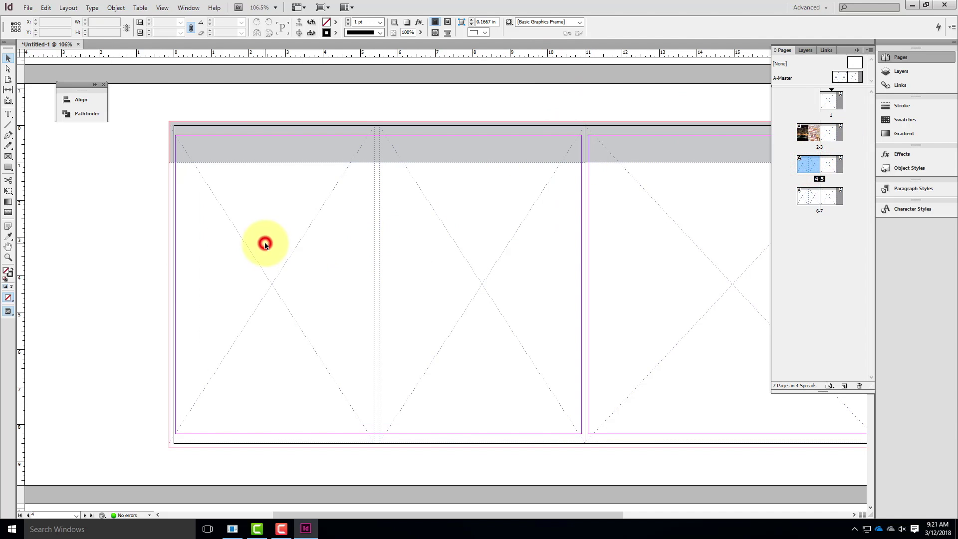
click(28, 7)
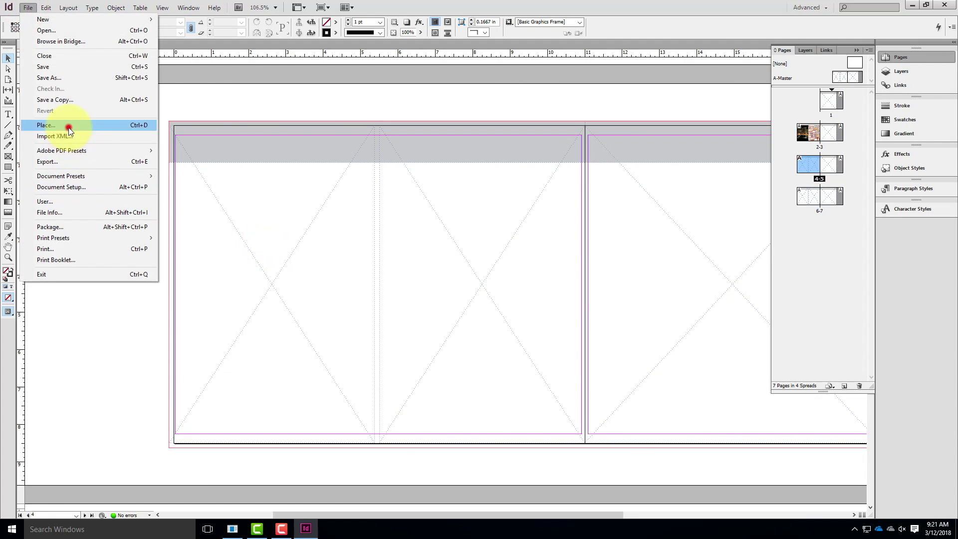
click(68, 127)
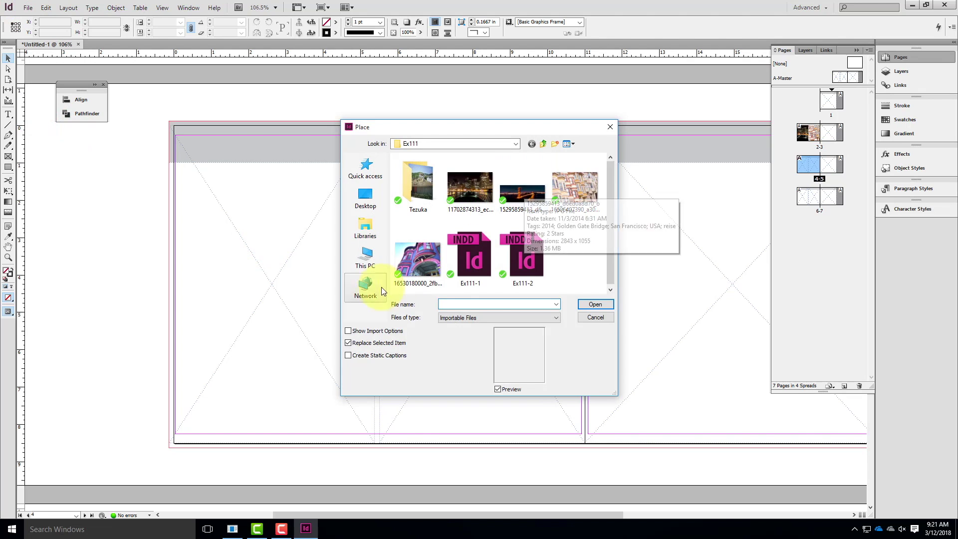
click(429, 259)
click(595, 305)
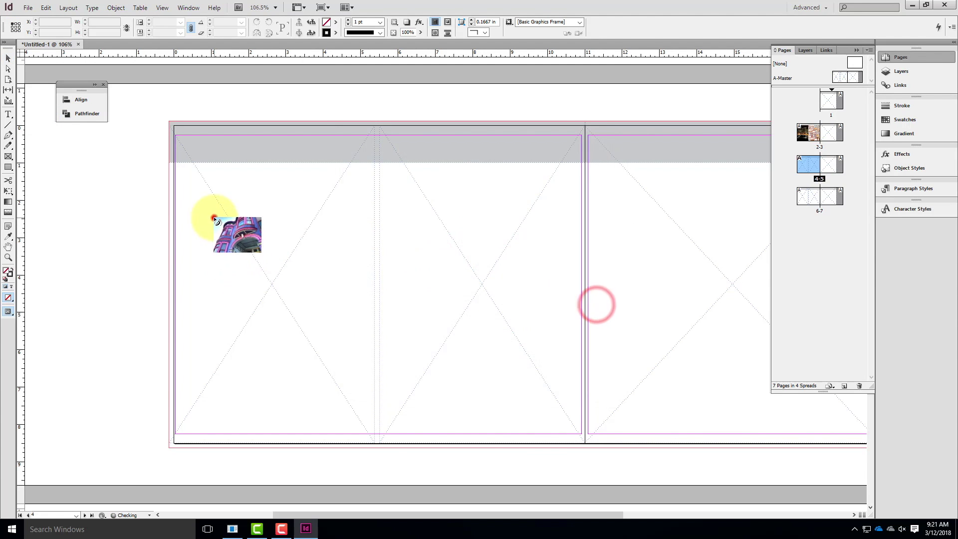
click(215, 219)
Fit the purple house picture on page 4 with Fill Frame Proportionally
right_click(254, 241)
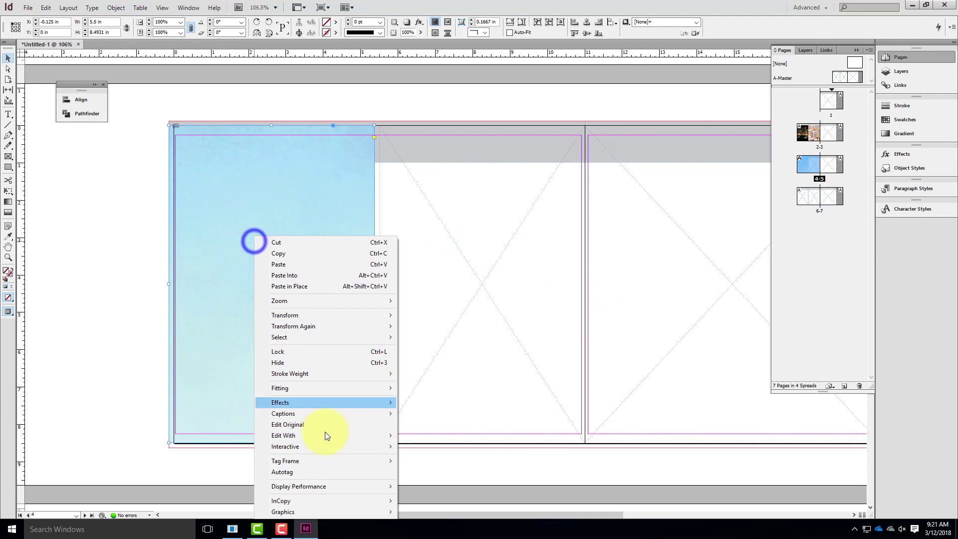
mouse_move(340, 387)
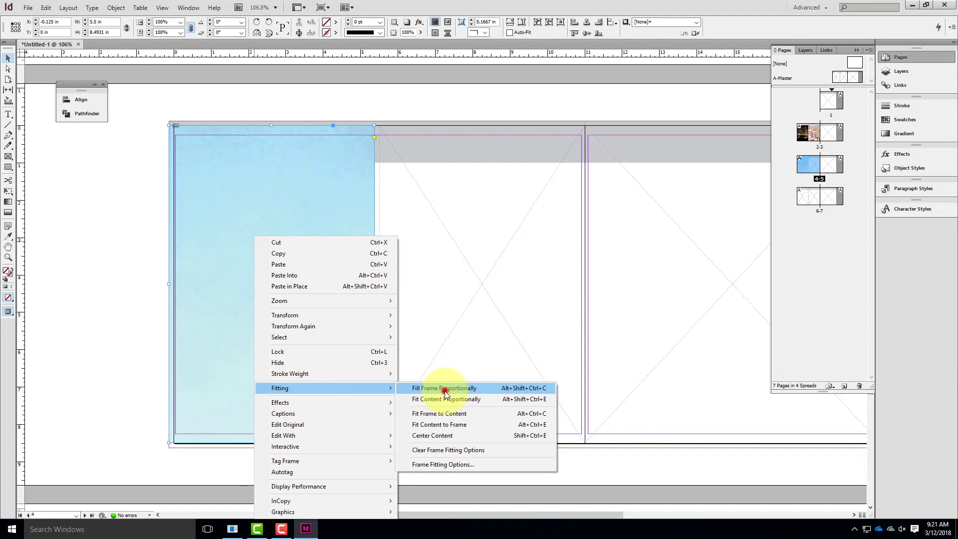
click(444, 389)
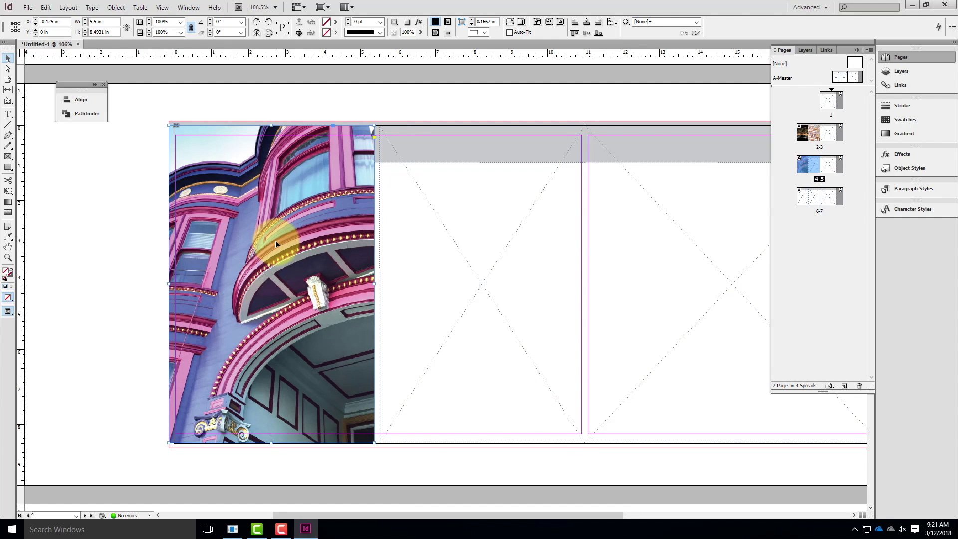
Check page 1 and the A-Master spread, and add a new blank two-page master to the document
double_click(824, 113)
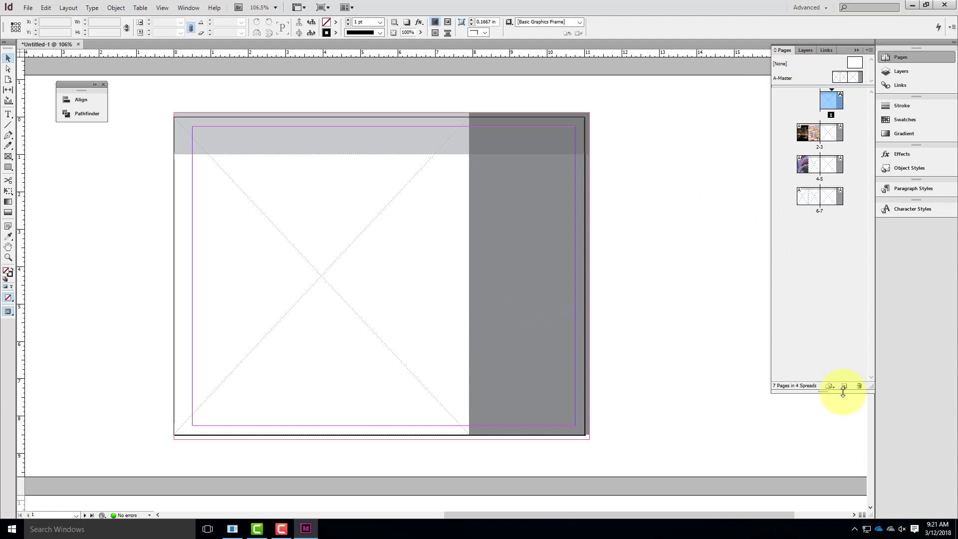
click(816, 75)
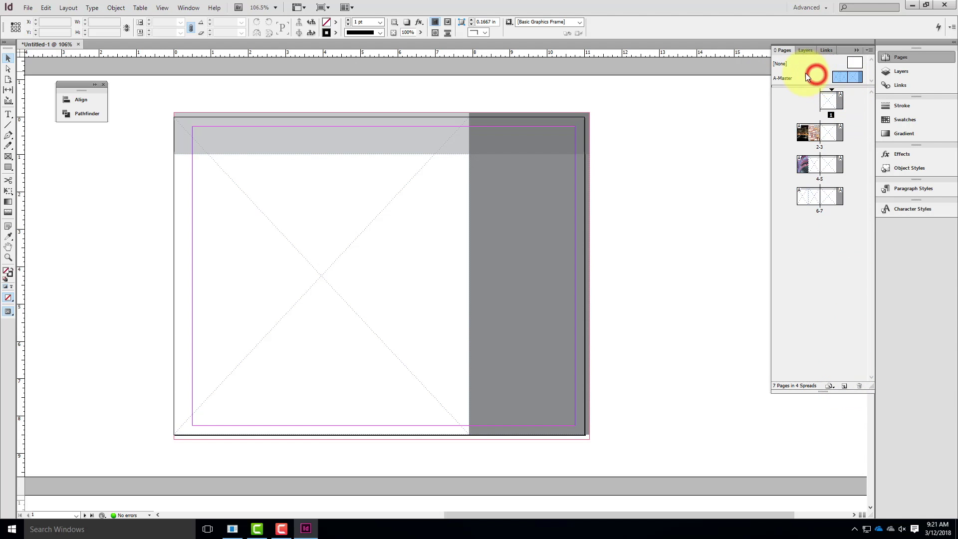
double_click(837, 79)
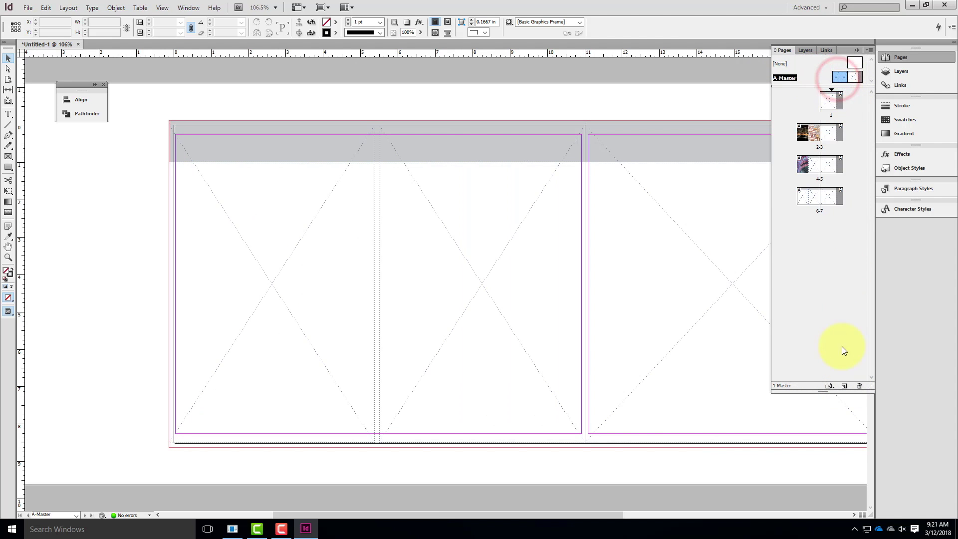
click(845, 388)
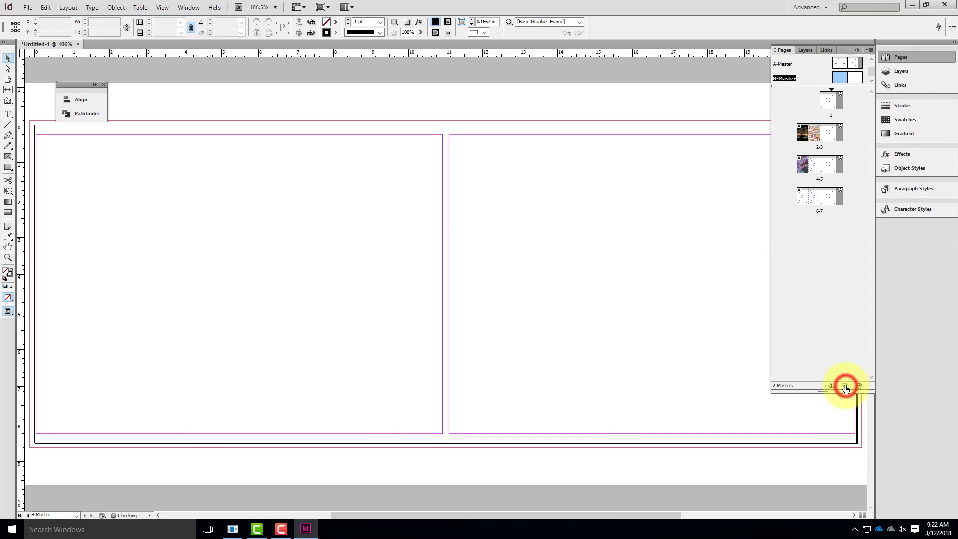
Draw a horizontal line about 22.25 in long across the B-Master spread, about 1 in below the page top, with a 2 pt stroke
click(793, 80)
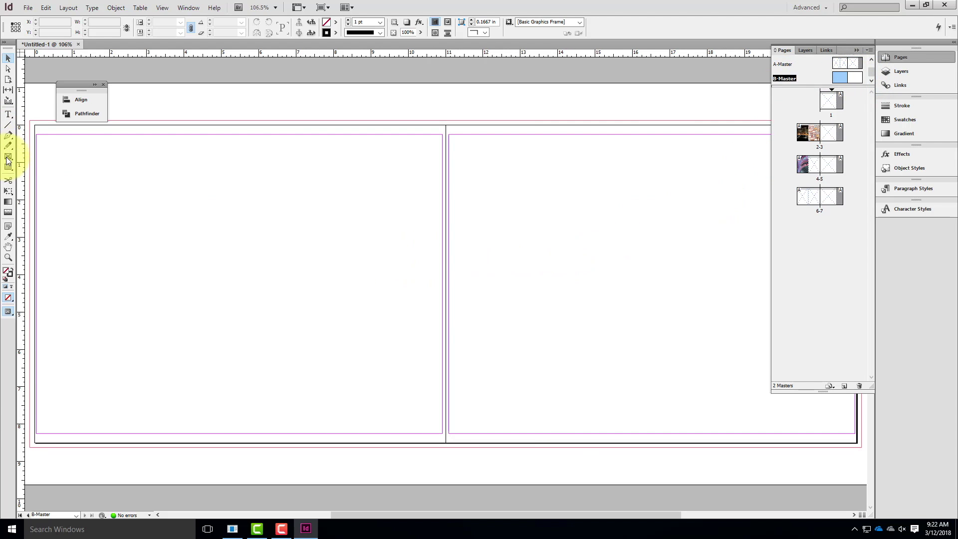
click(7, 125)
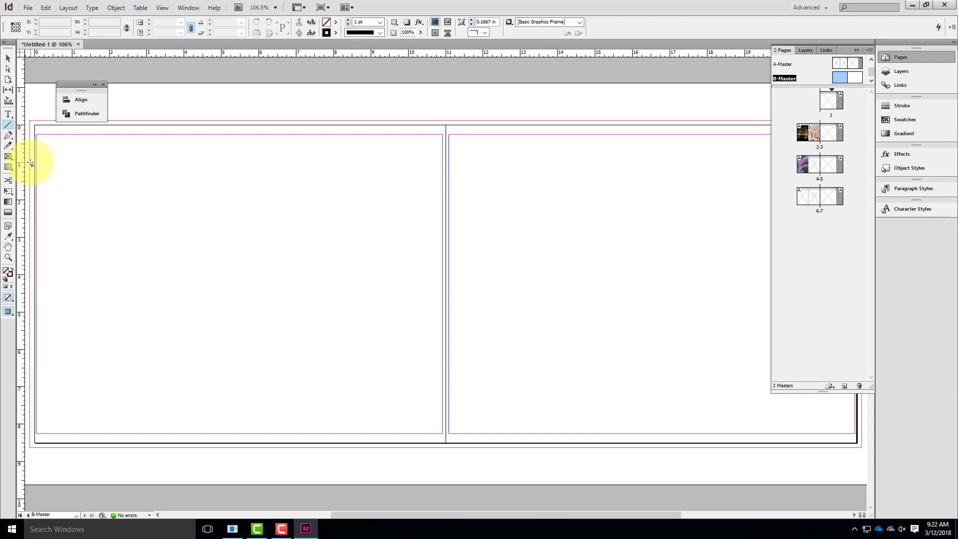
mouse_move(31, 163)
mouse_down()
mouse_move(900, 164)
mouse_move(658, 165)
mouse_move(689, 165)
mouse_up()
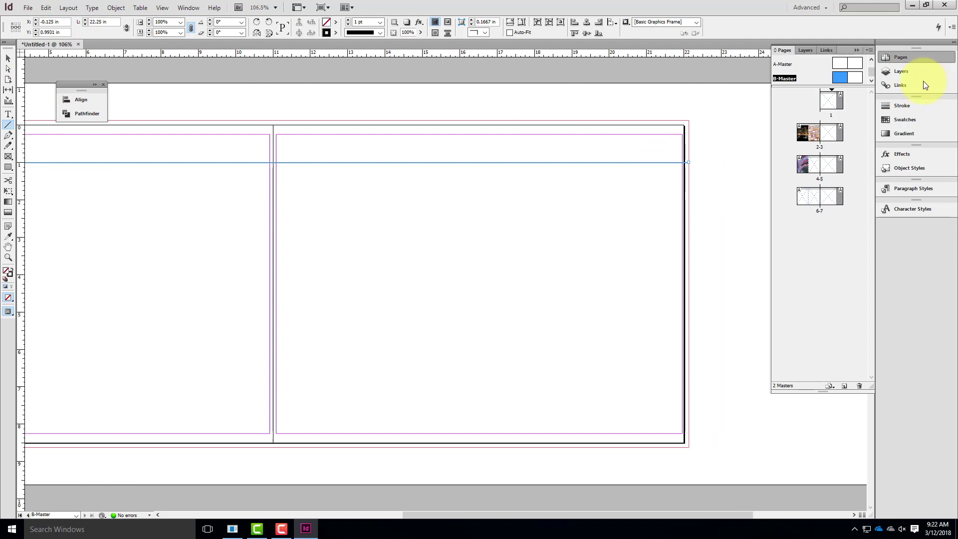
click(912, 107)
click(804, 109)
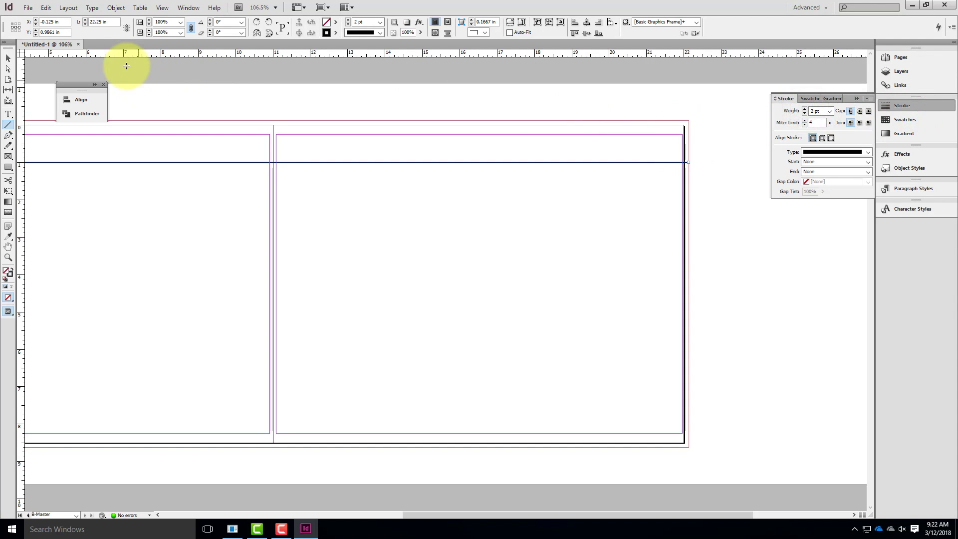
click(8, 59)
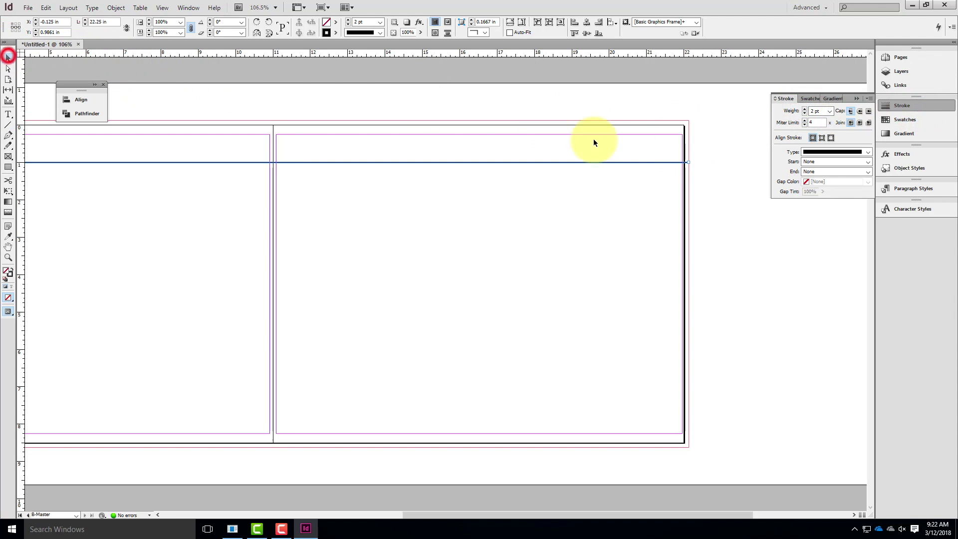
click(726, 153)
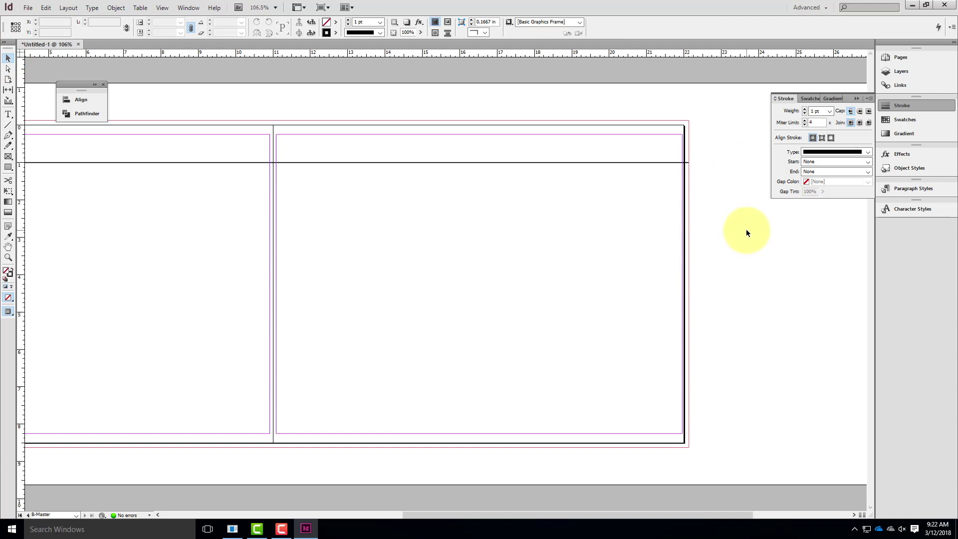
Apply B-Master to page 1
click(897, 60)
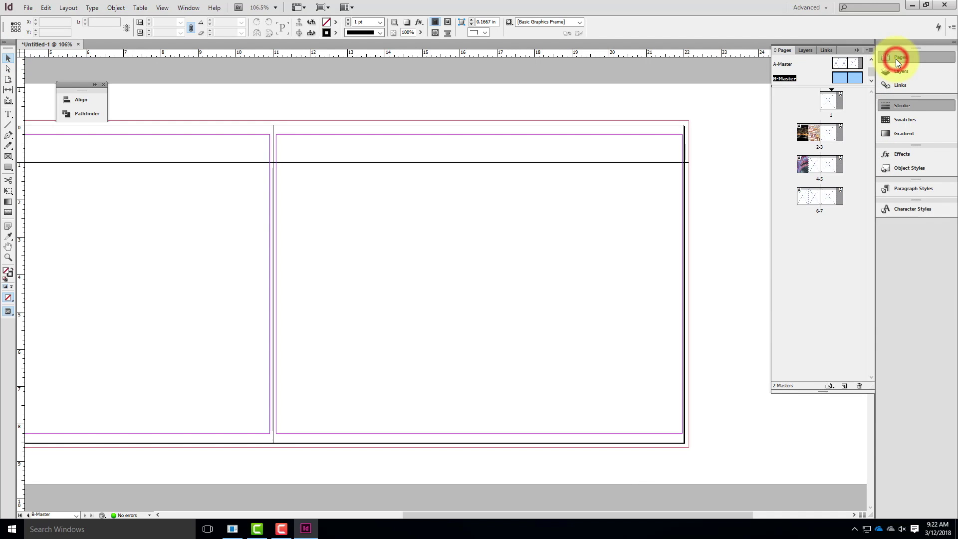
click(838, 103)
double_click(830, 103)
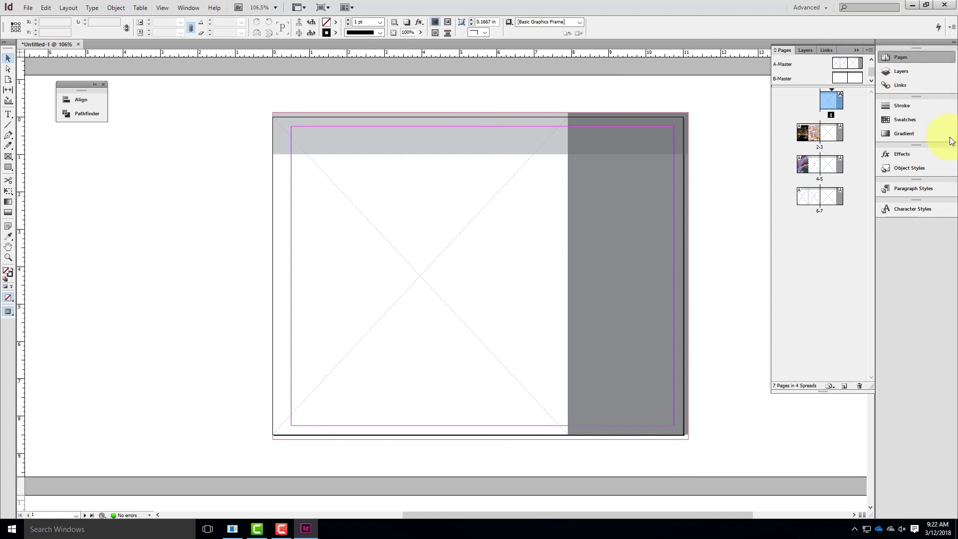
right_click(831, 106)
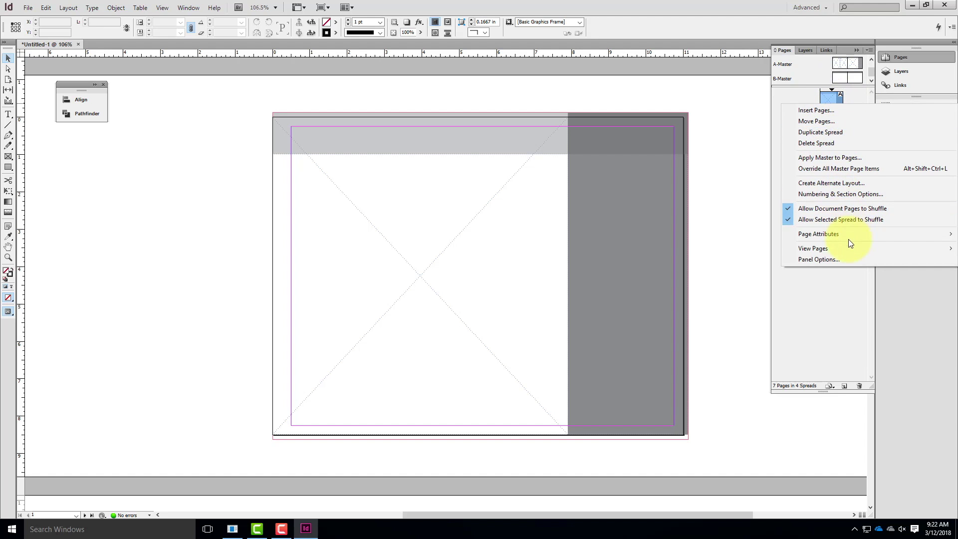
click(854, 157)
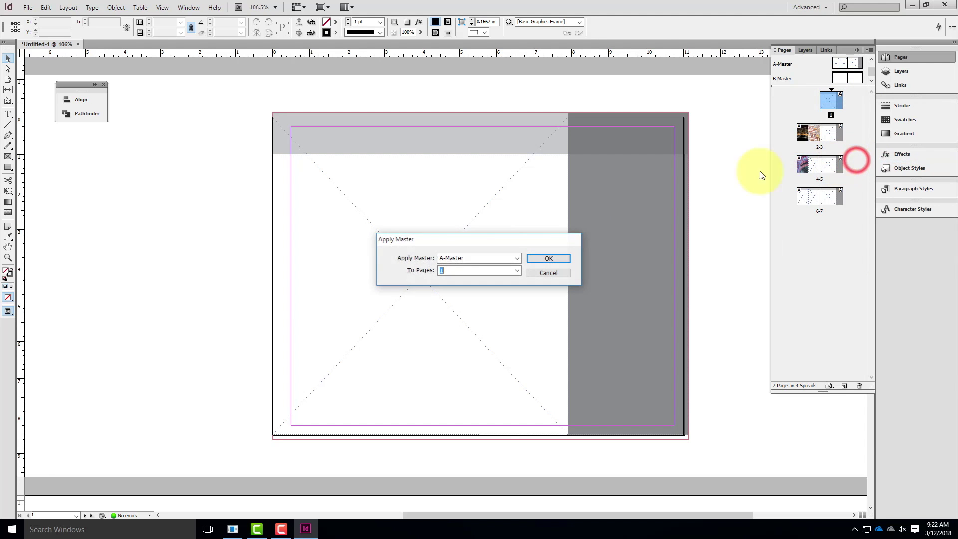
click(445, 257)
click(451, 284)
click(547, 259)
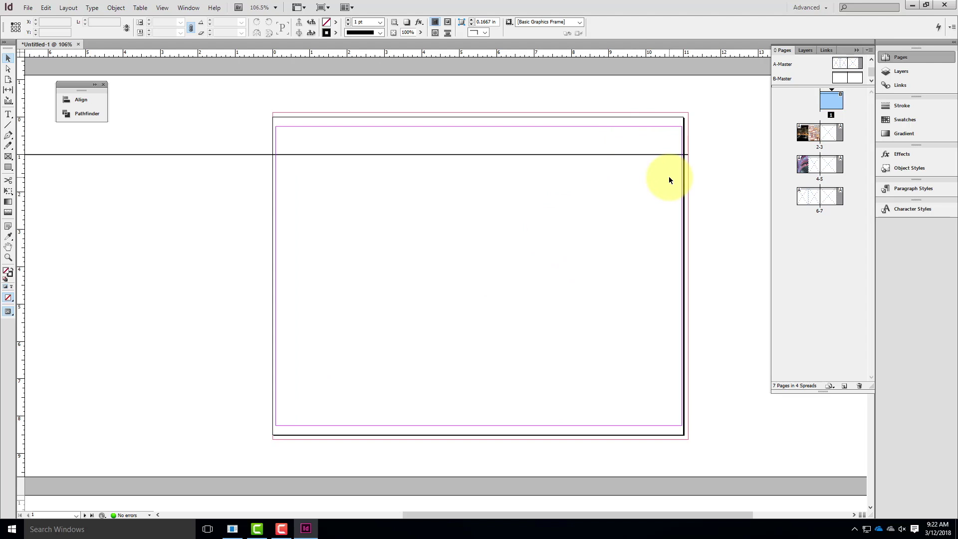
Apply B-Master to the spread of pages 4-5
double_click(828, 171)
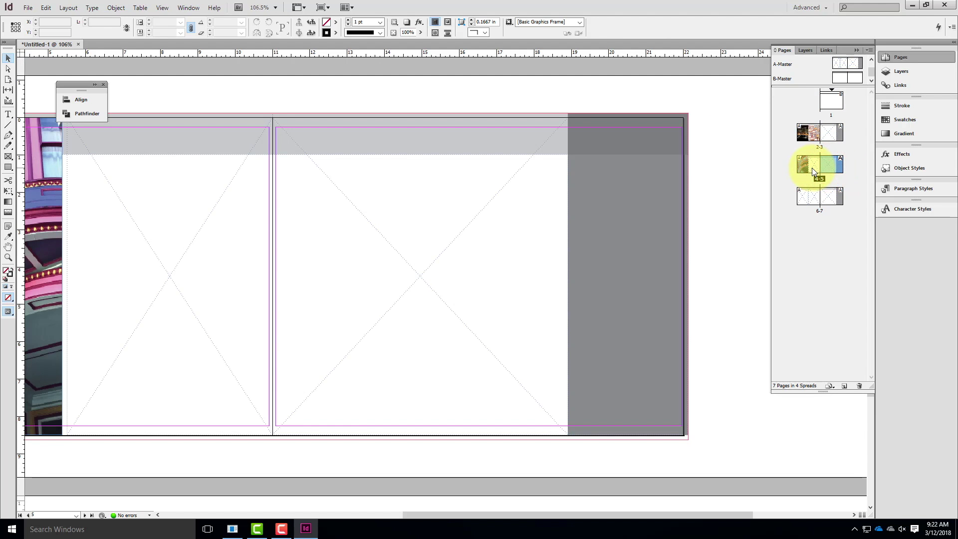
right_click(812, 168)
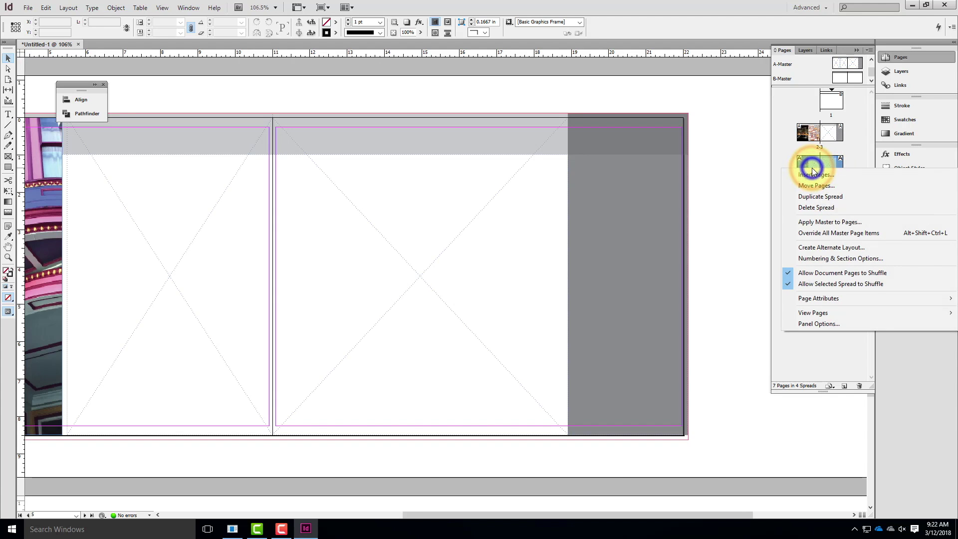
click(812, 226)
click(464, 258)
click(463, 284)
click(557, 259)
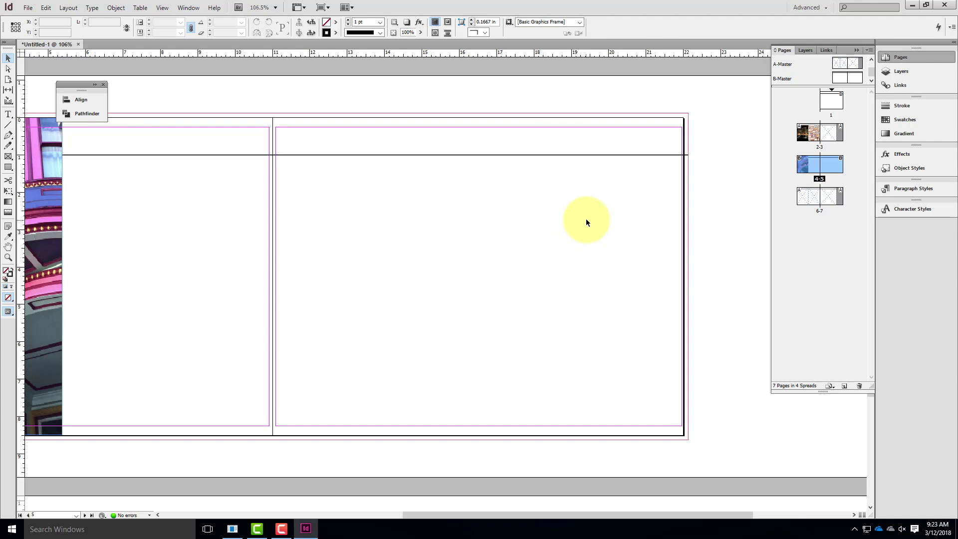
Add a right-aligned text frame about 0.87 in wide just above the line at the outer margin of B-Master's right-hand page
click(859, 82)
click(859, 79)
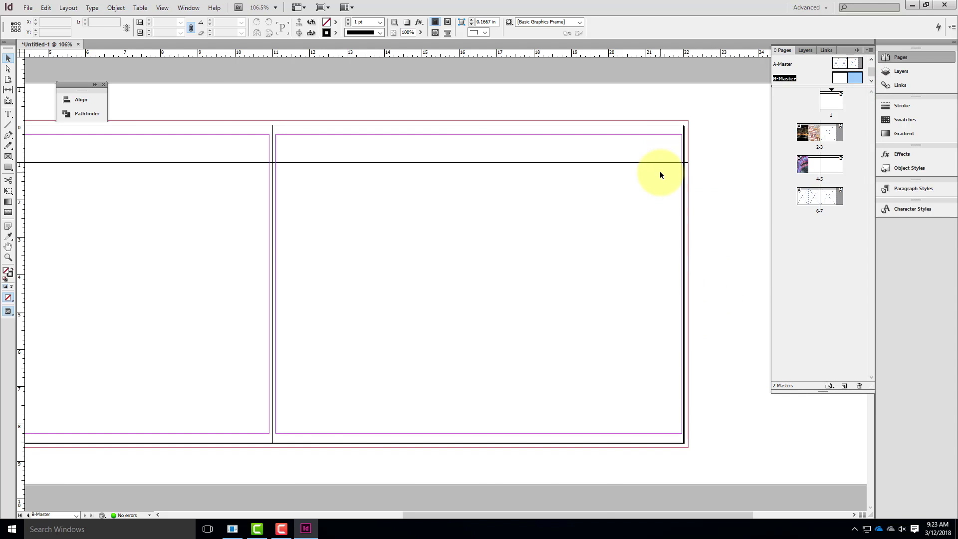
key(ctrl+equal)
drag(607, 197, 381, 246)
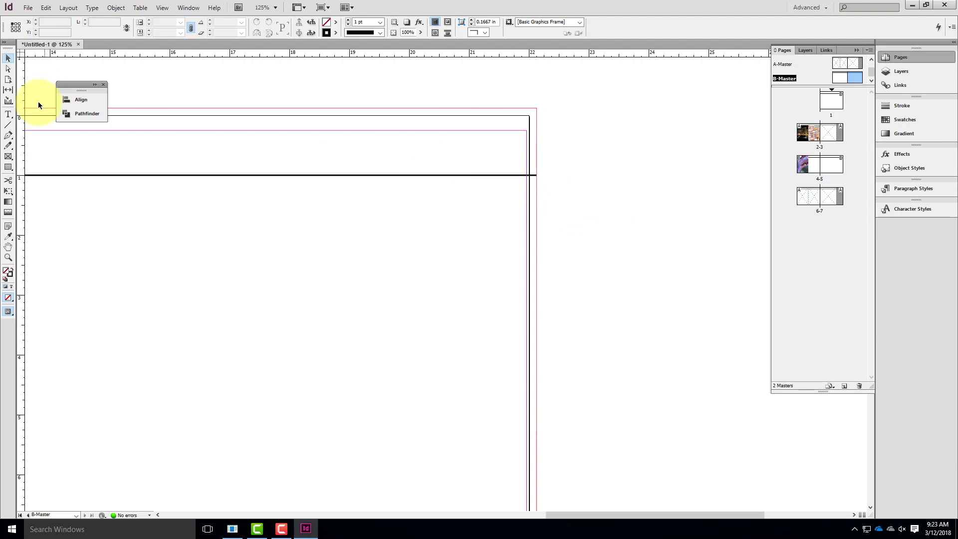
click(9, 114)
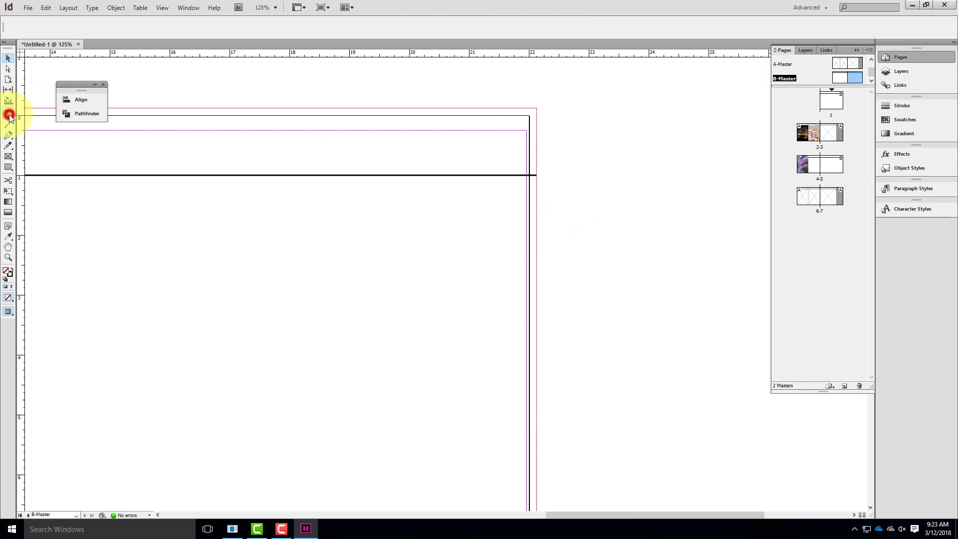
drag(472, 159, 525, 173)
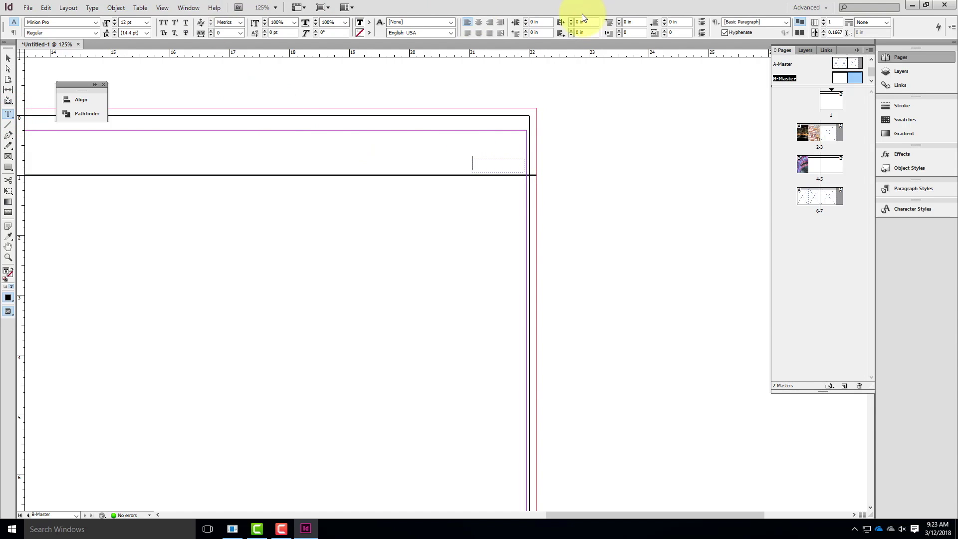
click(490, 22)
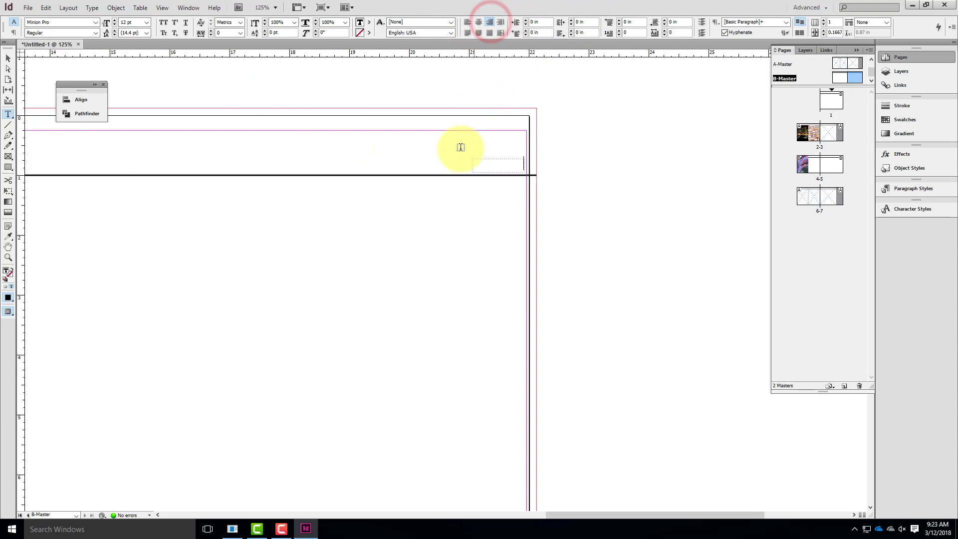
Set the text in the new B-Master frame to Arial Bold at 14 pt
click(69, 22)
text(Arial)
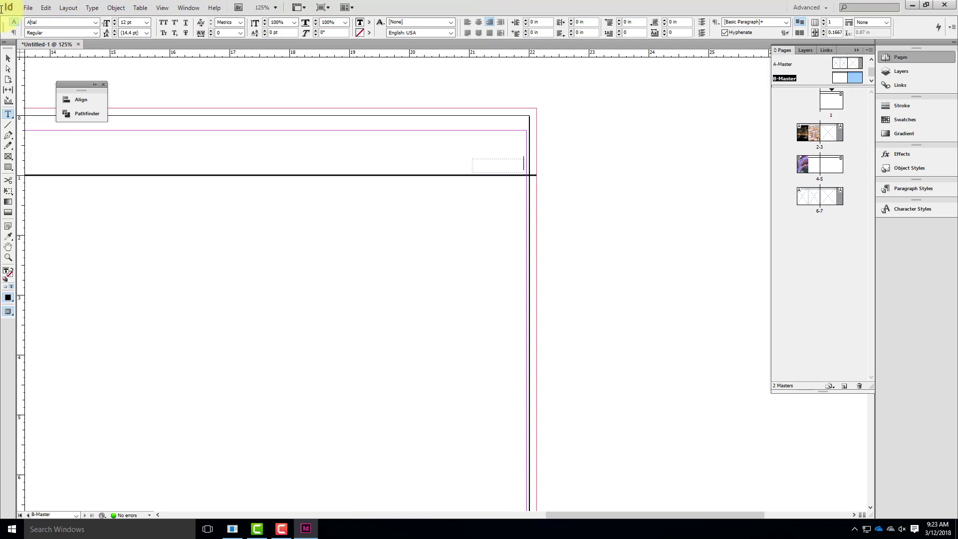
key(Tab)
click(131, 24)
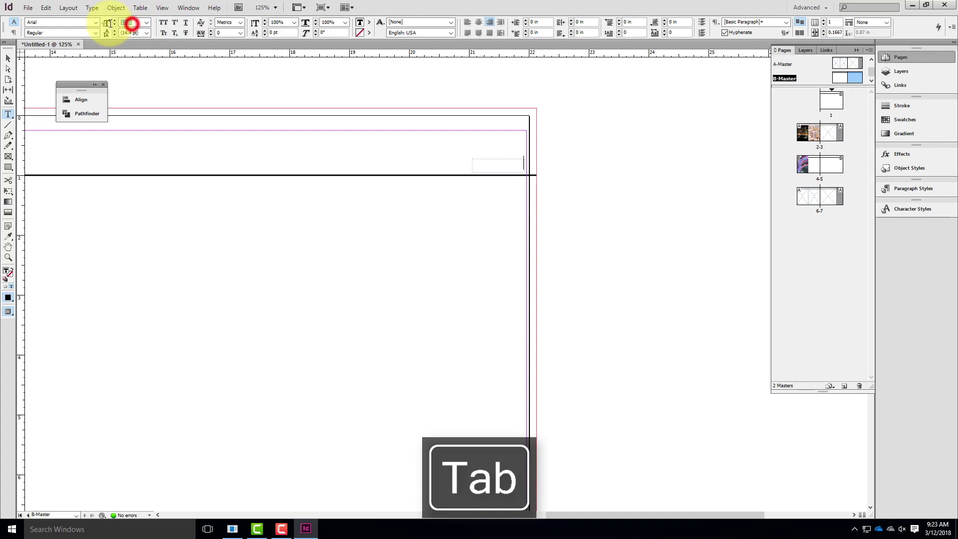
text(14)
click(95, 34)
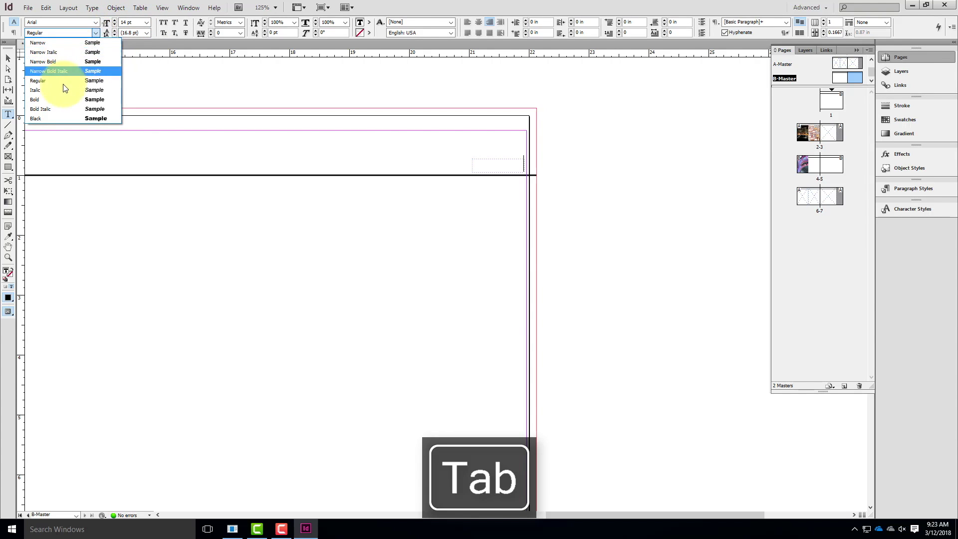
click(33, 102)
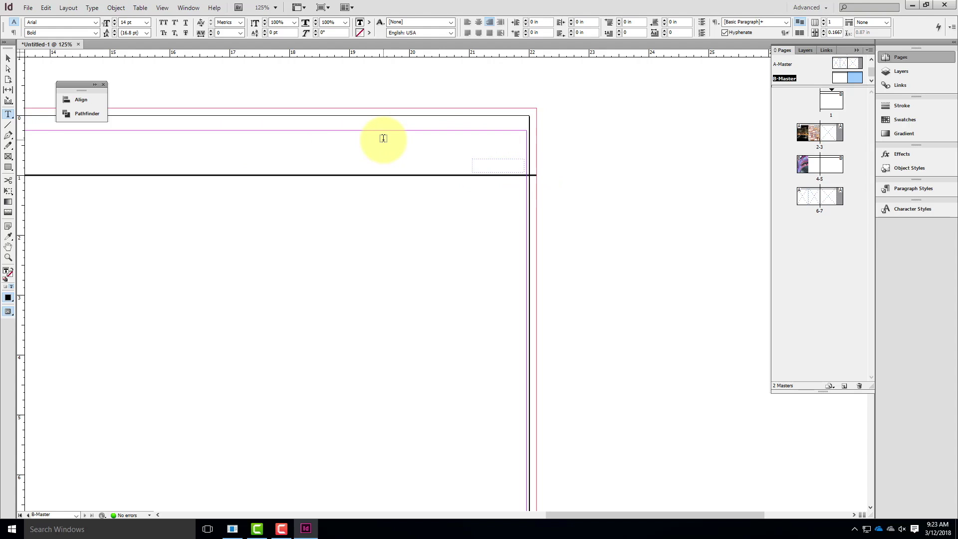
Enter the fixed number 3 in the B-Master text frame and check how it shows on page 5
text(3)
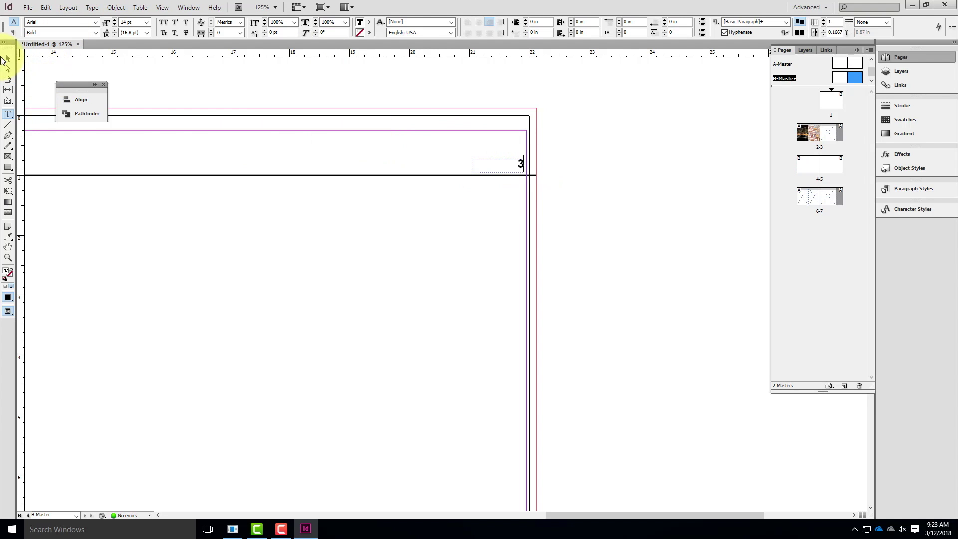
click(7, 59)
click(585, 123)
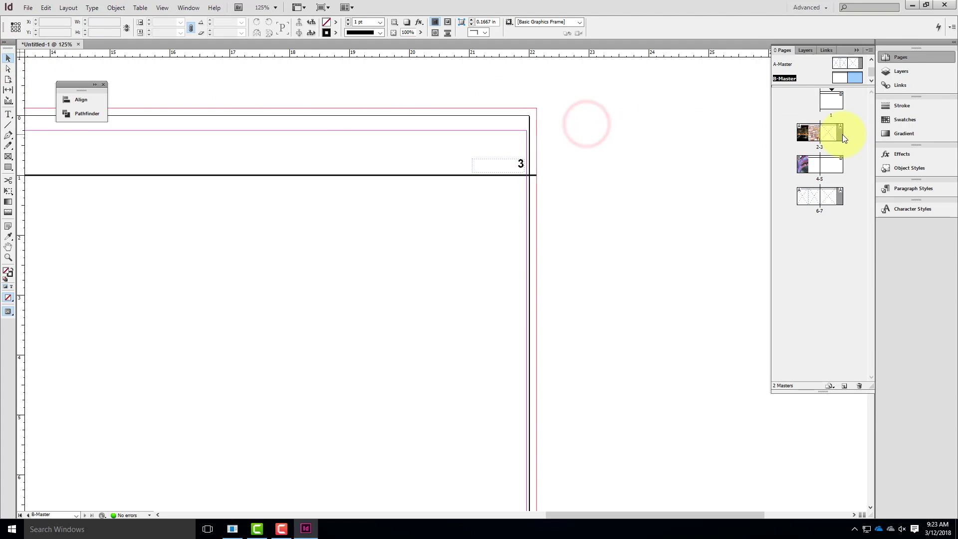
double_click(834, 166)
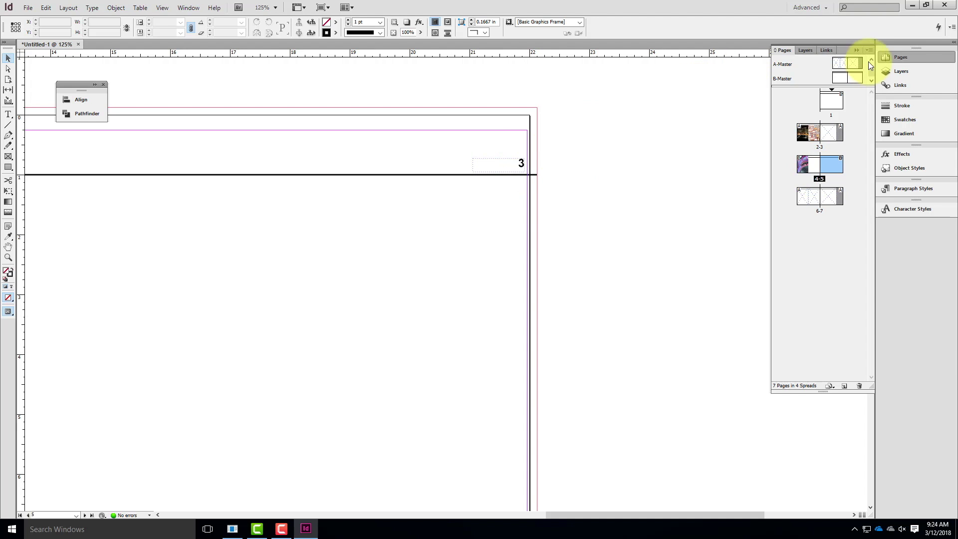
Replace the 3 in the B-Master text frame with a Current Page Number marker
double_click(851, 79)
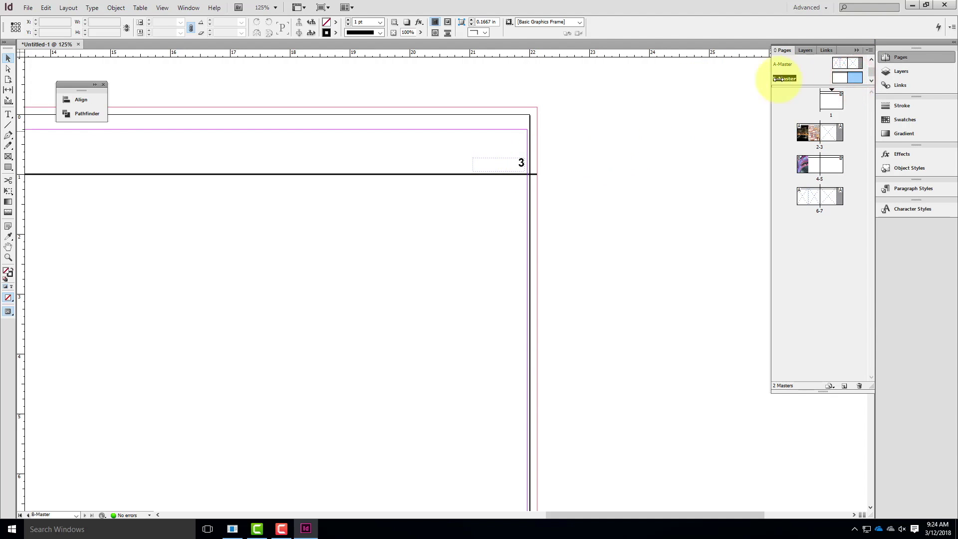
double_click(521, 165)
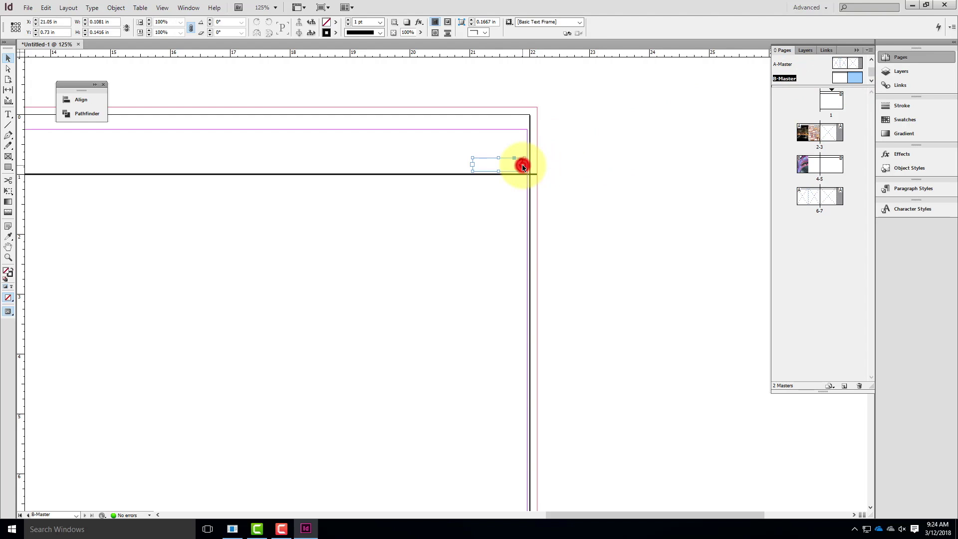
key(ctrl+z)
double_click(514, 166)
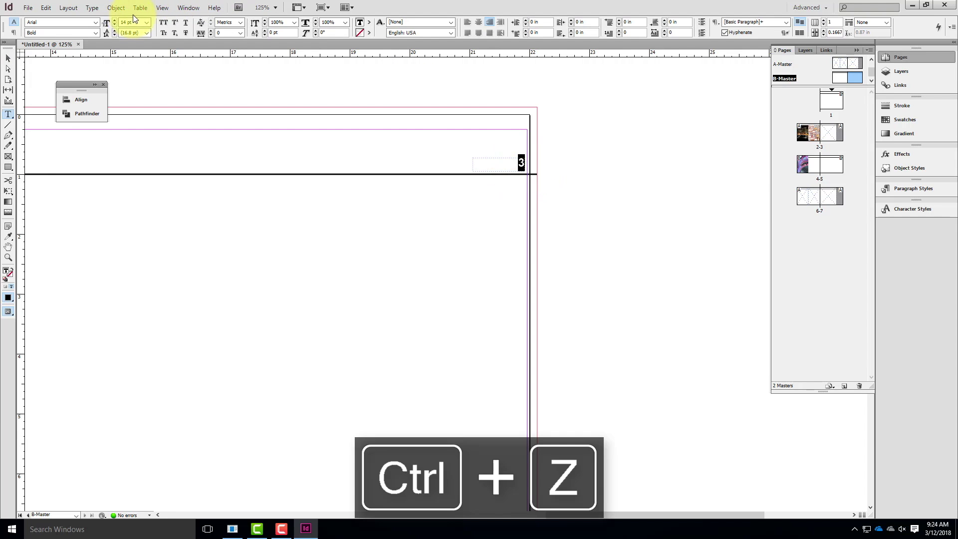
click(84, 7)
mouse_move(147, 272)
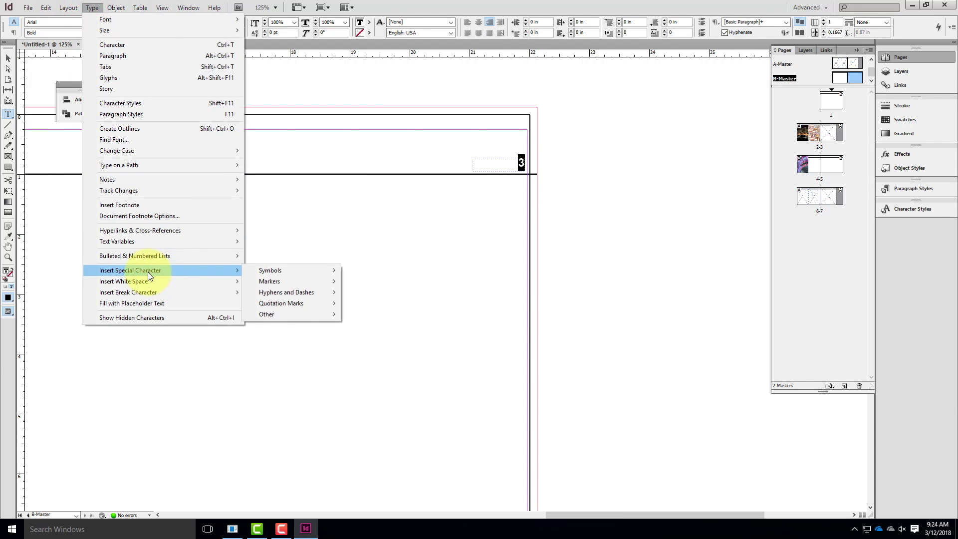
mouse_move(292, 281)
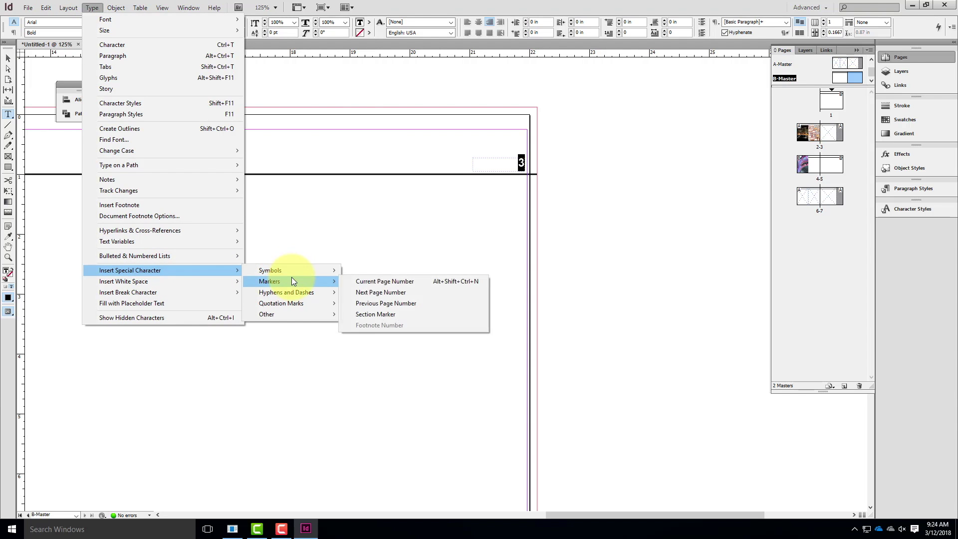
click(372, 282)
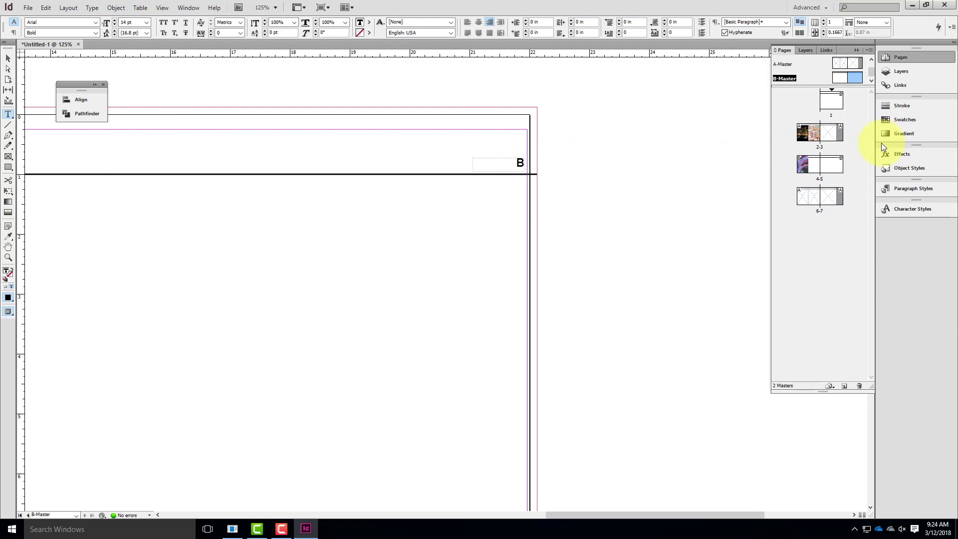
Check the automatic page number on pages 1 and 5
double_click(839, 106)
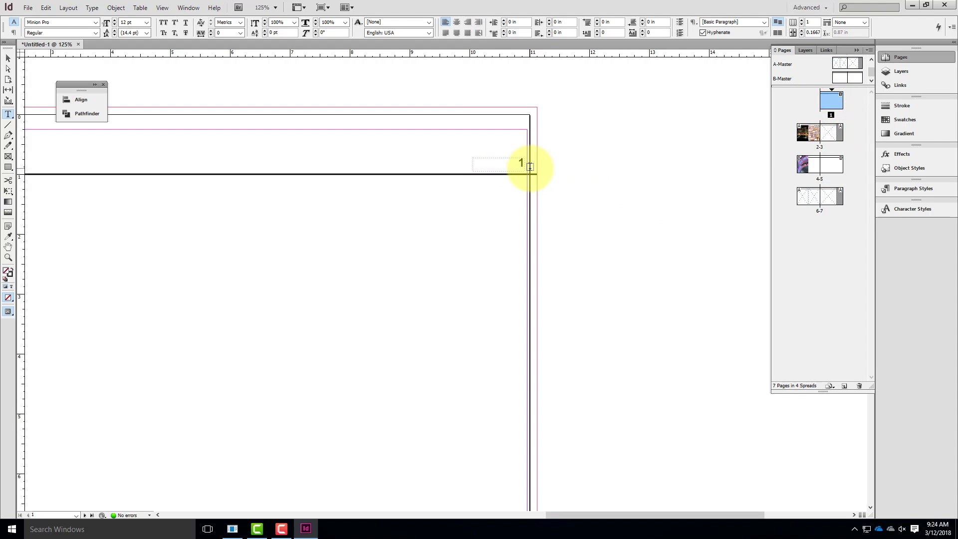
click(831, 169)
double_click(830, 170)
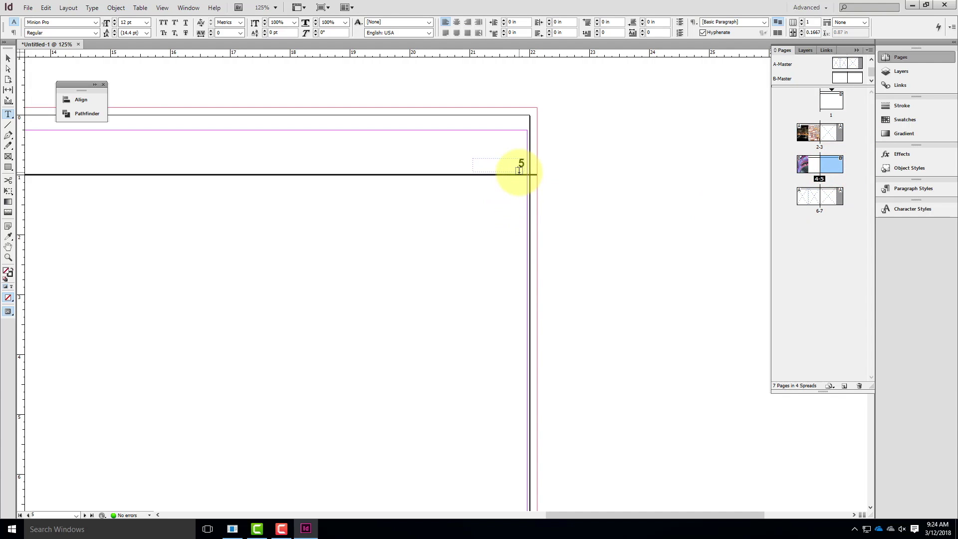
Apply B-Master to pages 6-7 and check the automatic page numbers on pages 7 and 5
click(833, 200)
right_click(833, 200)
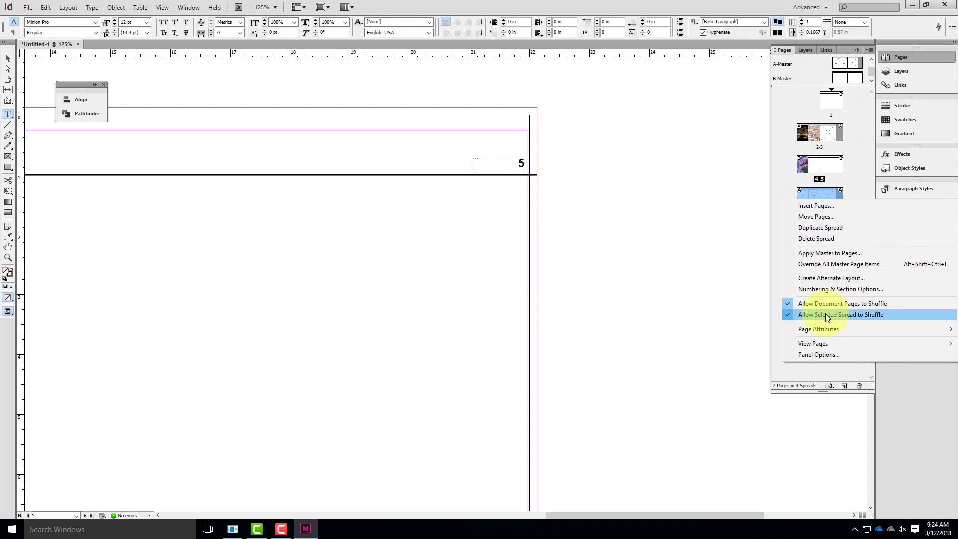
click(828, 252)
click(502, 257)
click(480, 283)
click(540, 254)
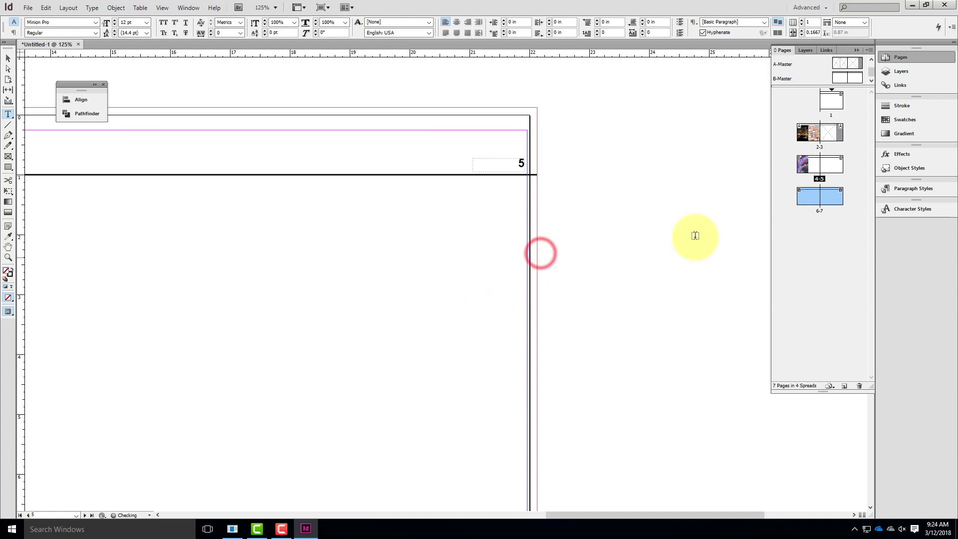
double_click(835, 197)
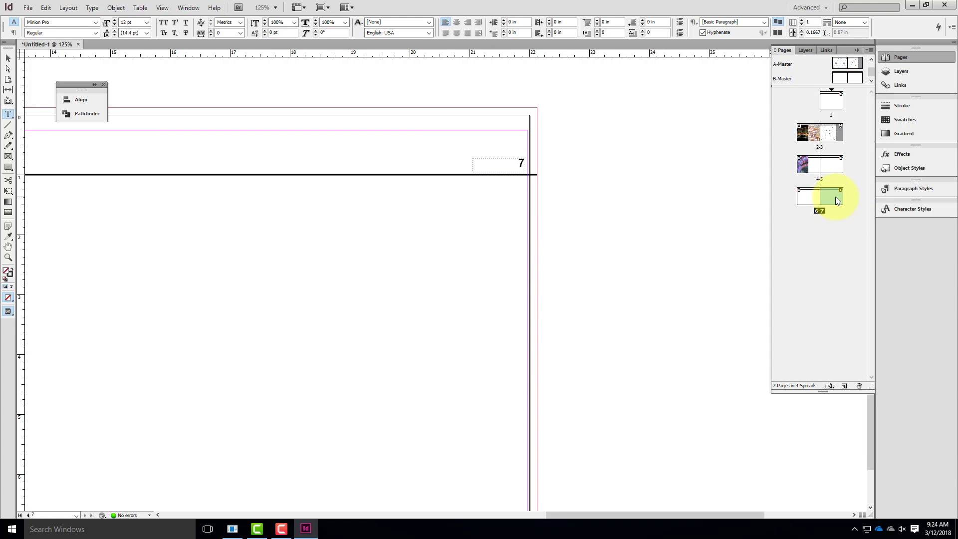
double_click(839, 165)
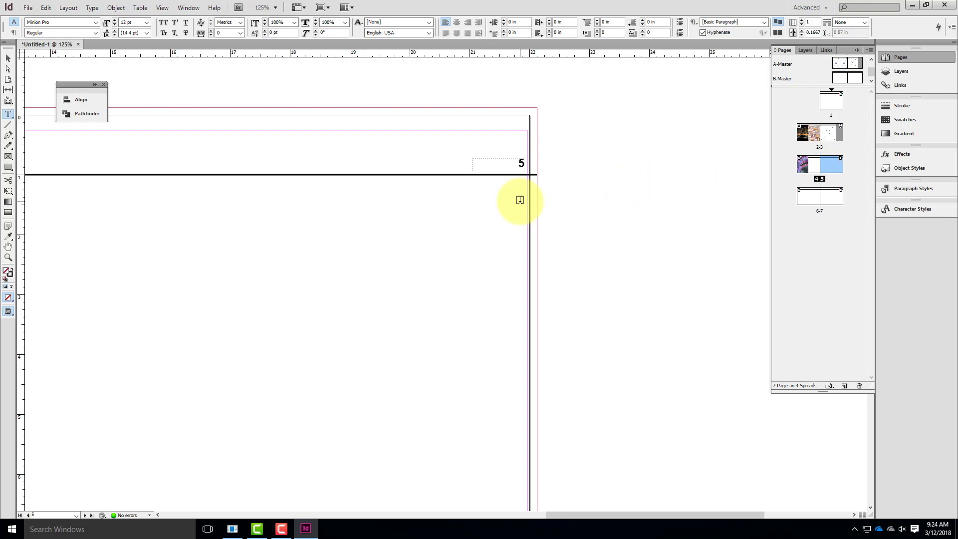
Copy the page number frame from B-Master's right page to the left page's outer corner, just above the line, at about X 0.08 in, Y 0.72 in
click(8, 58)
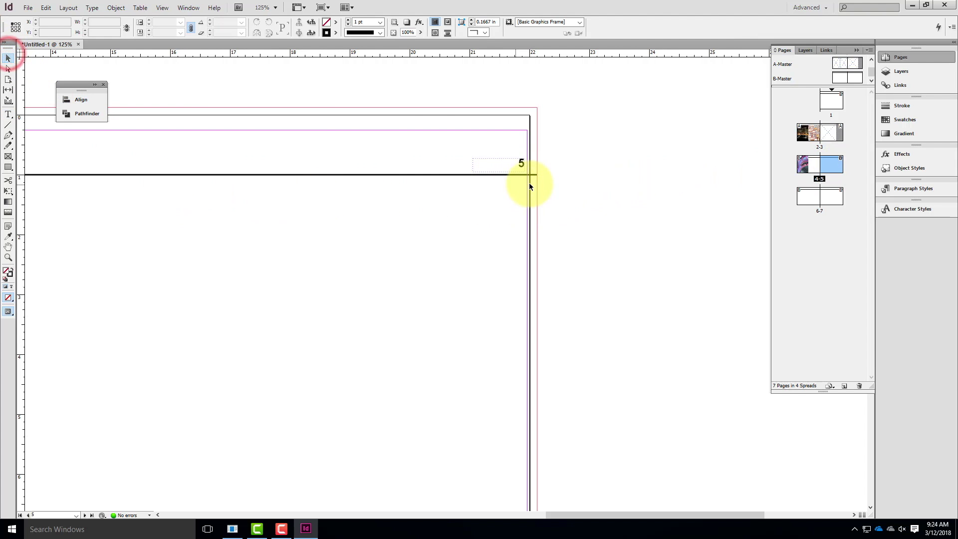
double_click(859, 77)
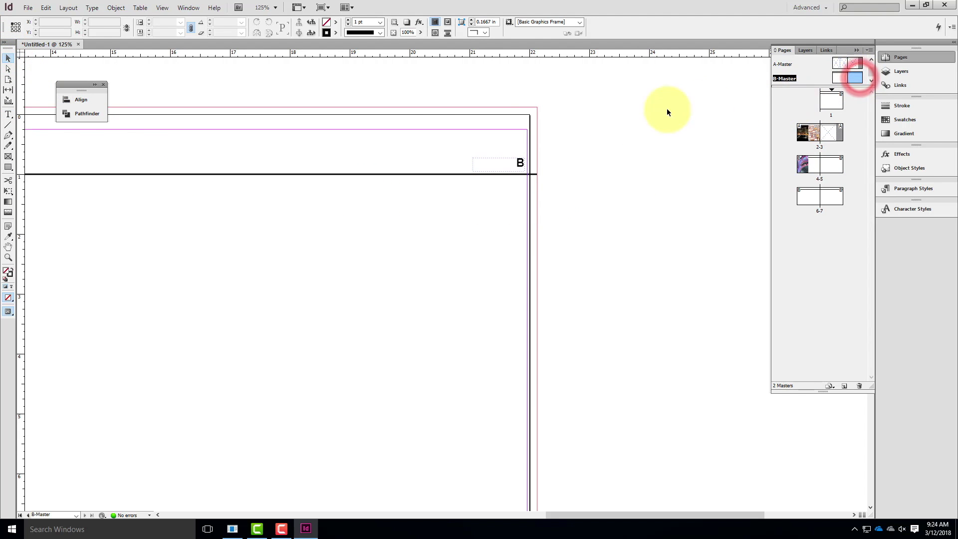
click(517, 165)
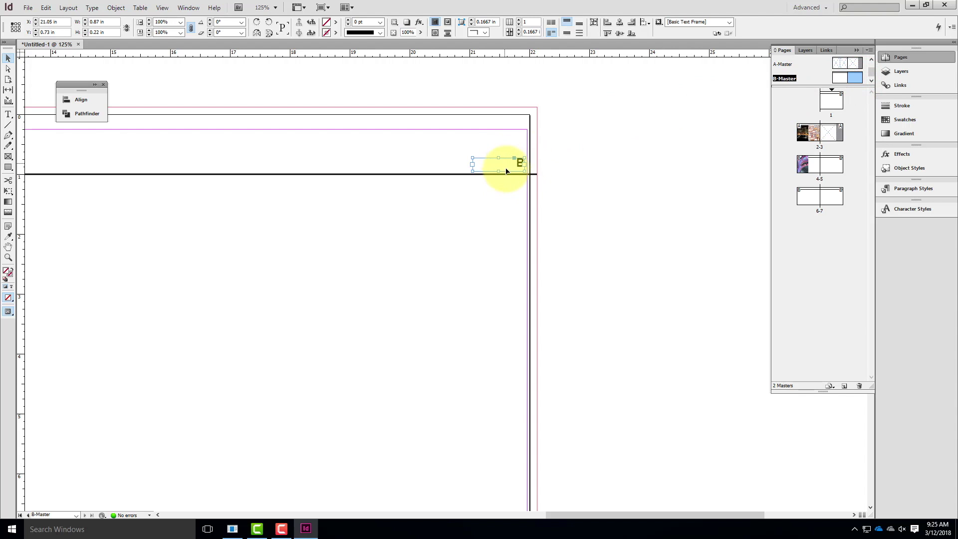
key(ctrl+c)
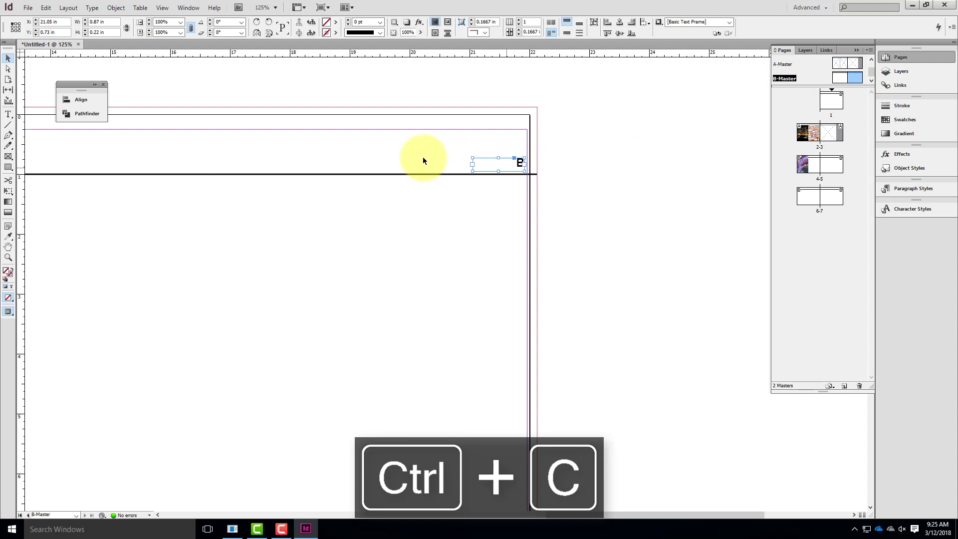
drag(192, 193, 688, 229)
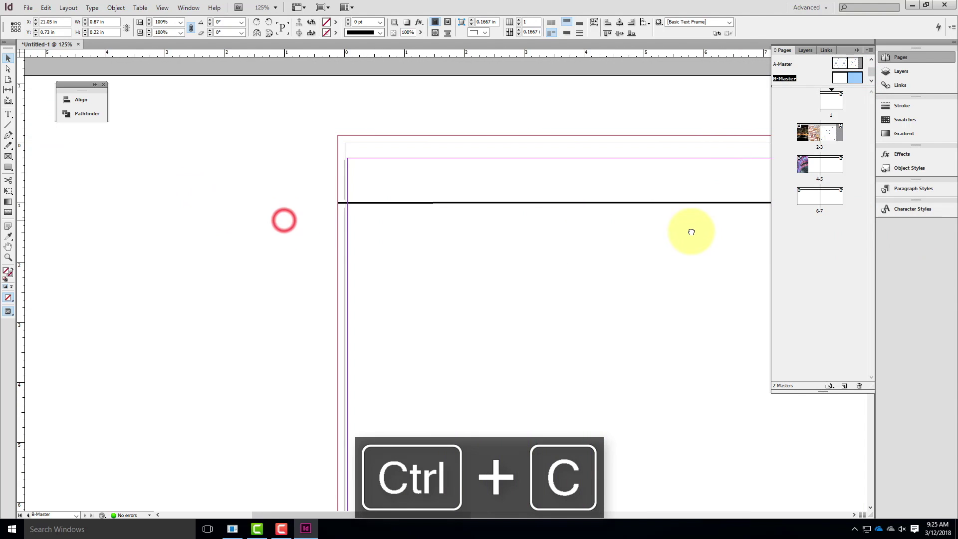
key(ctrl+v)
drag(465, 289, 397, 194)
Left-align the page number marker in the copied frame on B-Master's left page
double_click(397, 192)
double_click(397, 192)
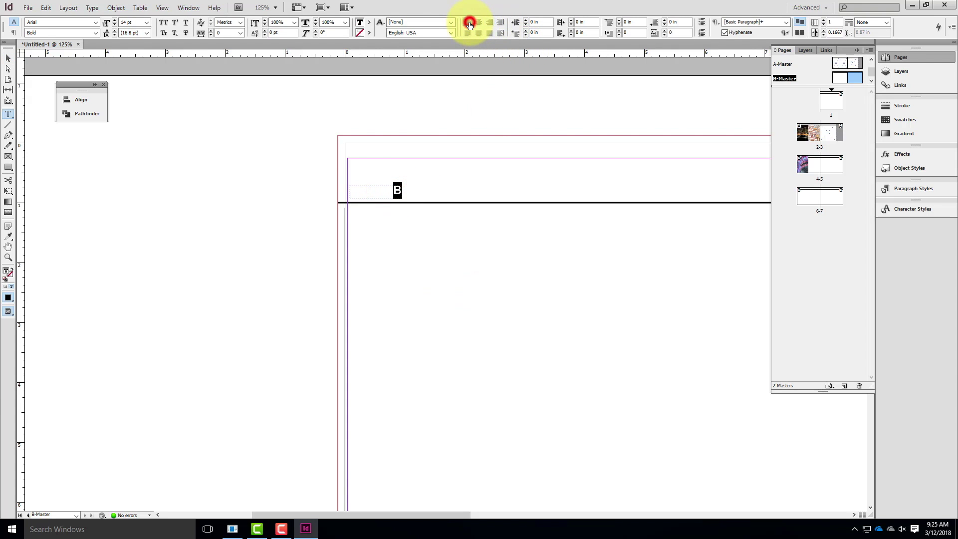
click(469, 23)
click(8, 58)
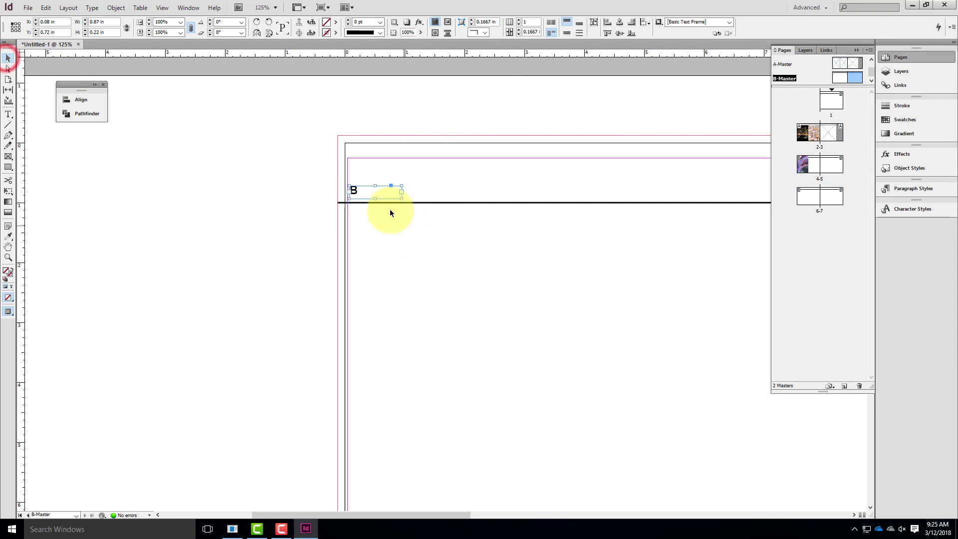
Select both B-Master page number frames and align them with each other at the same height
key(ctrl+0)
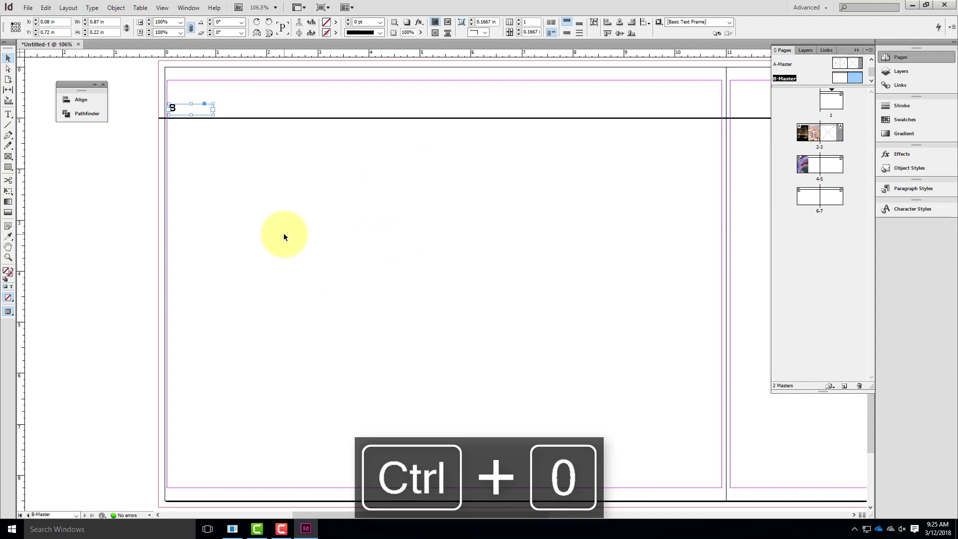
drag(529, 216, 415, 292)
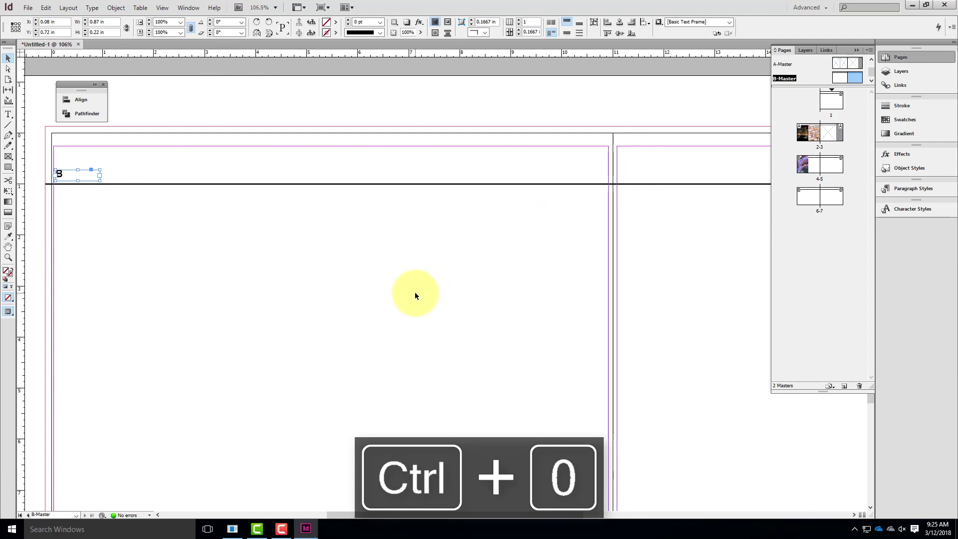
key(ctrl+minus)
key(ctrl+minus)
key(ctrl+minus)
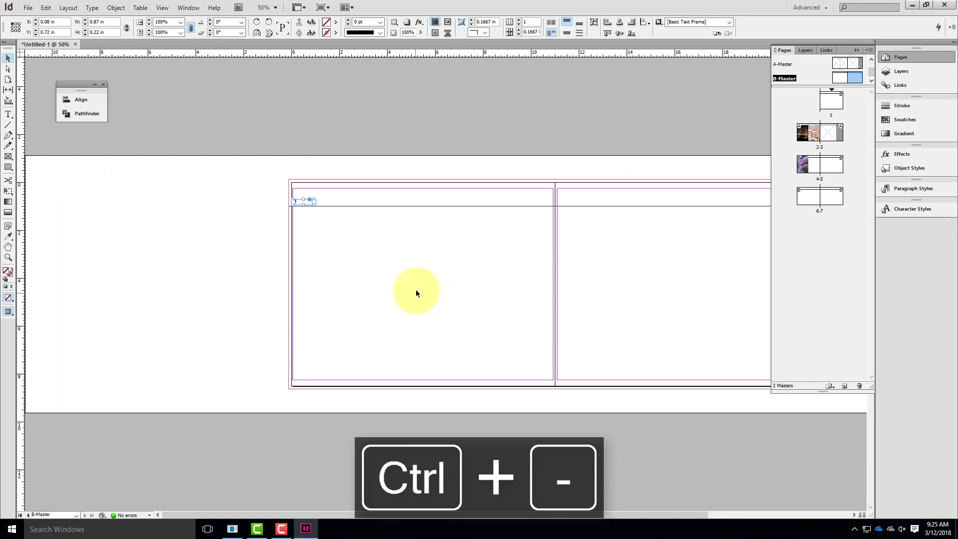
drag(710, 242, 614, 239)
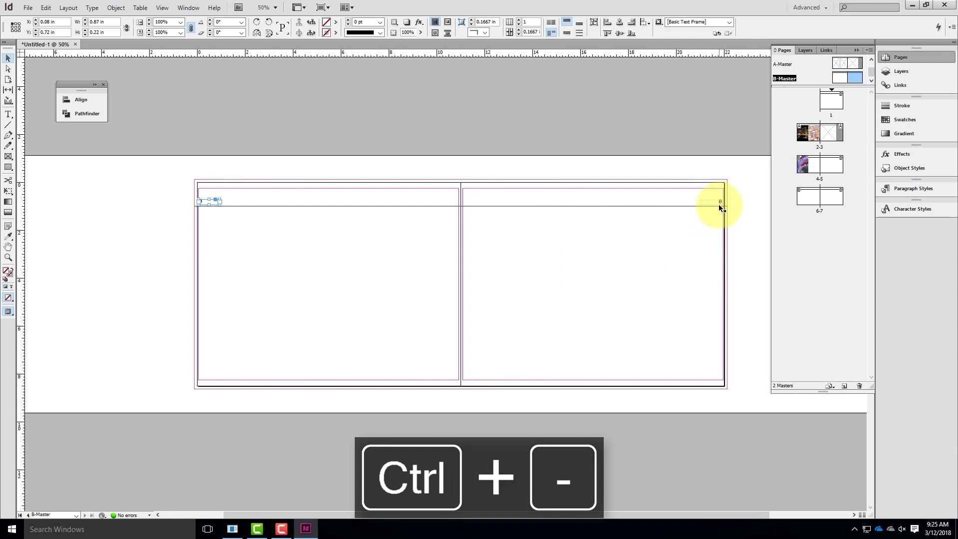
drag(720, 207, 716, 203)
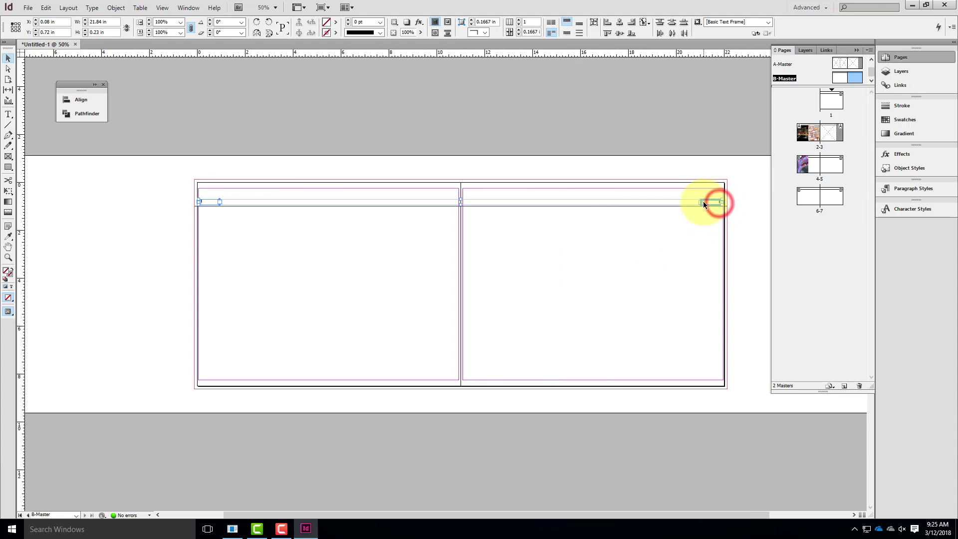
click(607, 34)
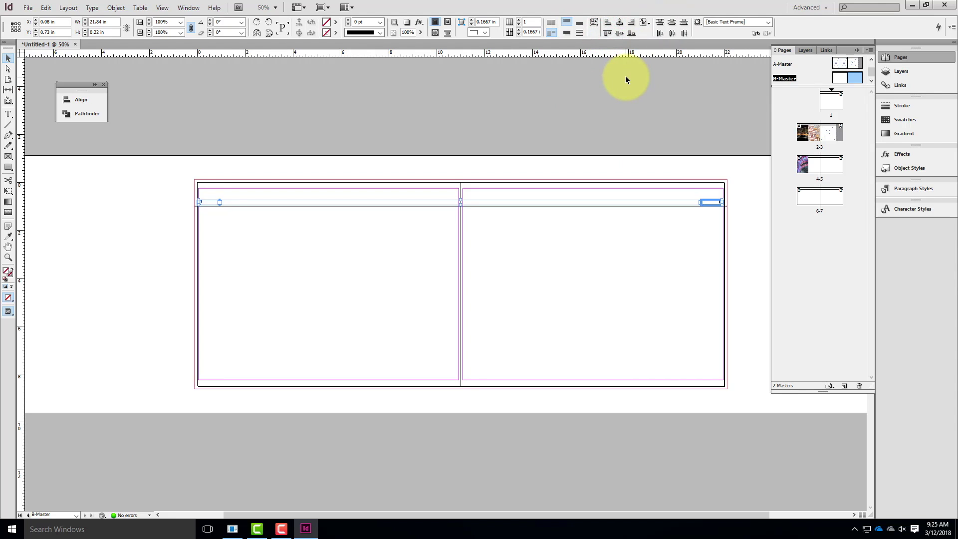
click(612, 112)
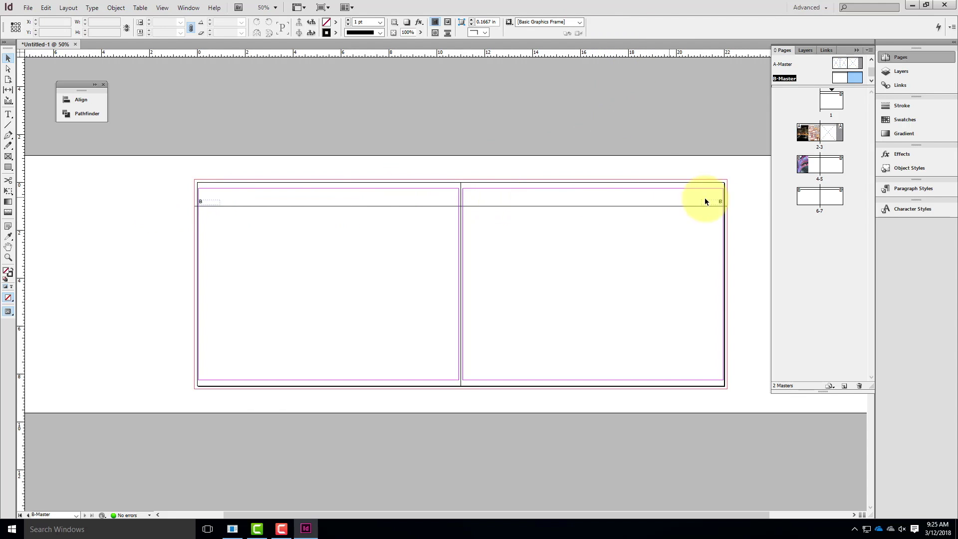
Move the picture on page 4 right to about X 4.325 in to uncover the page number, and check the numbers on pages 4 to 7
double_click(817, 165)
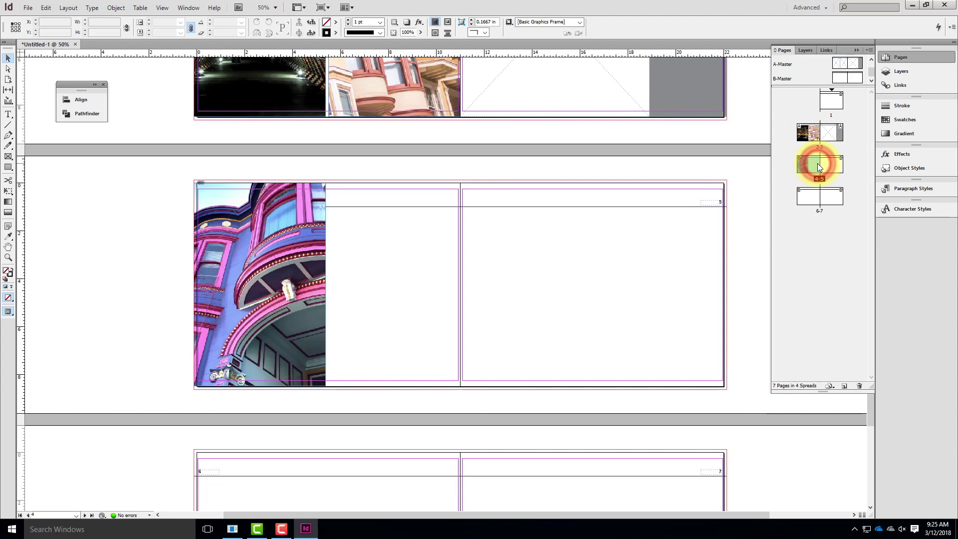
drag(292, 250, 398, 253)
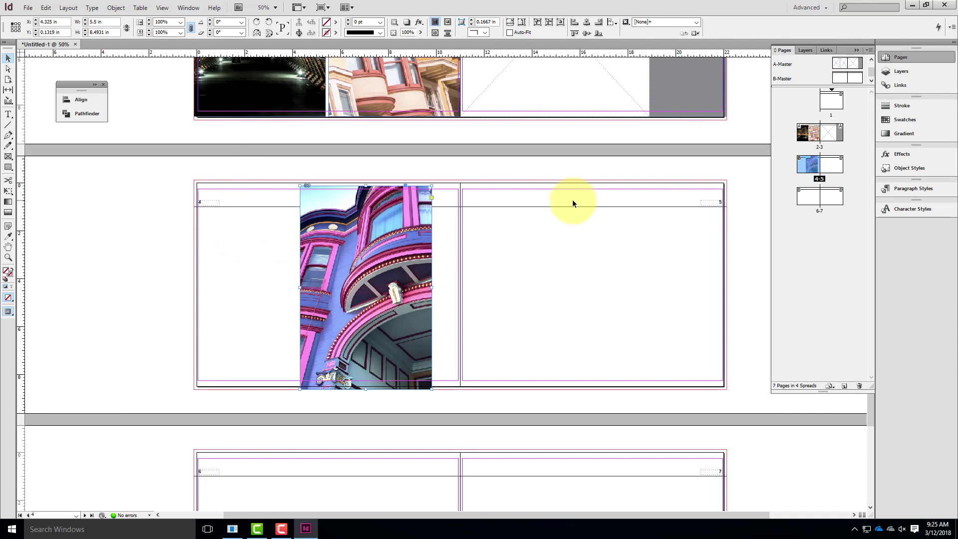
scroll(719, 201, down, 5)
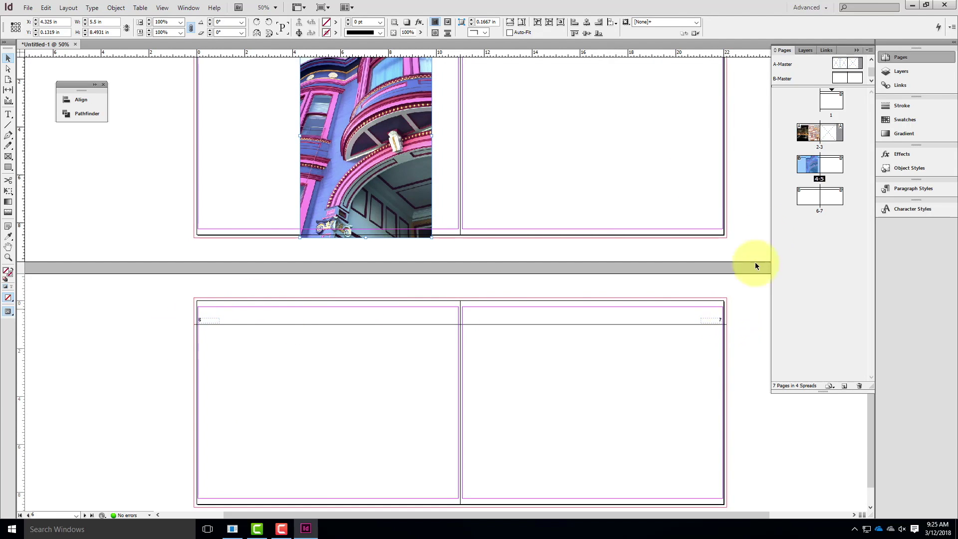
Insert the surname and a space before the page number marker on B-Master's right page, widening the frame leftward to fit
double_click(857, 79)
double_click(591, 200)
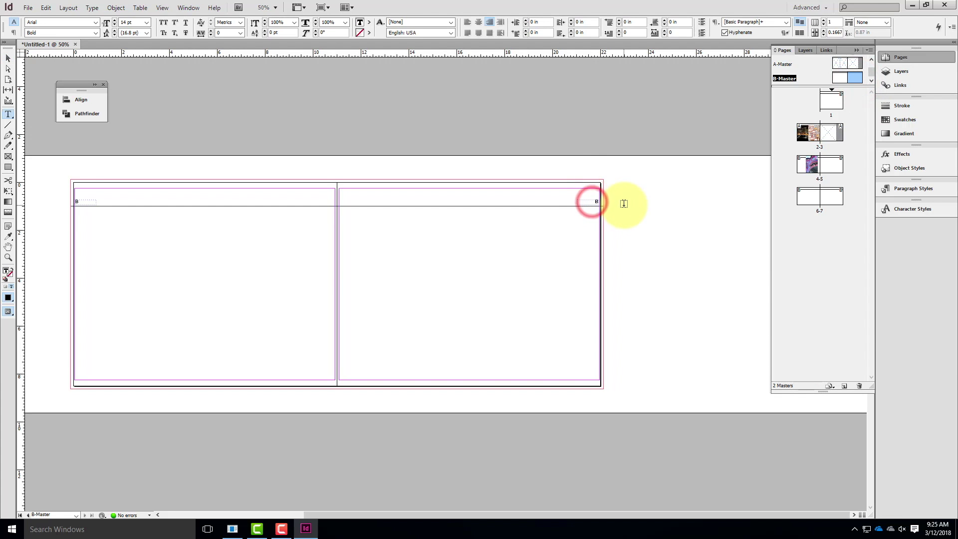
text(Ad)
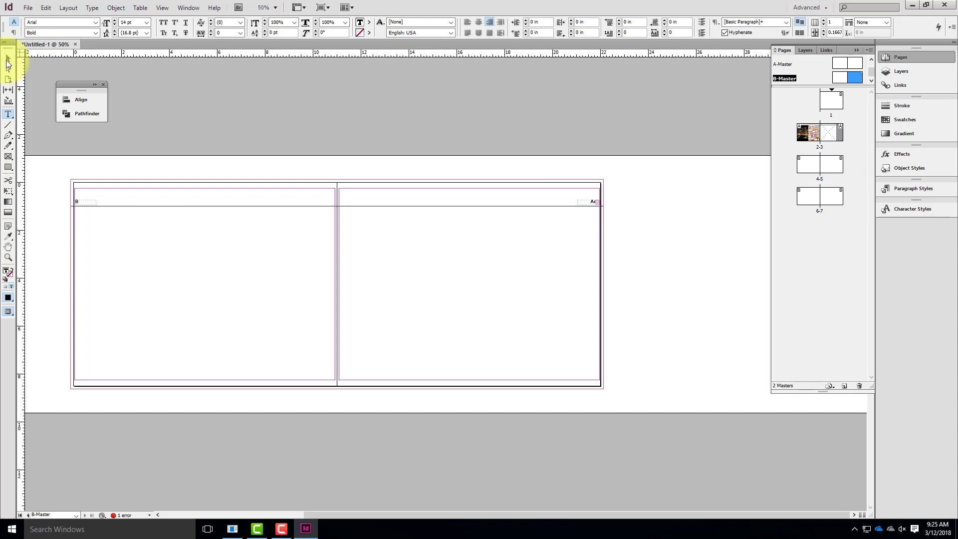
click(8, 59)
drag(577, 201, 567, 199)
click(651, 199)
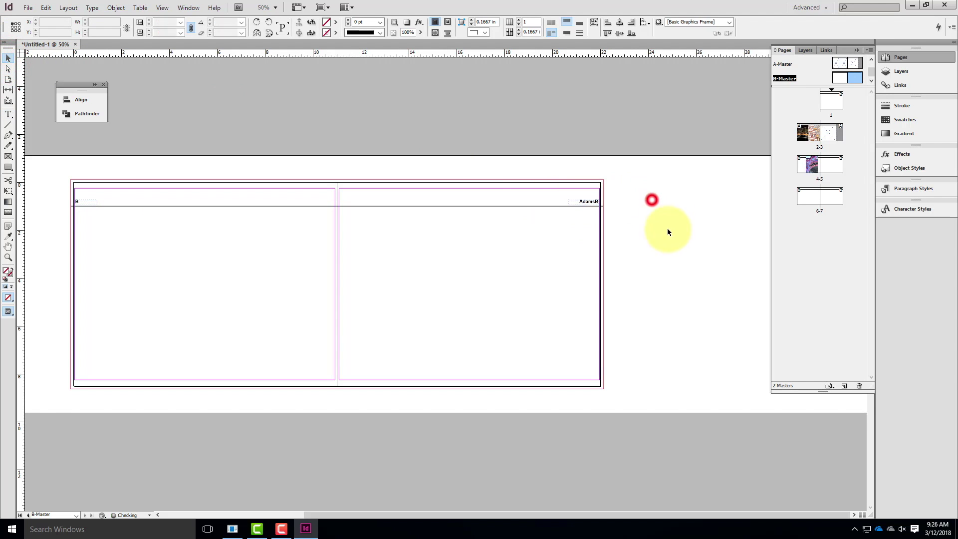
double_click(595, 201)
click(671, 207)
Check the running header on pages 5 and 7 and close the floating Align and Pathfinder group
double_click(839, 161)
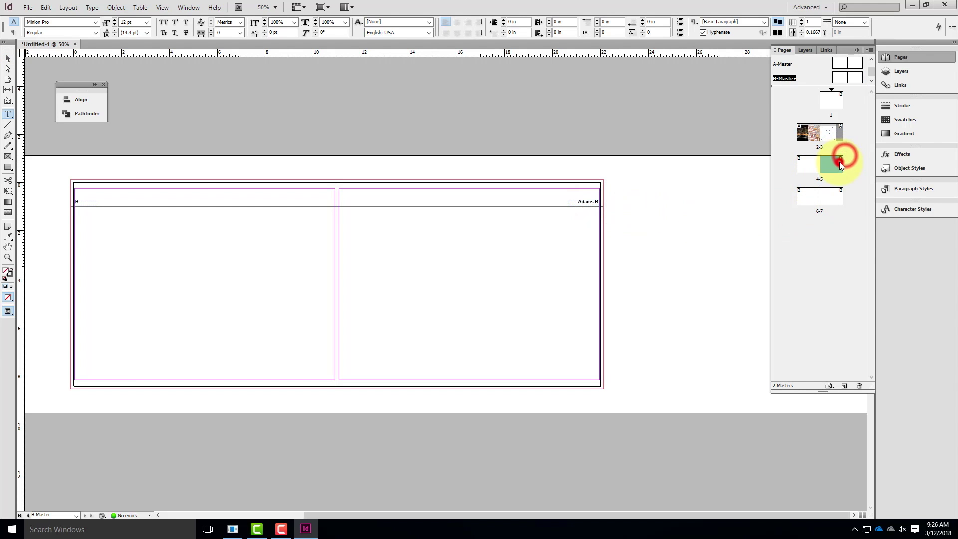
scroll(599, 360, down, 2)
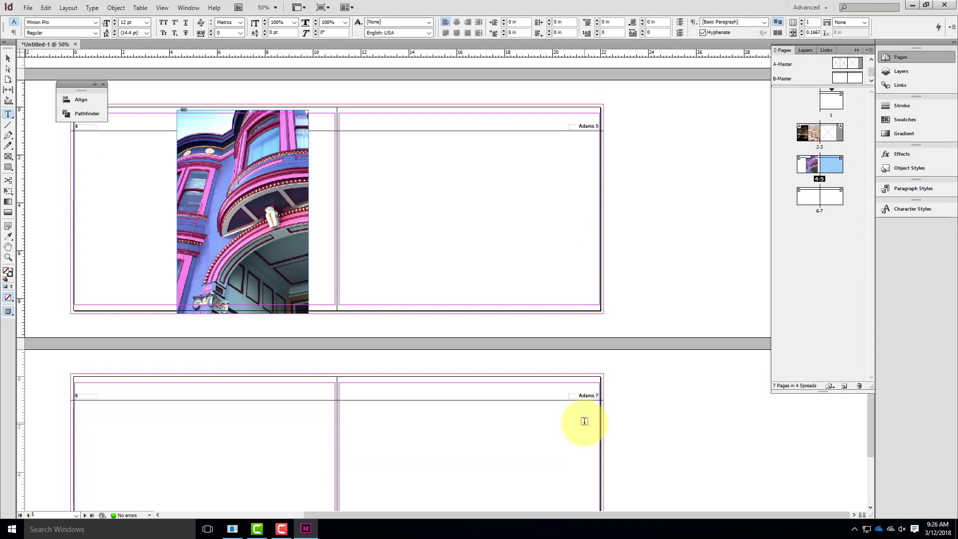
click(97, 84)
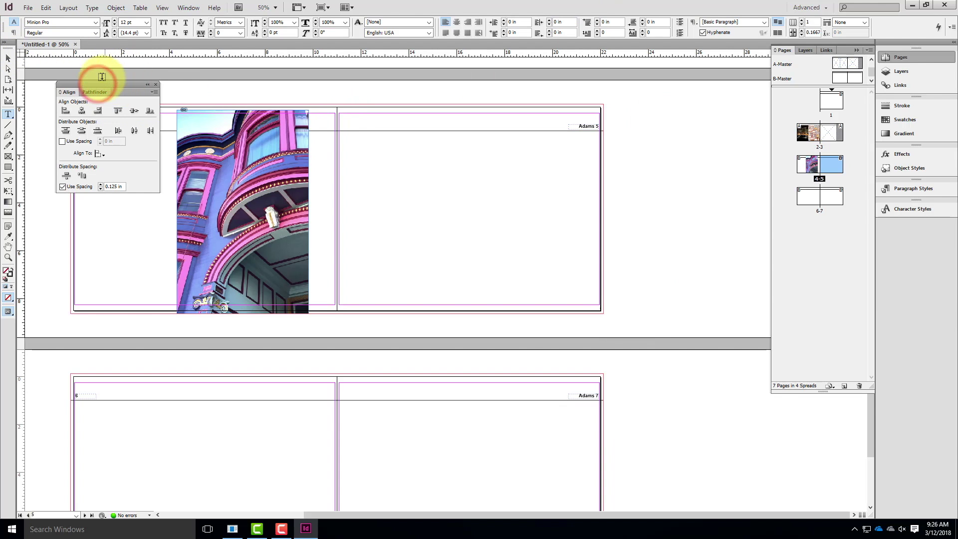
click(155, 84)
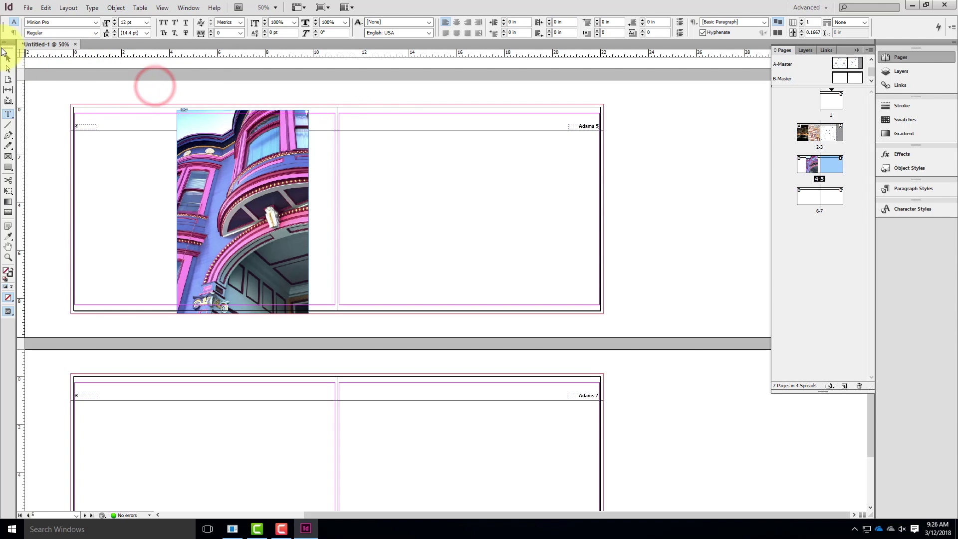
Move the picture on page 4 back to the left bleed edge, at about X -0.125 in and Y 0.0035 in
click(8, 59)
drag(254, 152, 148, 152)
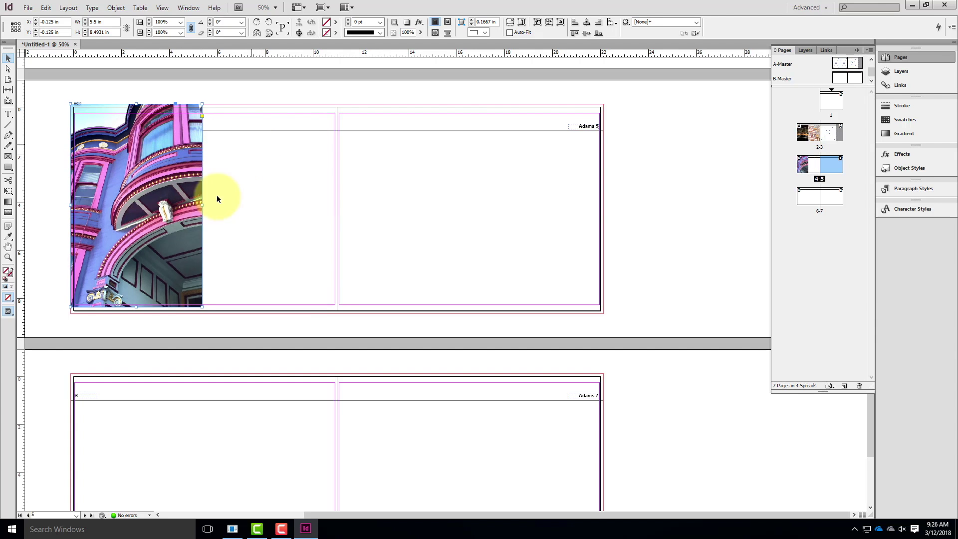
drag(155, 251, 153, 258)
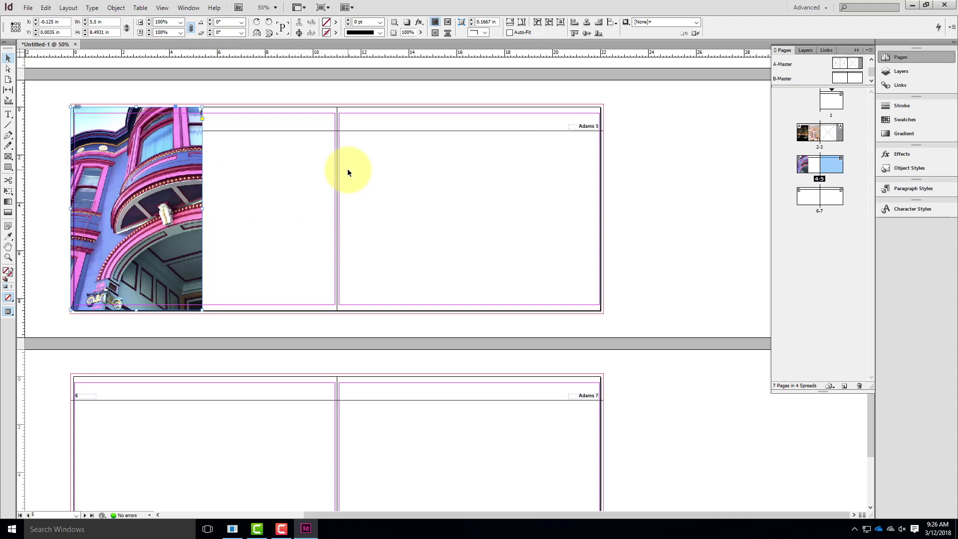
Return to the B-Master spread and add a new layer above the existing one
double_click(838, 78)
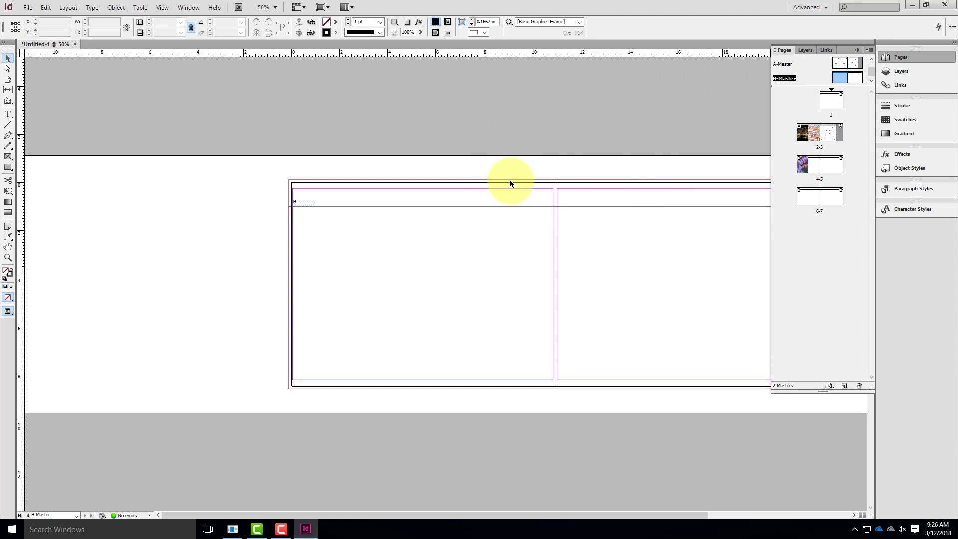
drag(670, 199, 517, 160)
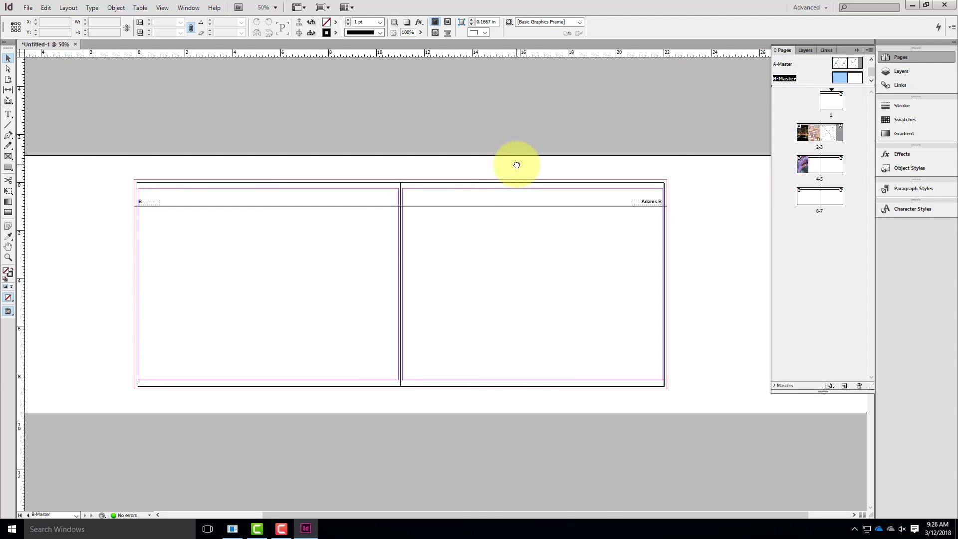
key(ctrl+0)
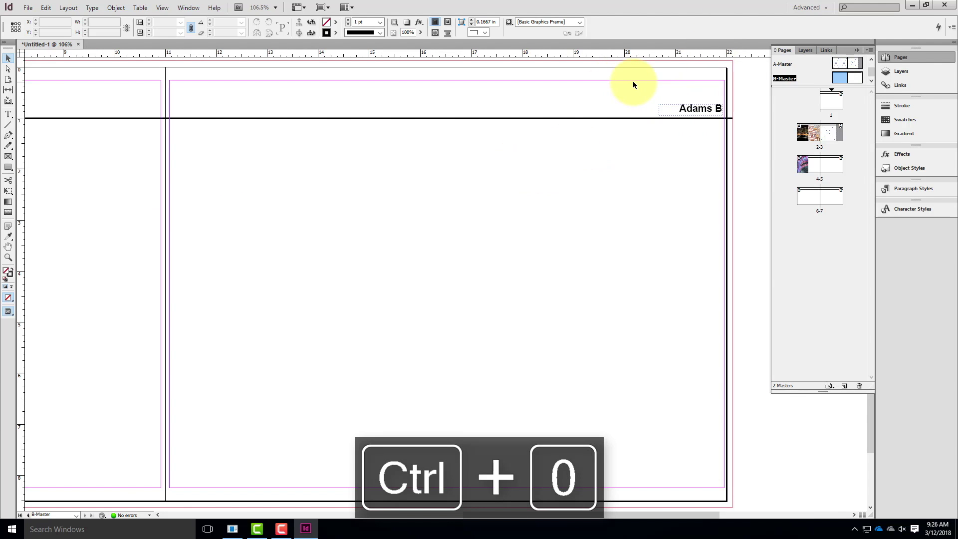
click(808, 49)
click(782, 48)
click(803, 50)
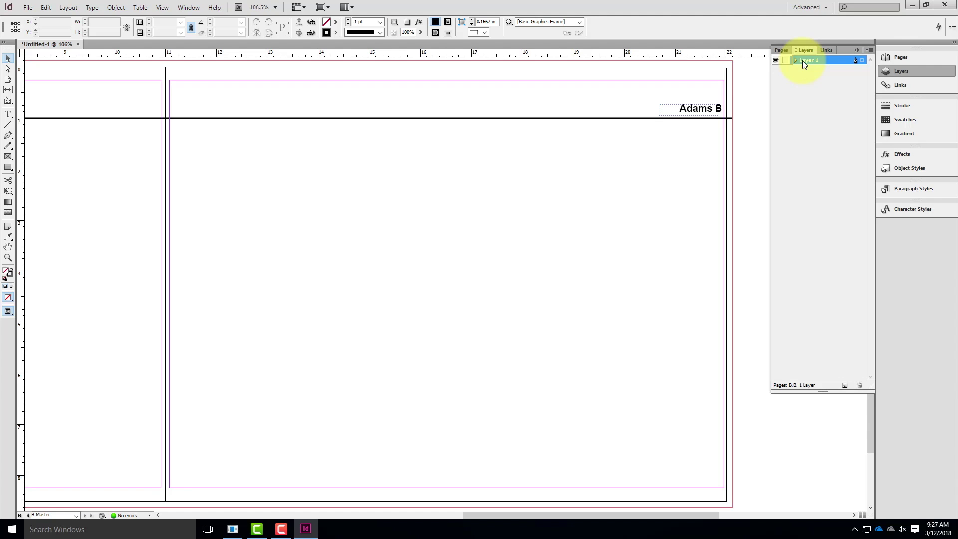
click(846, 386)
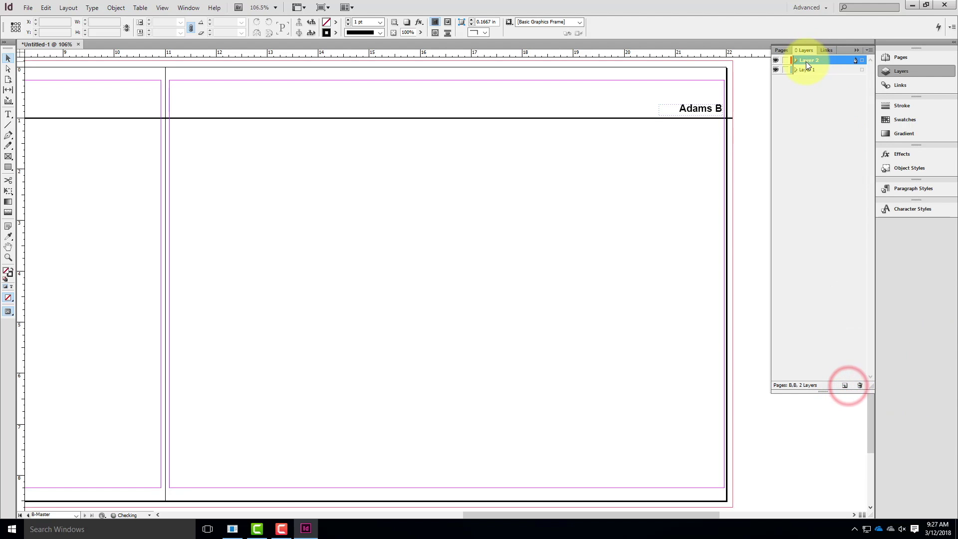
Rename the new upper layer as "Masters - Text"
double_click(808, 59)
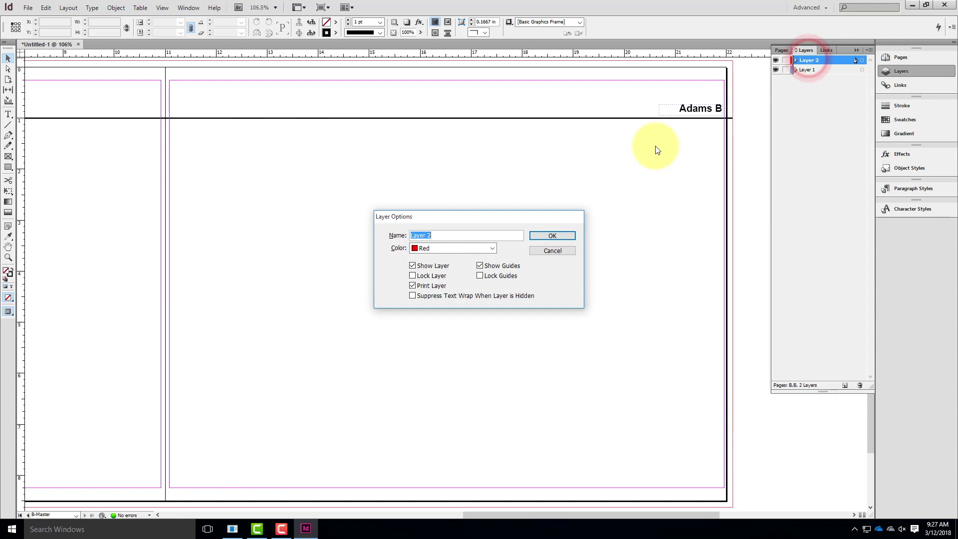
text(Masters)
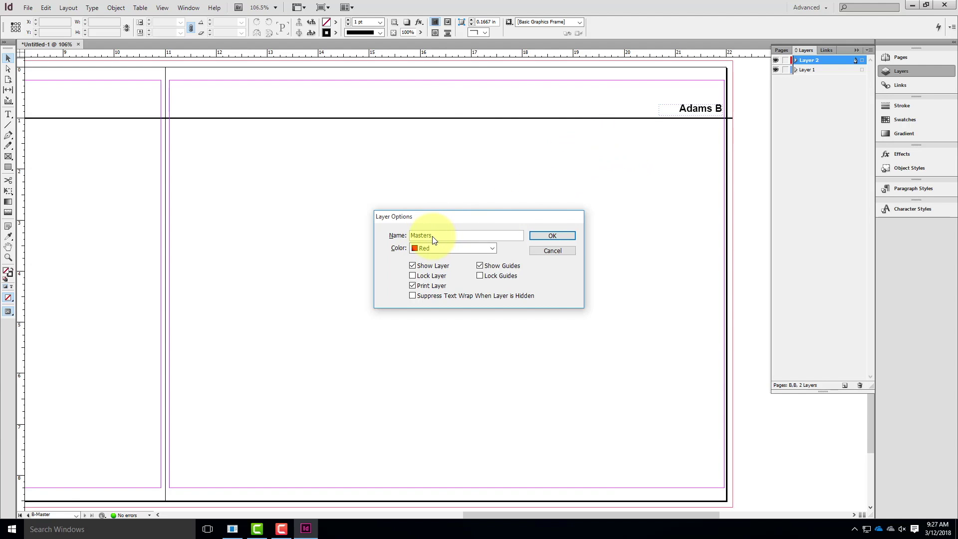
text(Texty)
key(BackSpace)
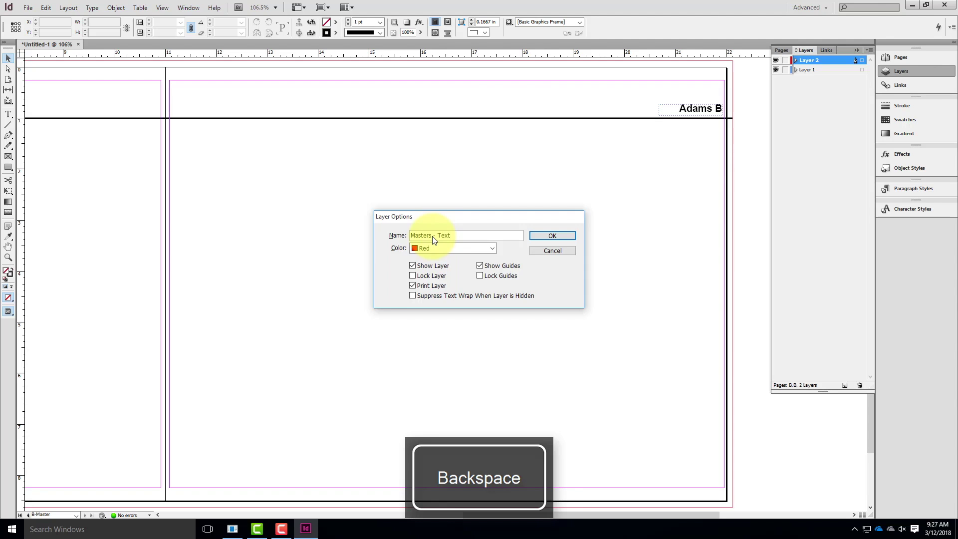
click(563, 236)
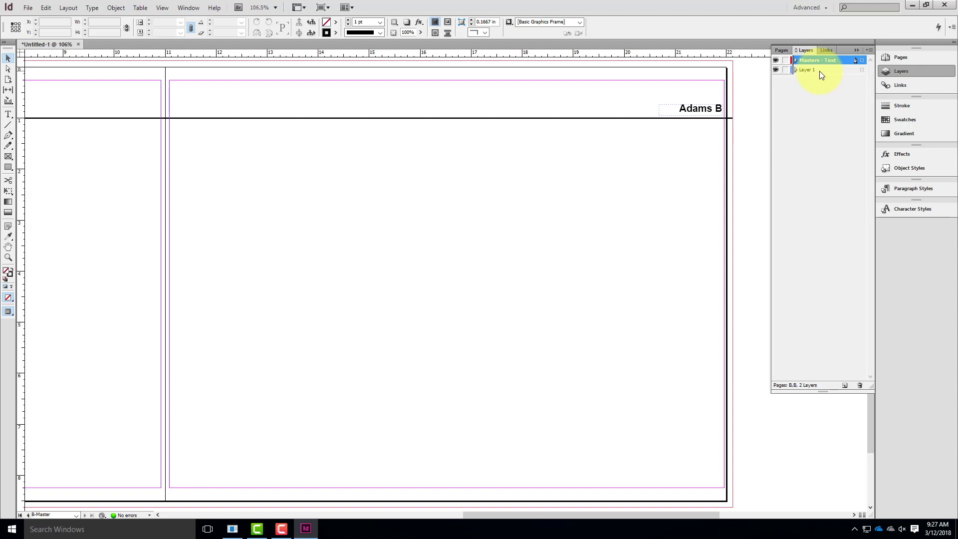
Move both page number frames and the header line on B-Master to the Masters - Text layer, and make Layer 1 active again
click(695, 112)
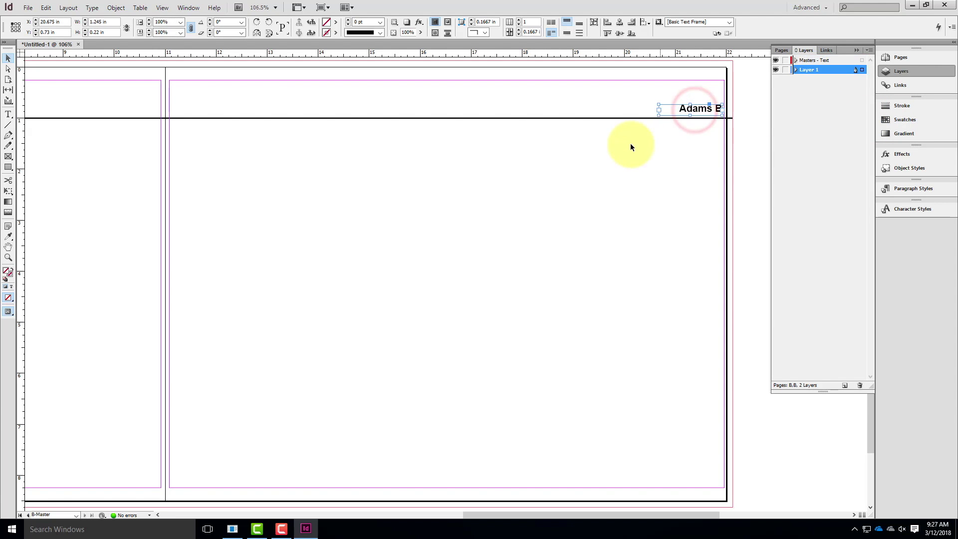
drag(624, 142, 603, 106)
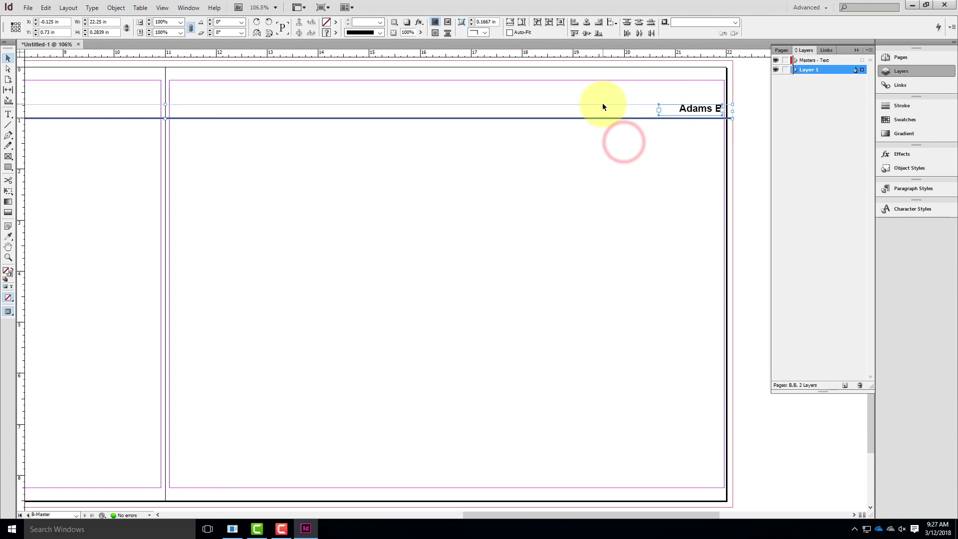
drag(197, 145, 853, 188)
click(268, 151)
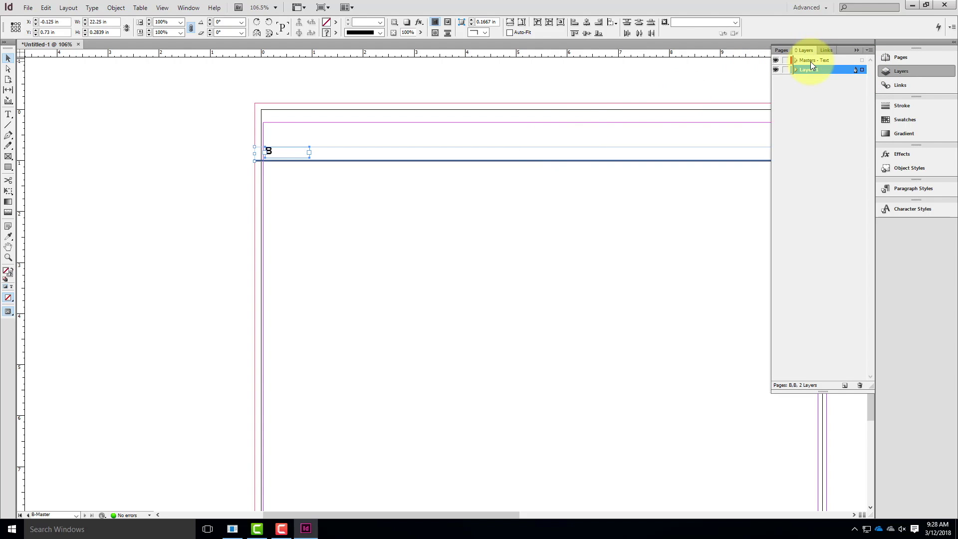
click(861, 70)
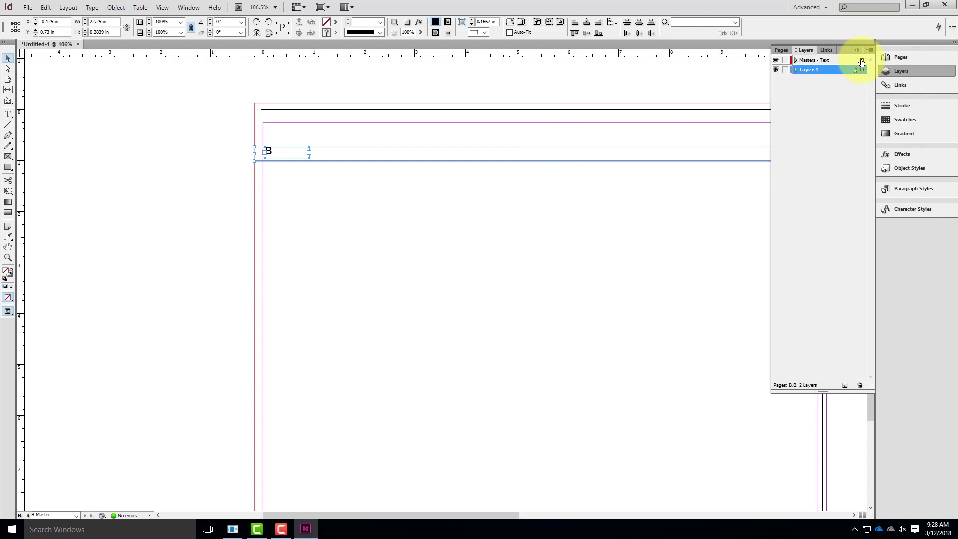
drag(861, 62, 861, 61)
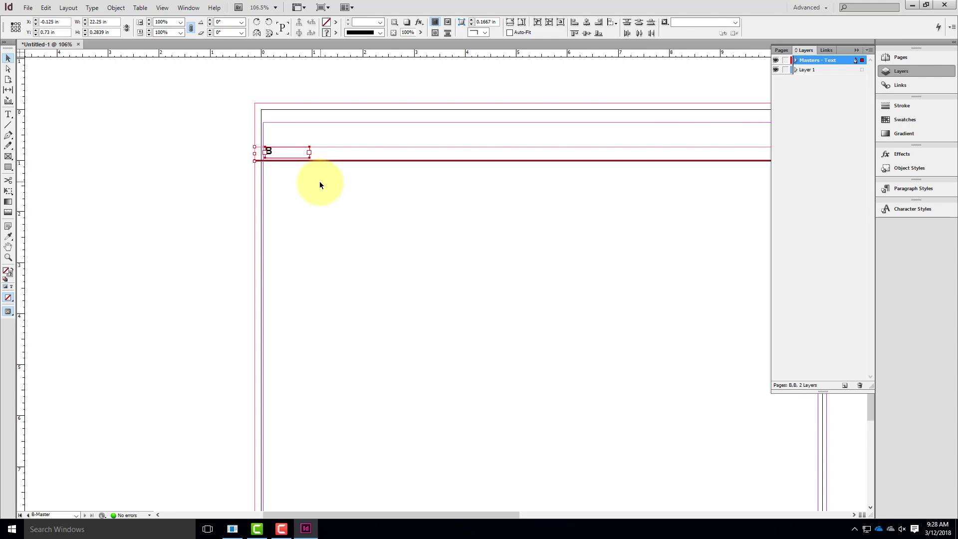
click(316, 93)
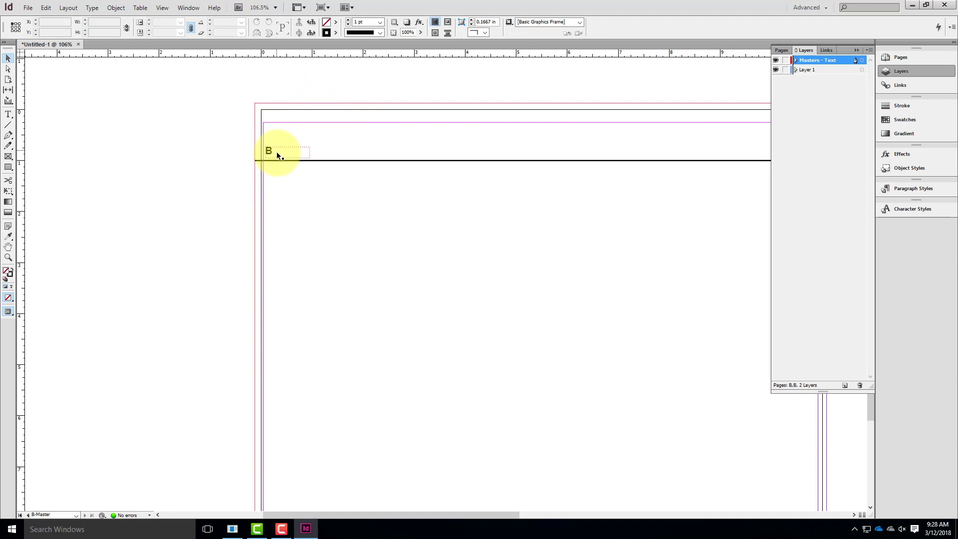
click(831, 72)
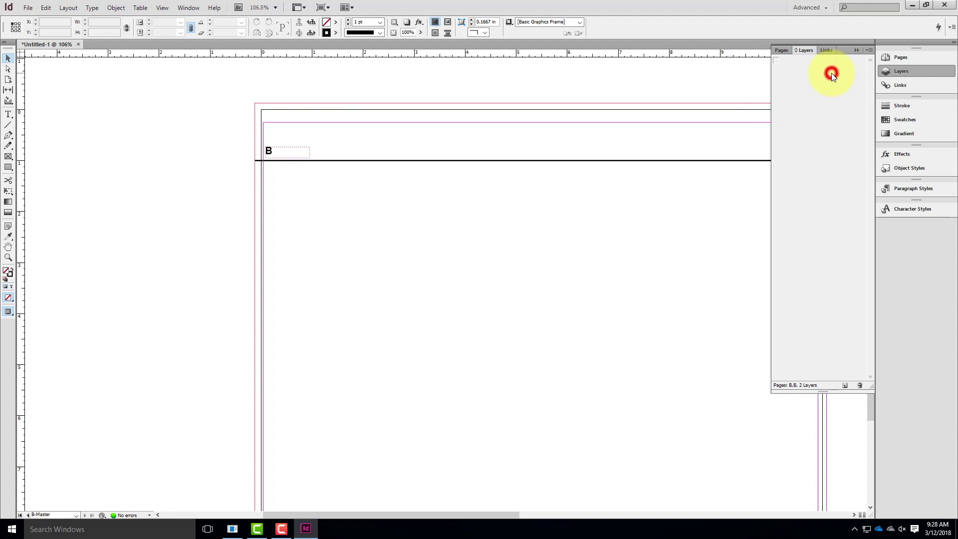
Start a new section on page 4 with automatic page numbering and the section marker "Project 1"
click(901, 58)
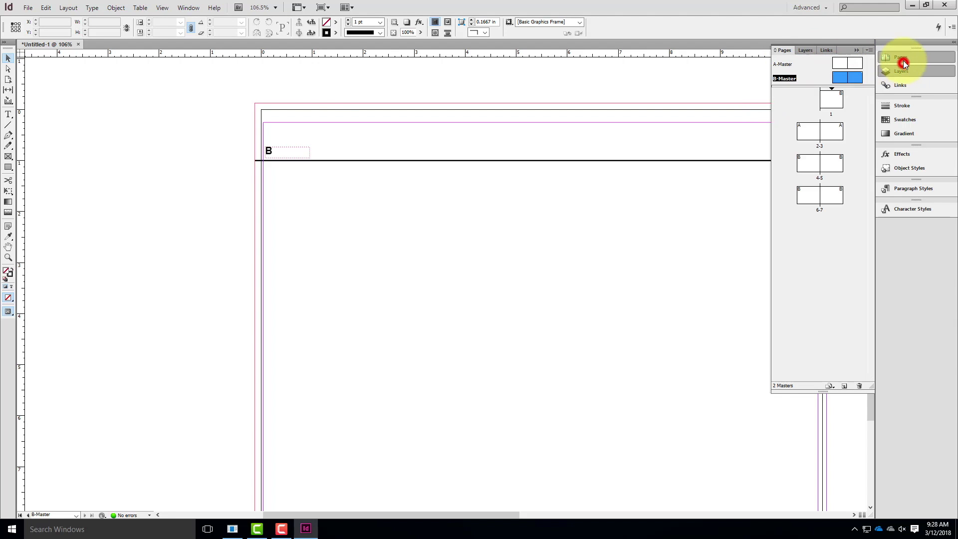
double_click(804, 168)
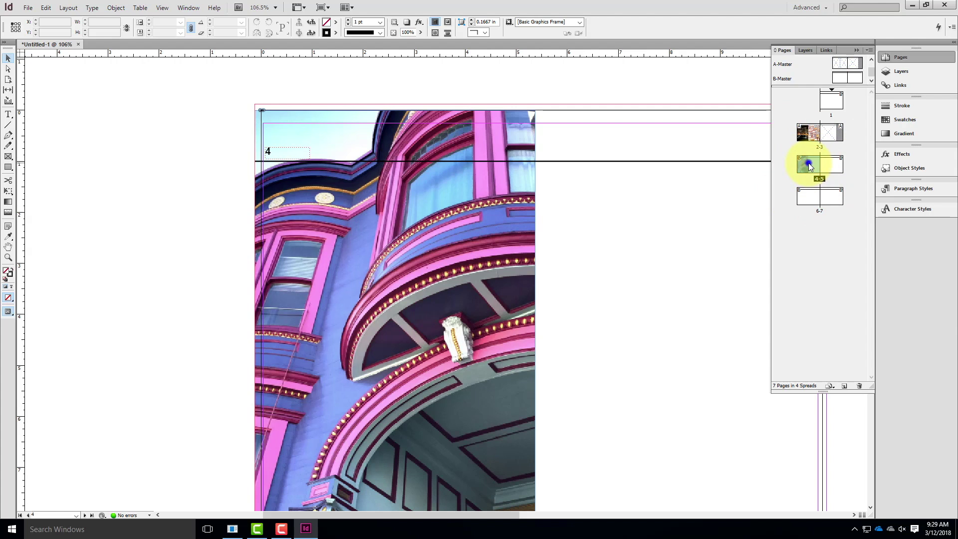
right_click(809, 164)
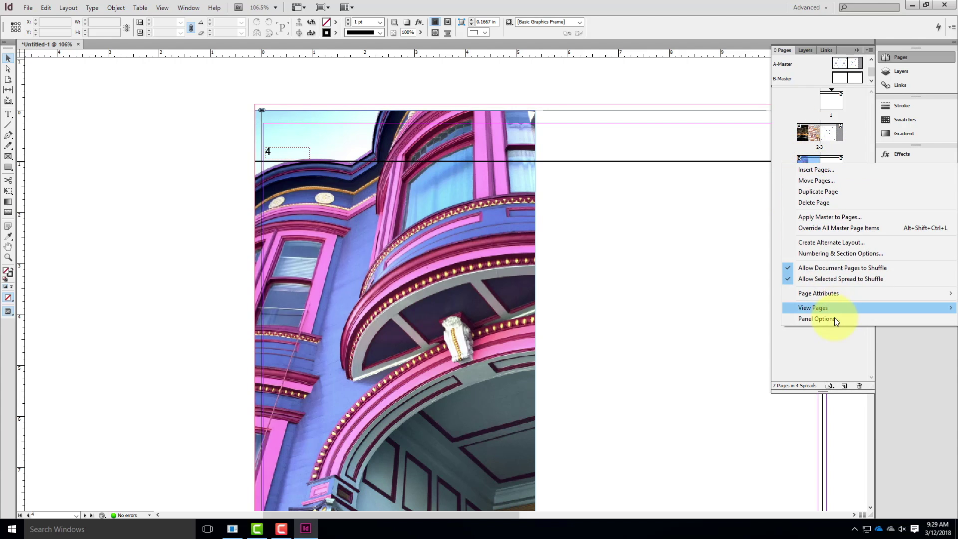
click(830, 254)
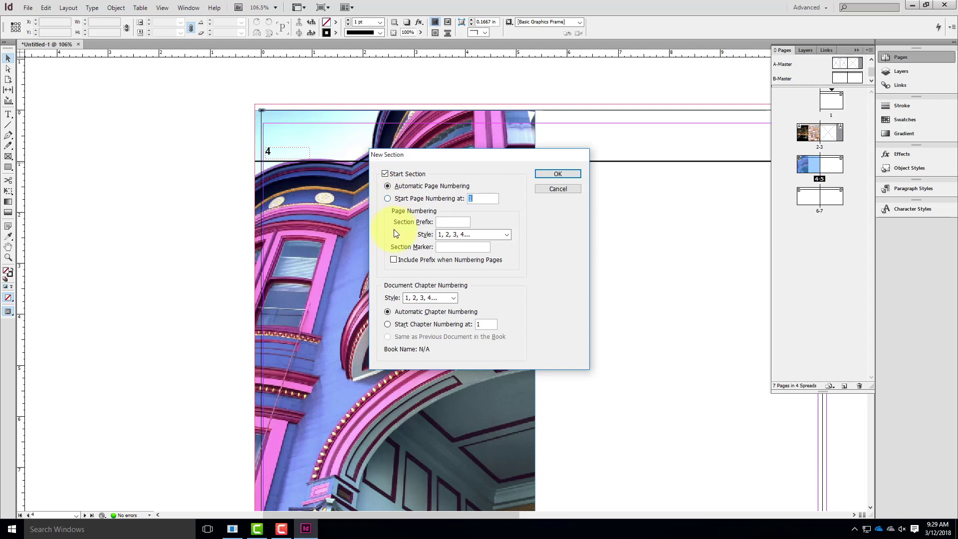
click(443, 247)
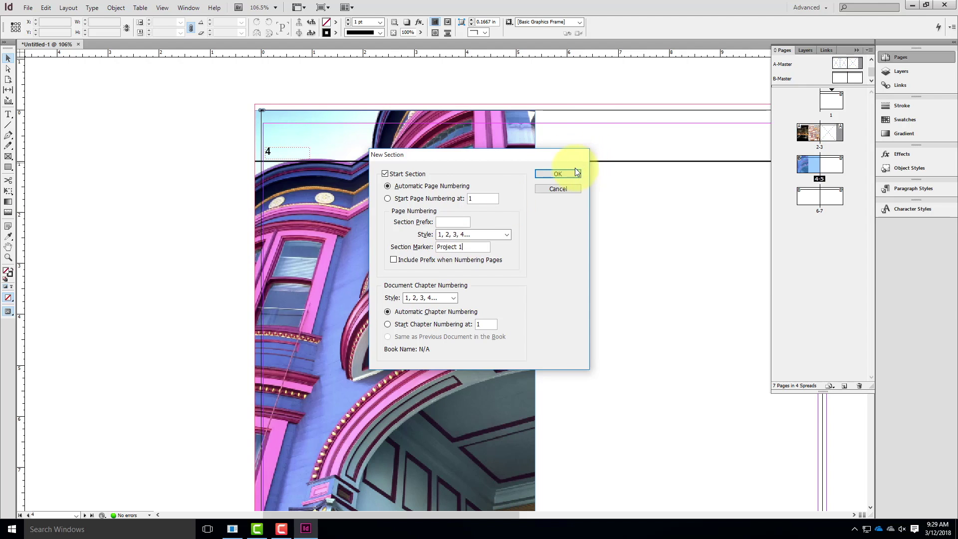
click(559, 174)
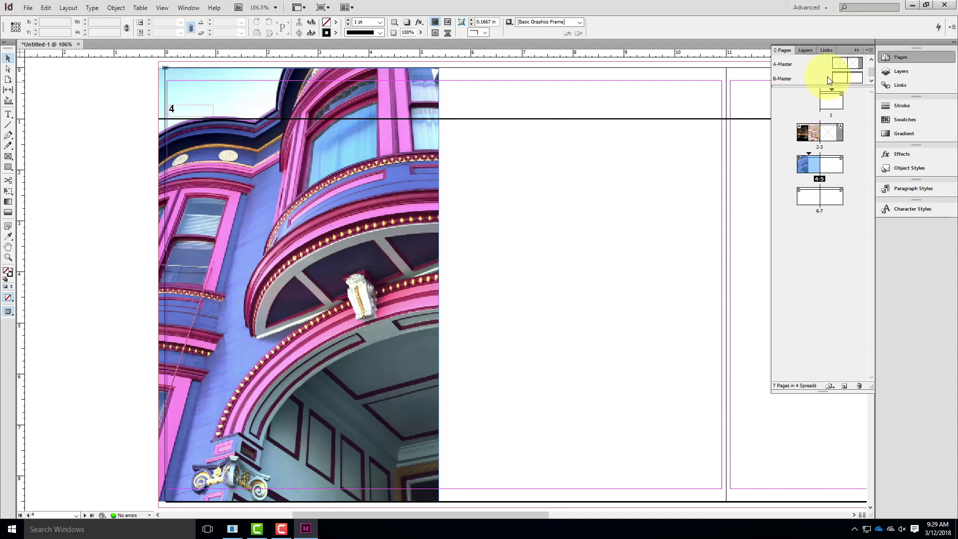
Add a hyphen and a Section Marker after the page number in the header on B-Master's left page
double_click(842, 77)
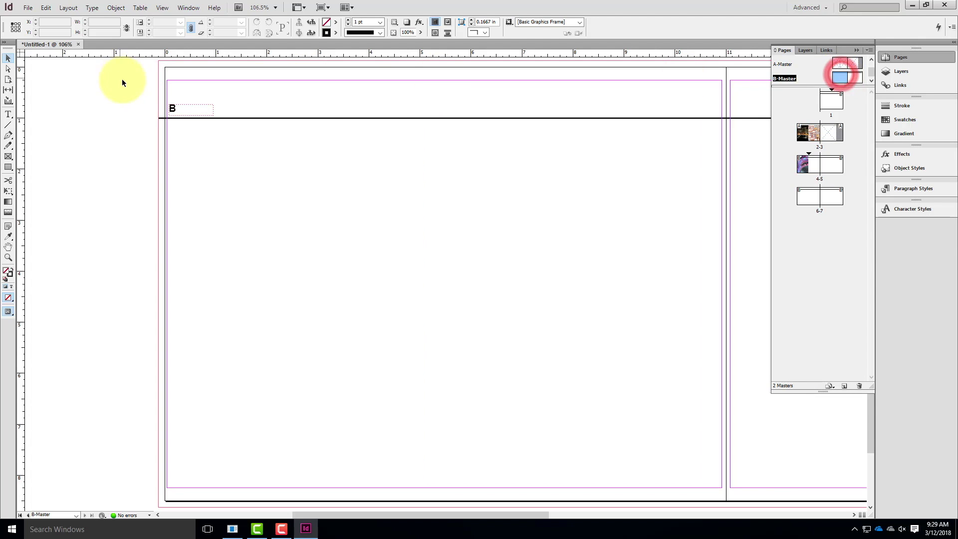
click(192, 109)
double_click(190, 110)
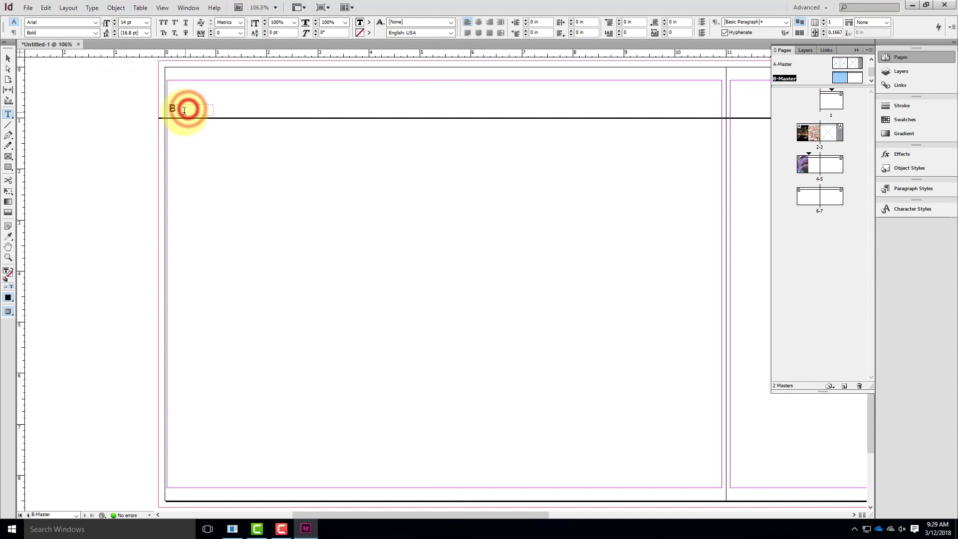
text(-)
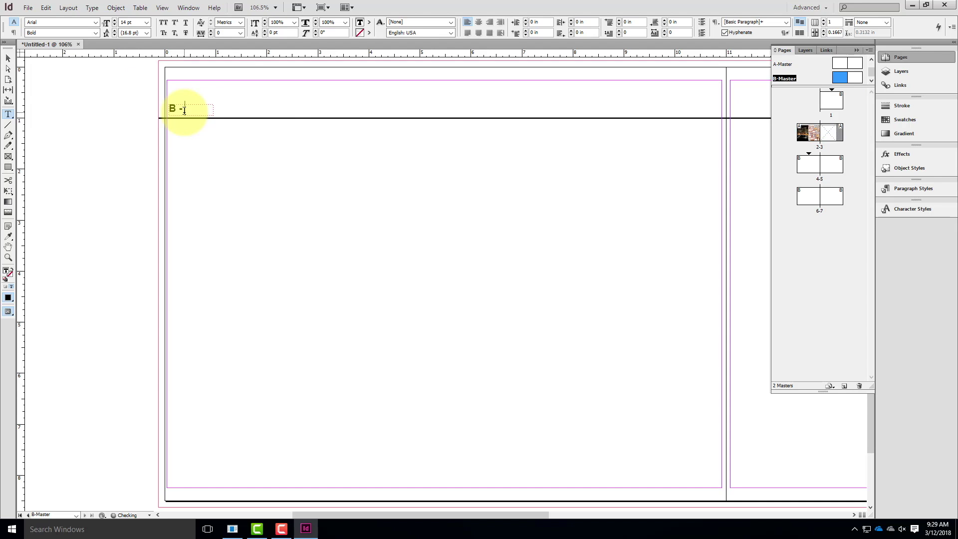
click(92, 8)
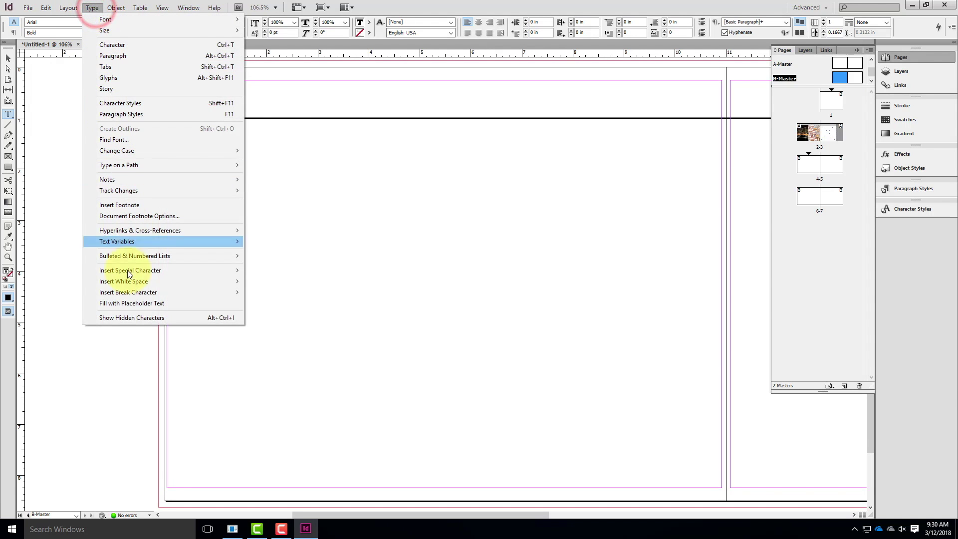
mouse_move(218, 282)
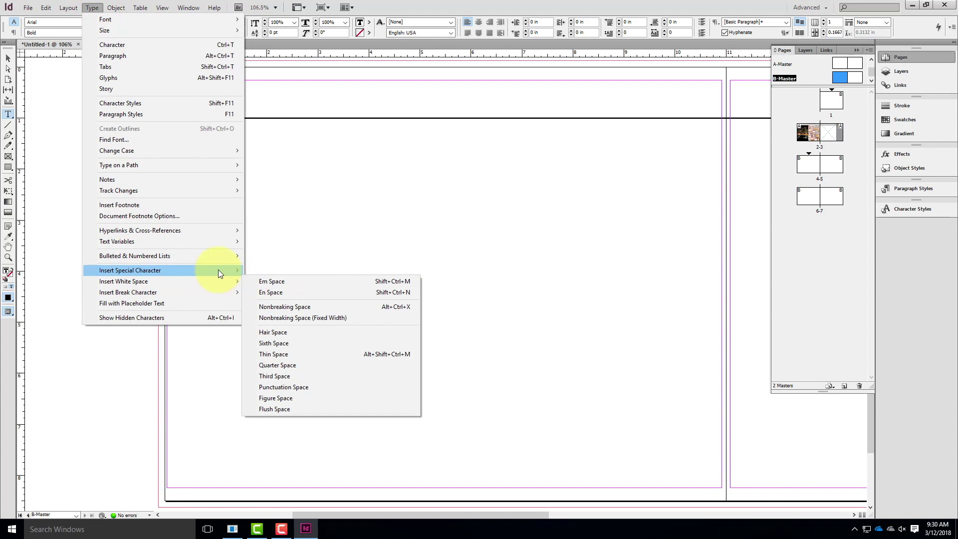
mouse_move(278, 279)
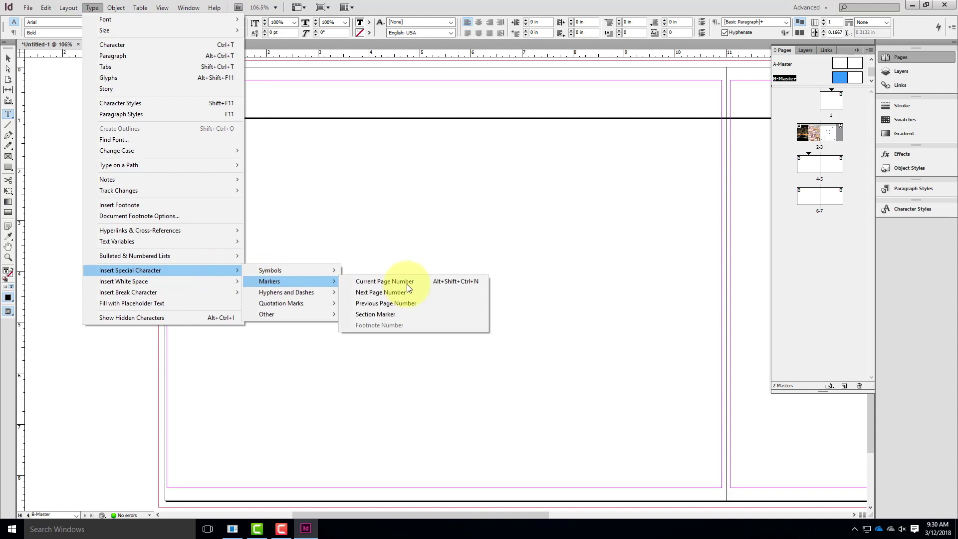
click(396, 314)
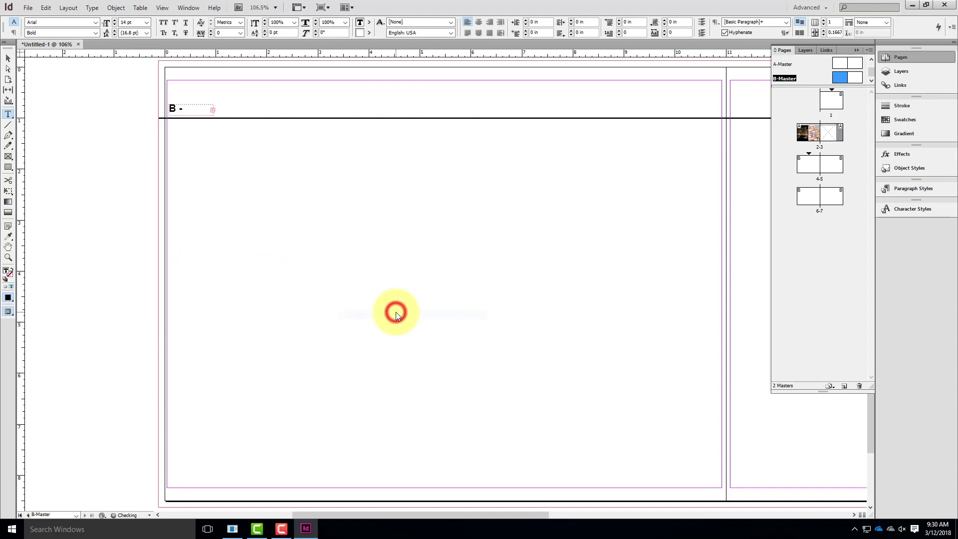
Widen the left header frame on B-Master to about 1.82 in and check the header on page 4
click(8, 58)
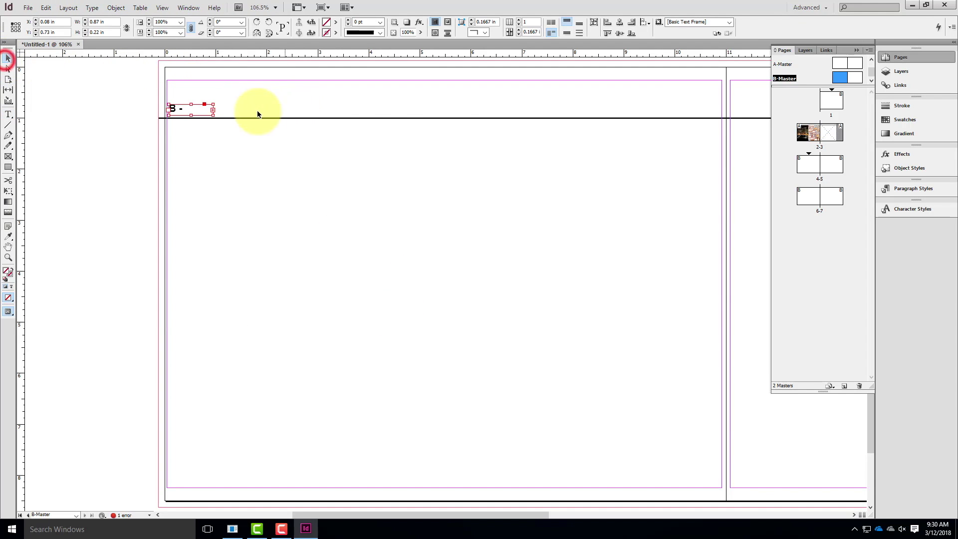
drag(212, 111, 261, 114)
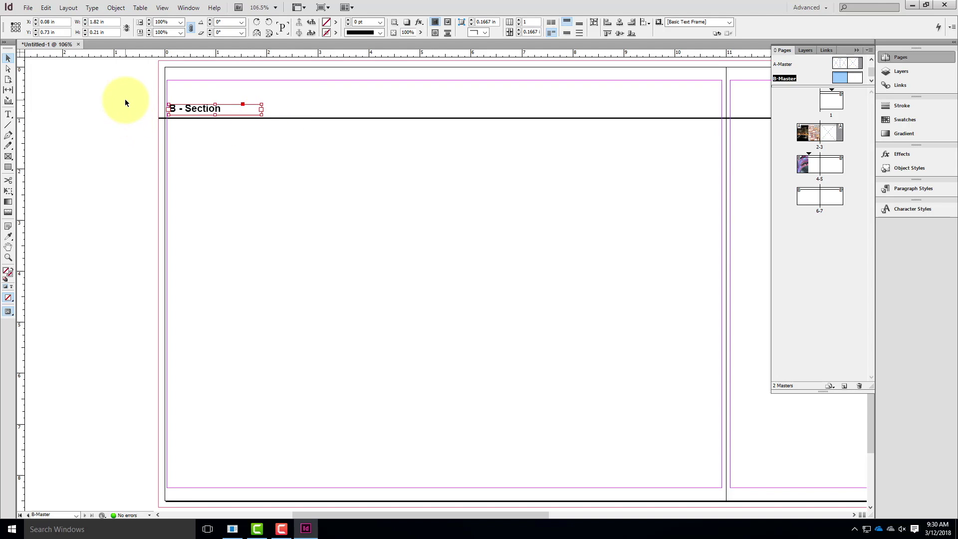
click(124, 100)
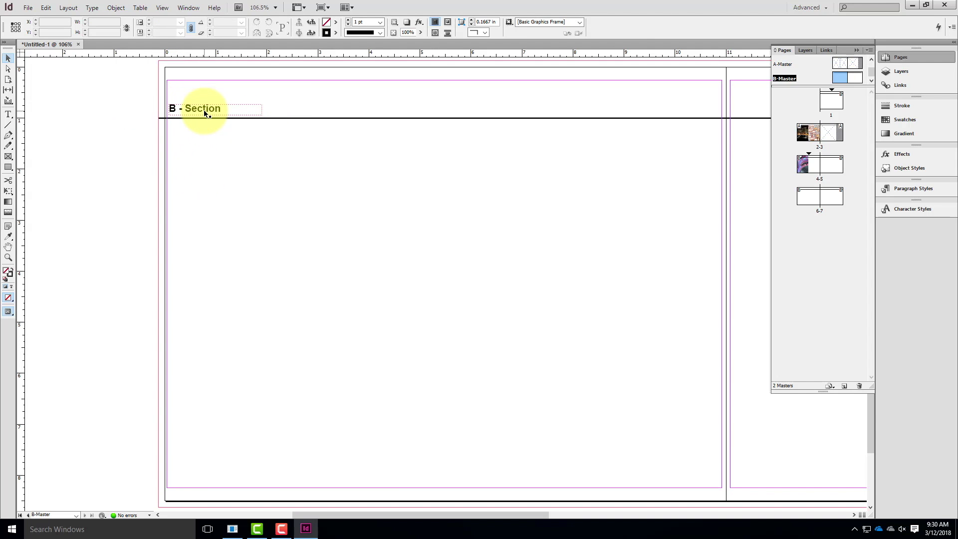
double_click(813, 167)
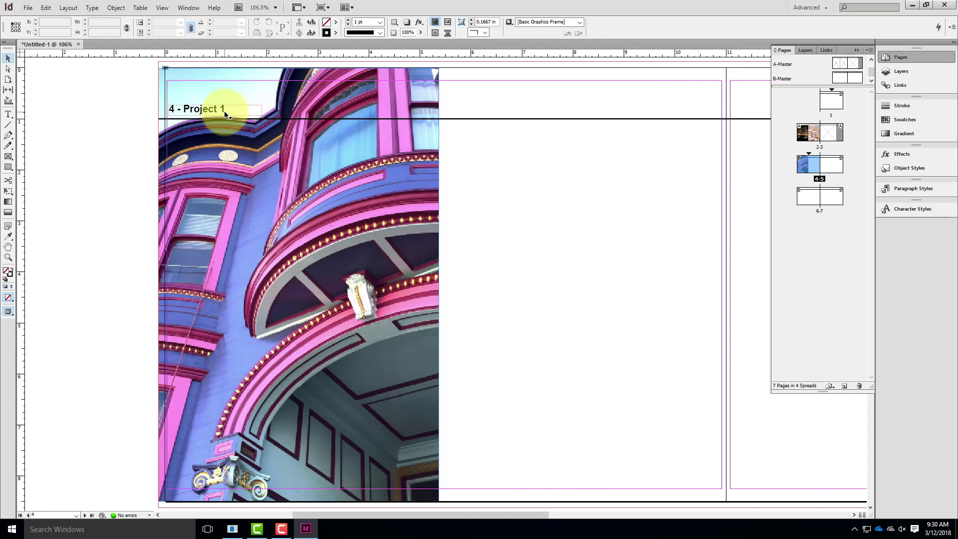
Start a new section on page 6 with the section marker "Project 2" and compare its header with page 4's
double_click(811, 198)
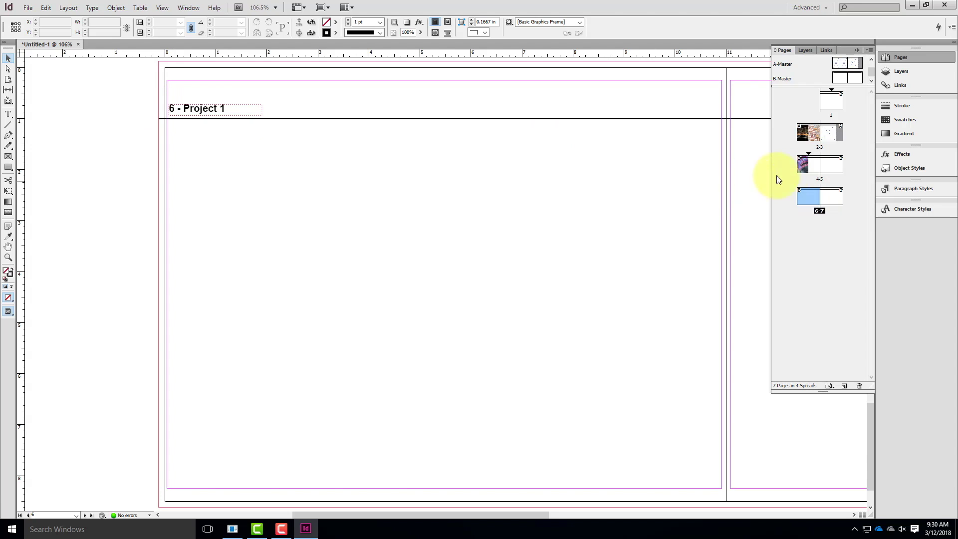
right_click(810, 194)
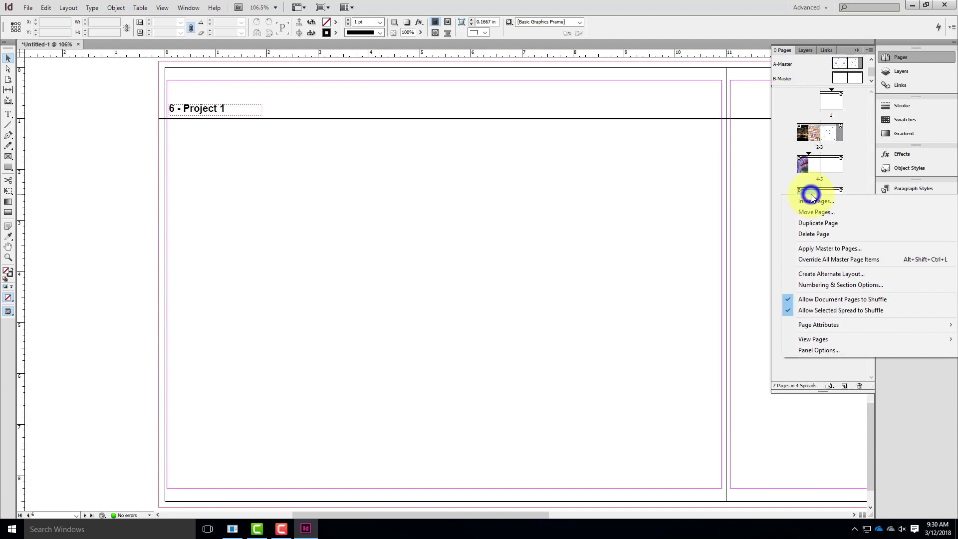
click(828, 284)
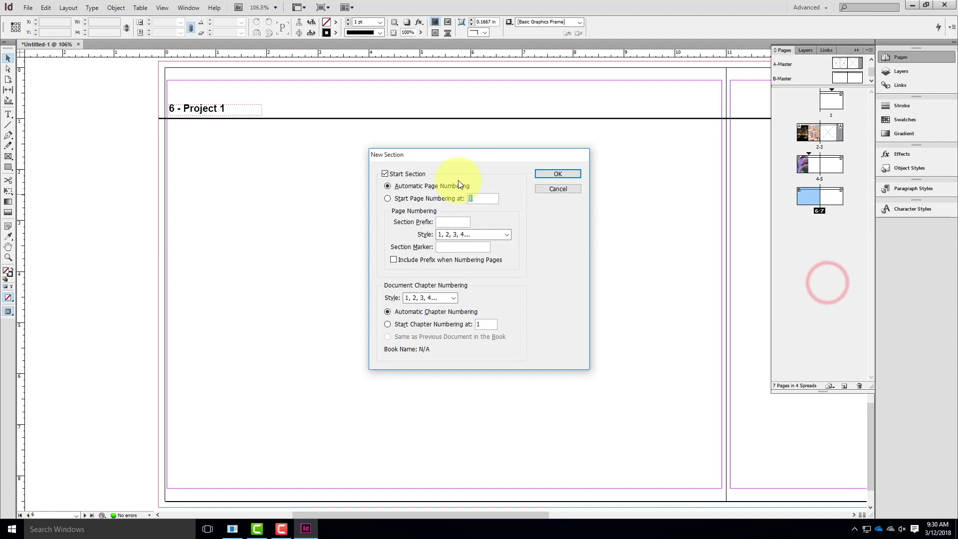
click(453, 246)
text(Project 2)
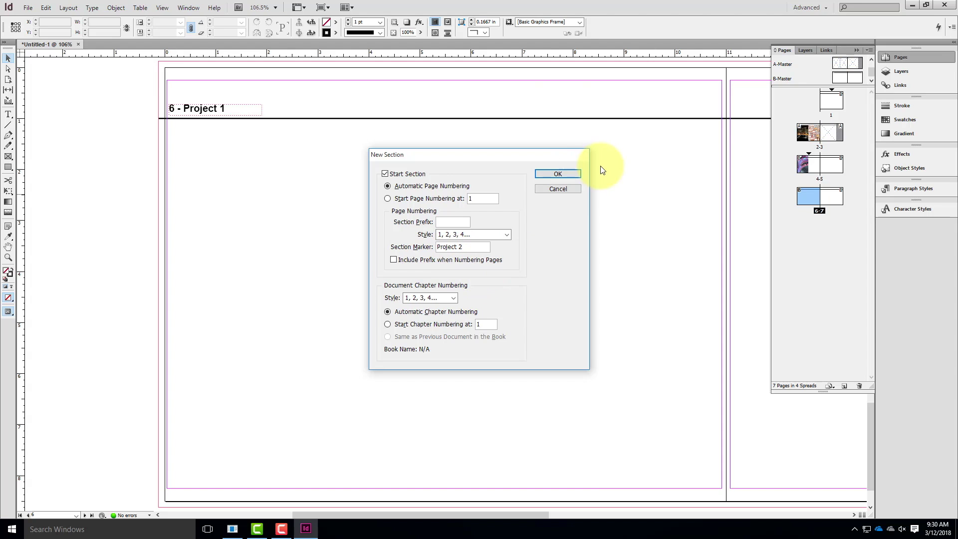
click(574, 173)
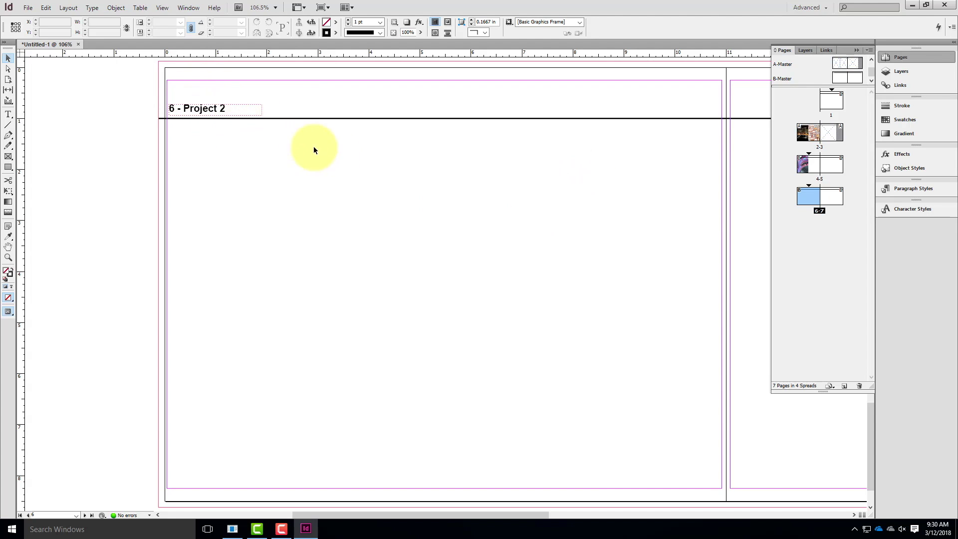
scroll(336, 150, up, 10)
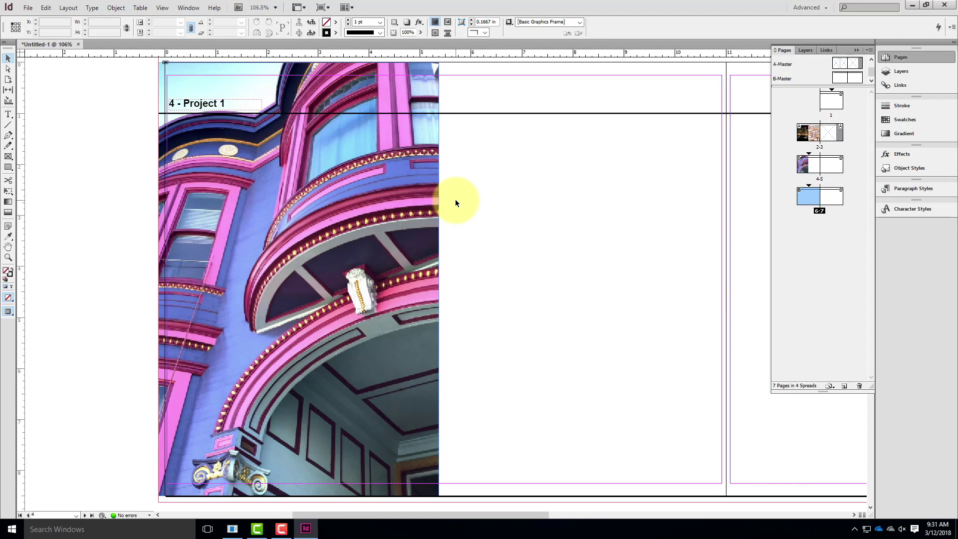
scroll(449, 198, up, 3)
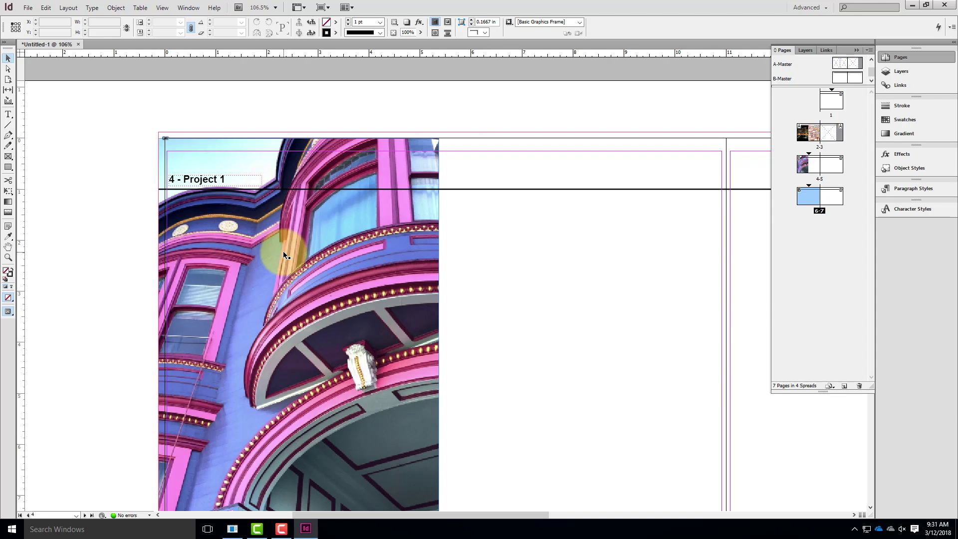
scroll(283, 254, down, 3)
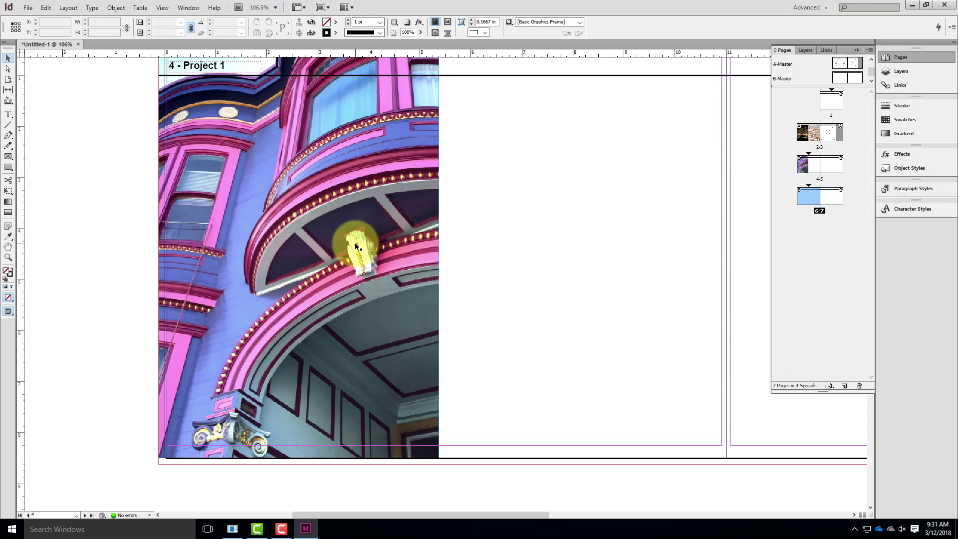
scroll(399, 213, up, 3)
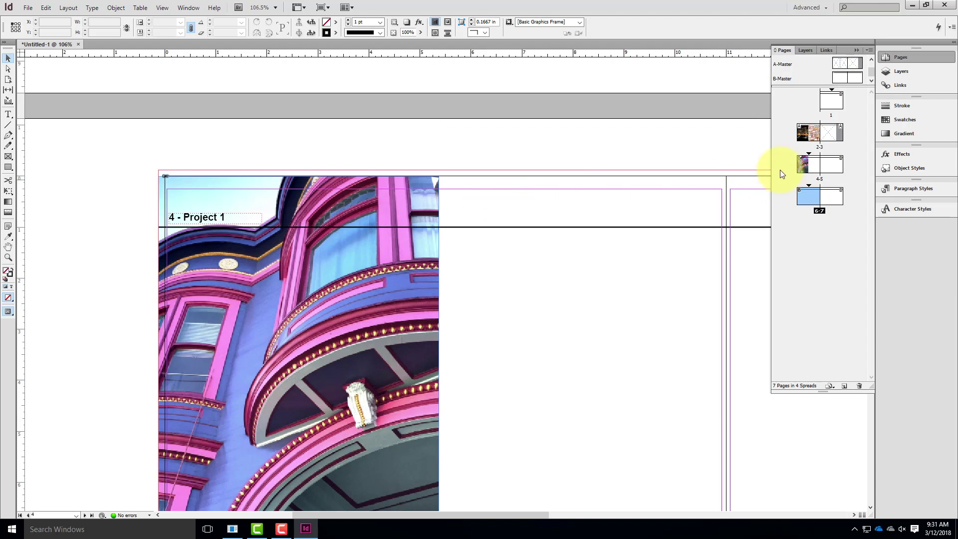
Draw a text frame about 2.75 in wide and 7 in tall inside page 3's dark grey sidebar, below the header band
double_click(837, 131)
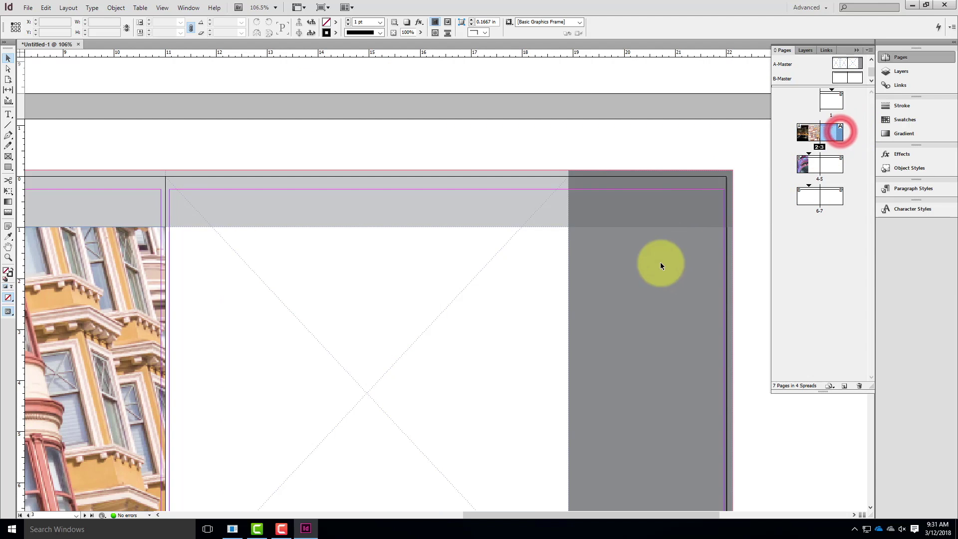
drag(710, 232, 573, 129)
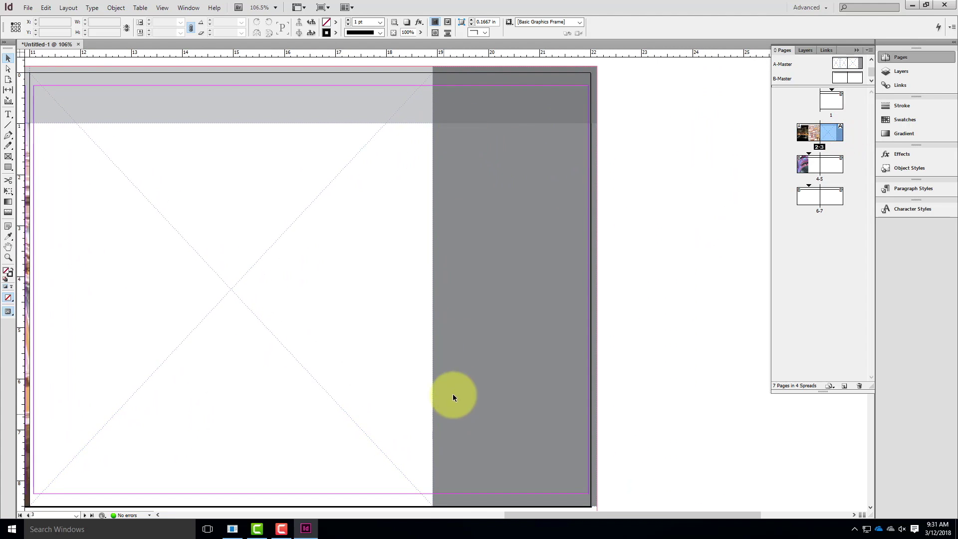
click(8, 114)
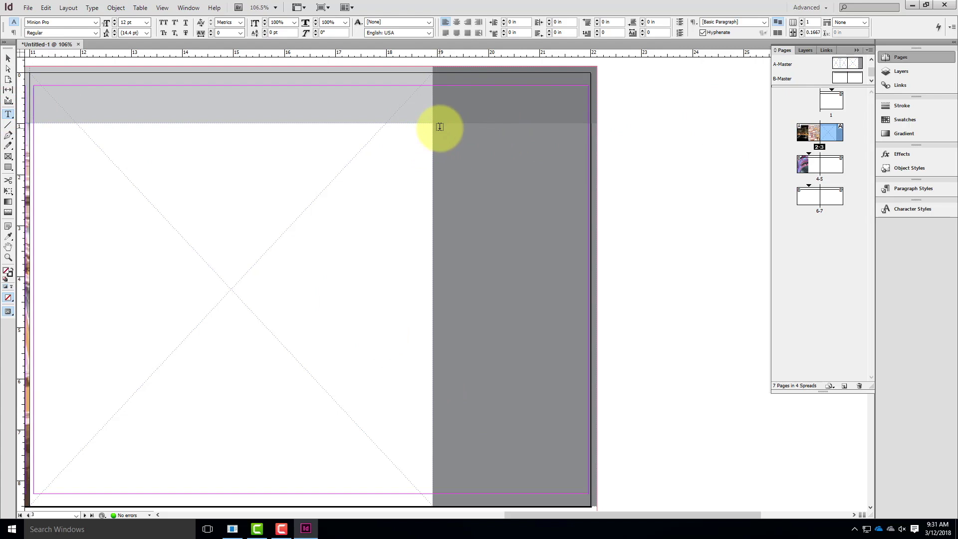
drag(438, 129, 577, 490)
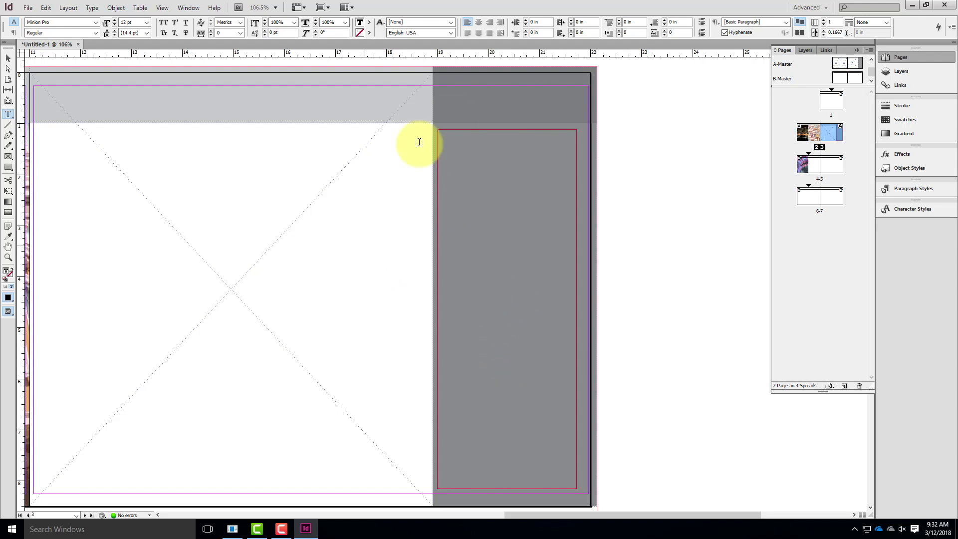
Fill the sidebar text frame on page 3 with placeholder text and select all the text in it
click(444, 140)
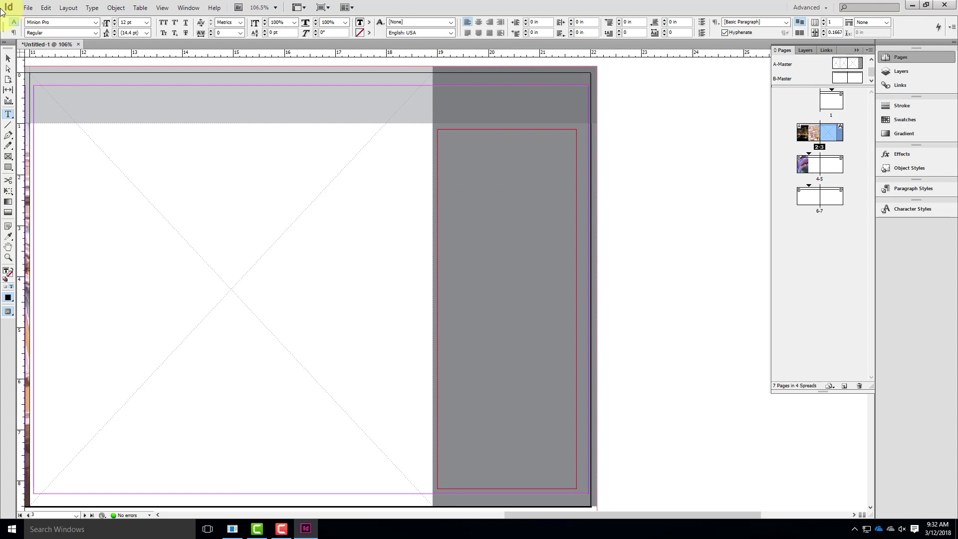
click(95, 8)
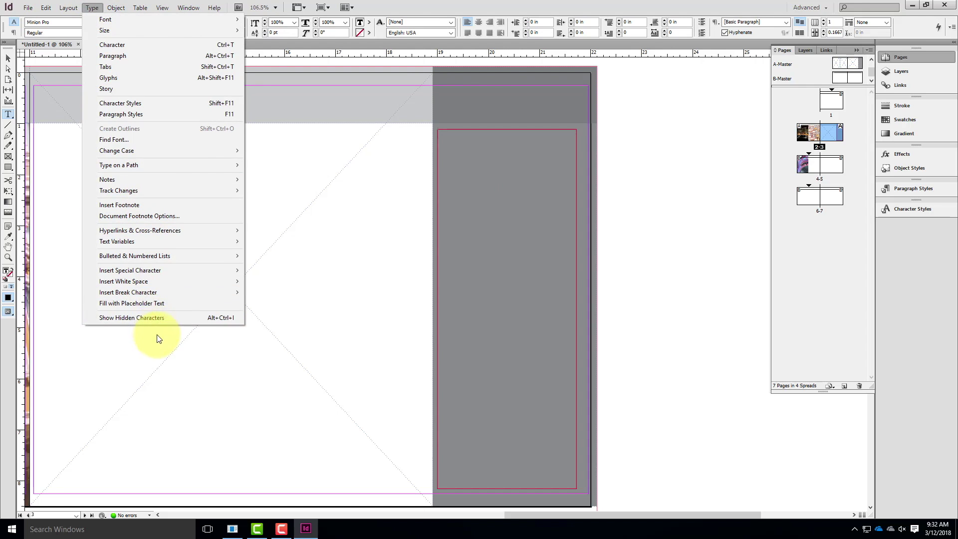
click(142, 304)
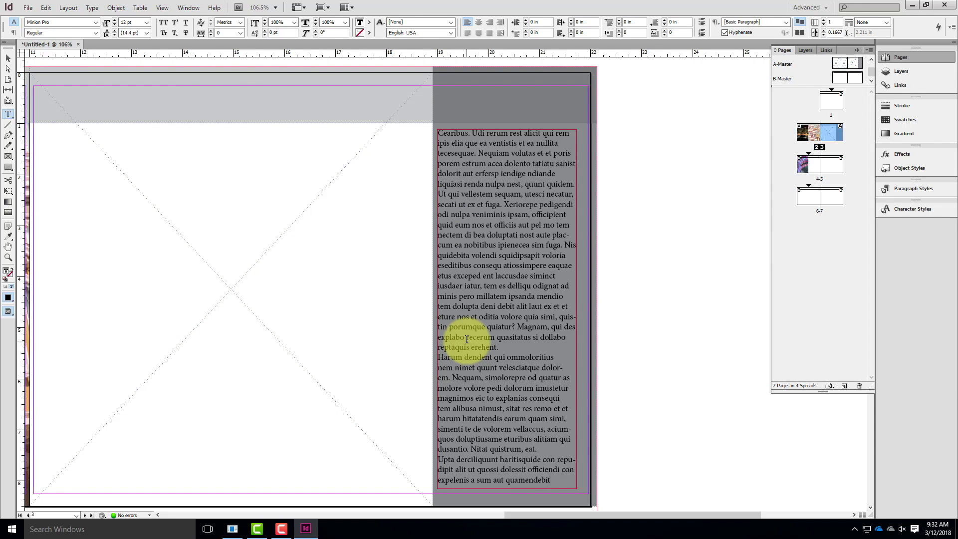
click(492, 471)
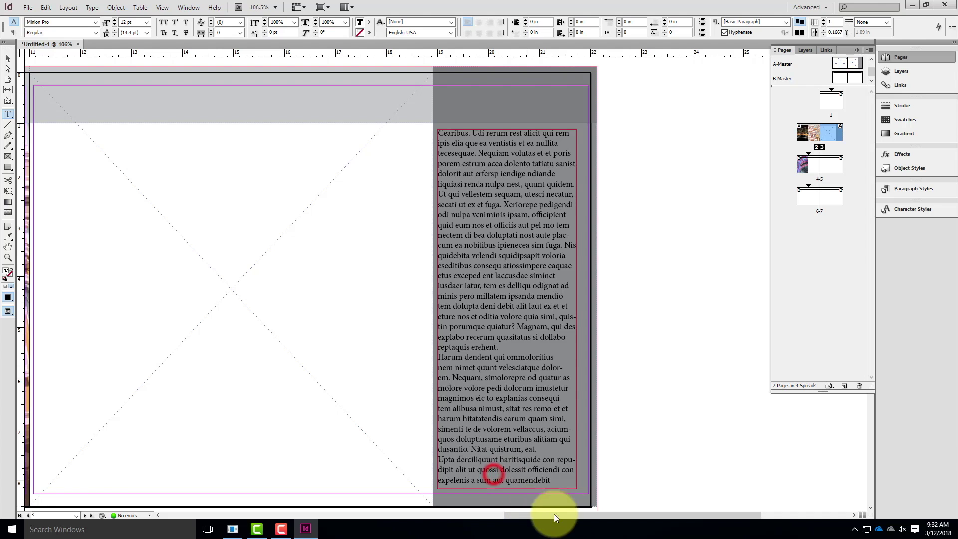
drag(553, 480, 418, 128)
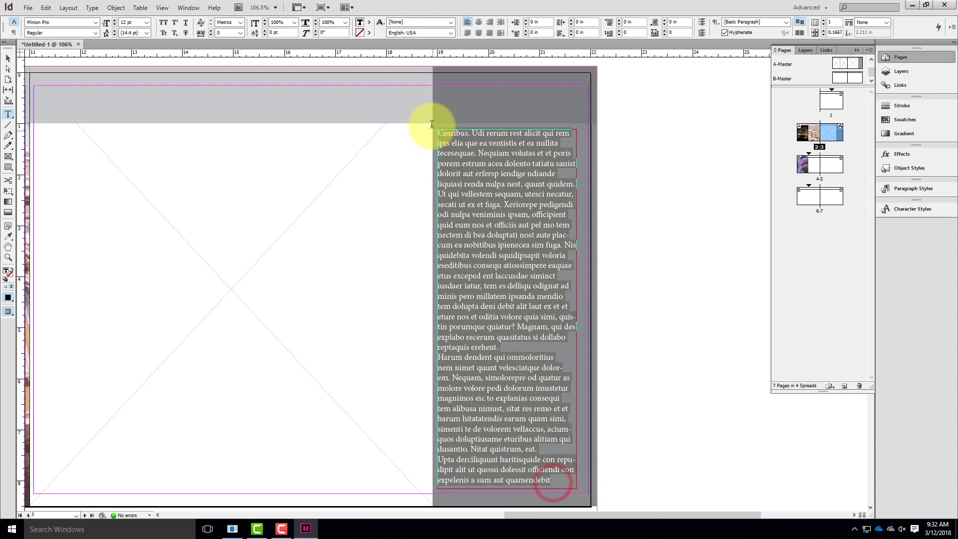
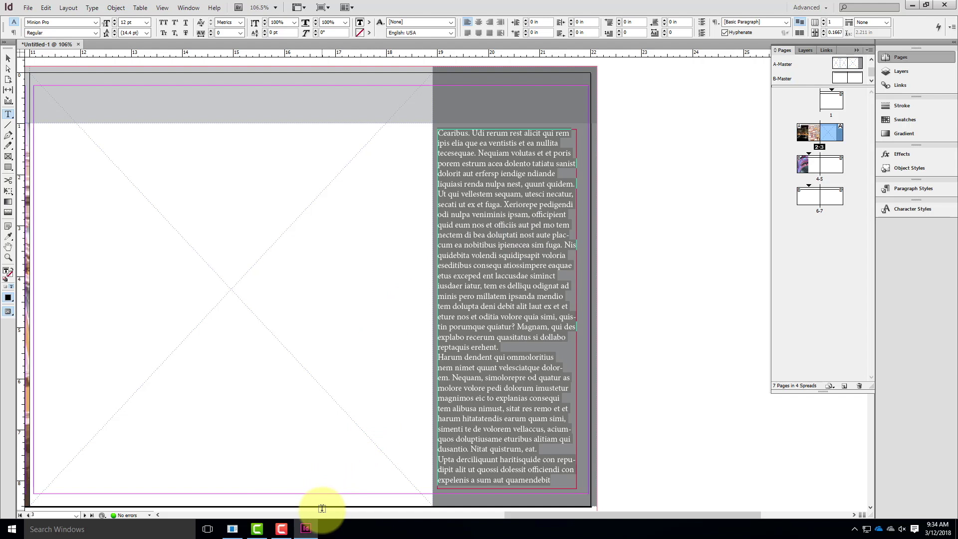
click(274, 533)
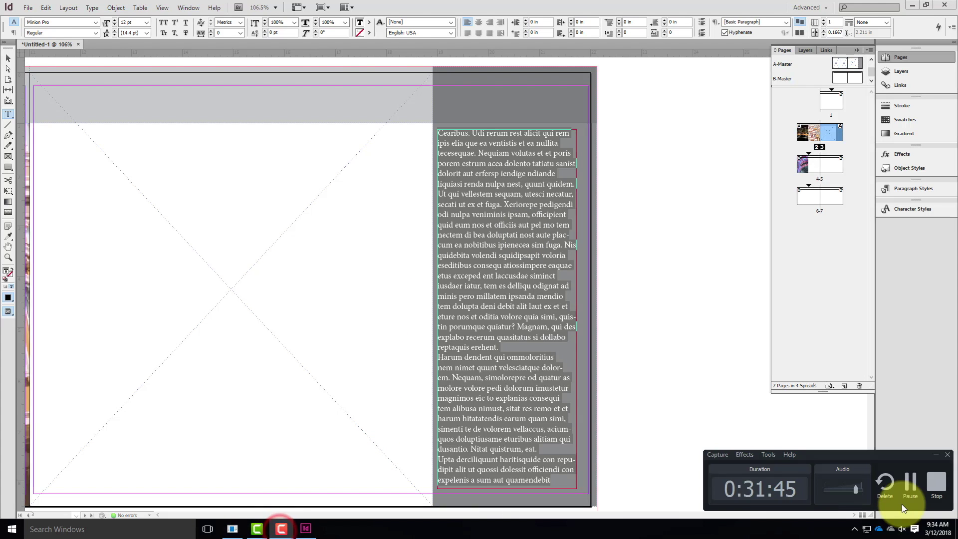